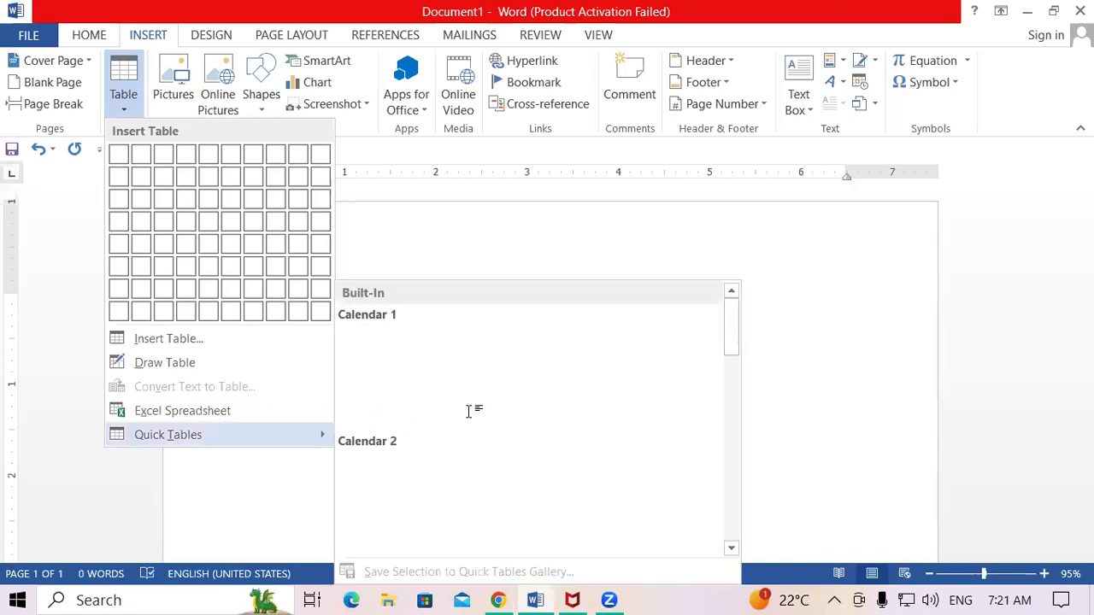
left_click(841, 306)
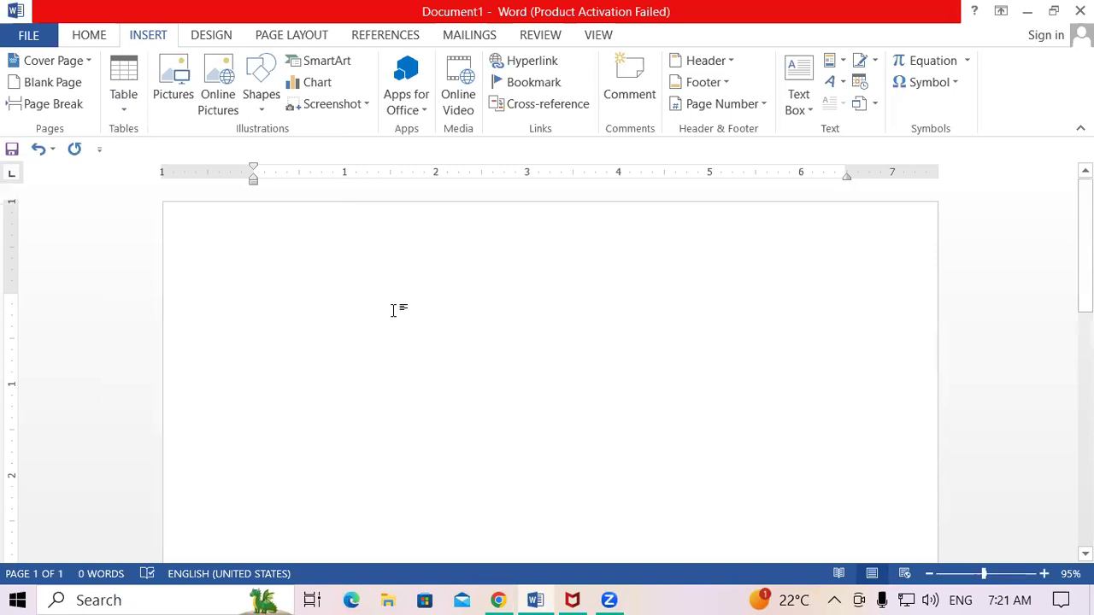
left_click(137, 101)
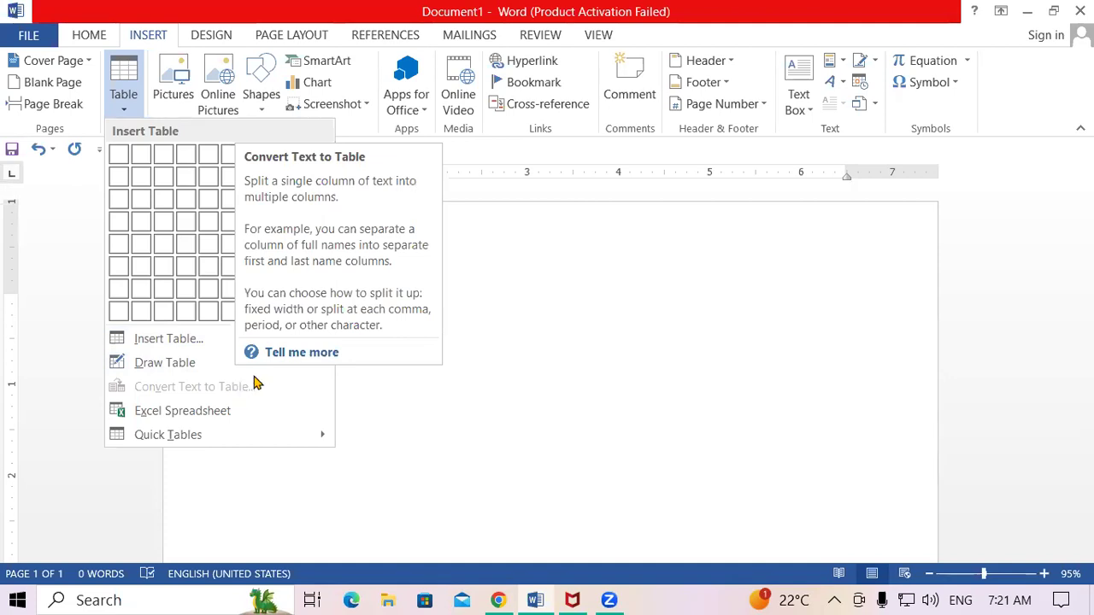
left_click(512, 365)
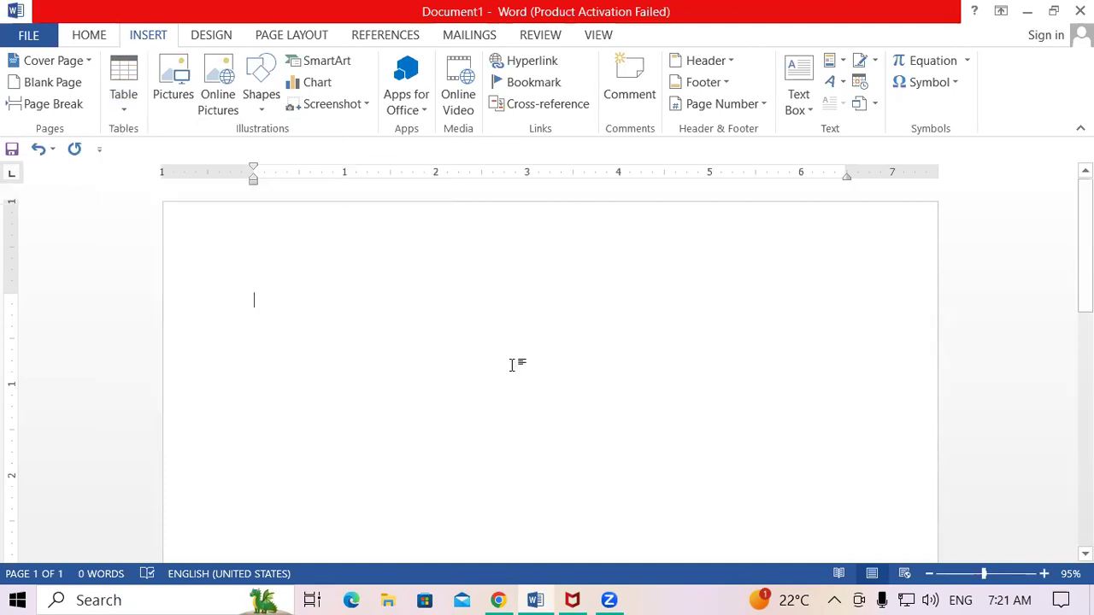
Insert a table with eight columns and three rows, and fill its first row with SR.NO., NAME, COURSE, FEE, PAID and DUE.
left_click(137, 104)
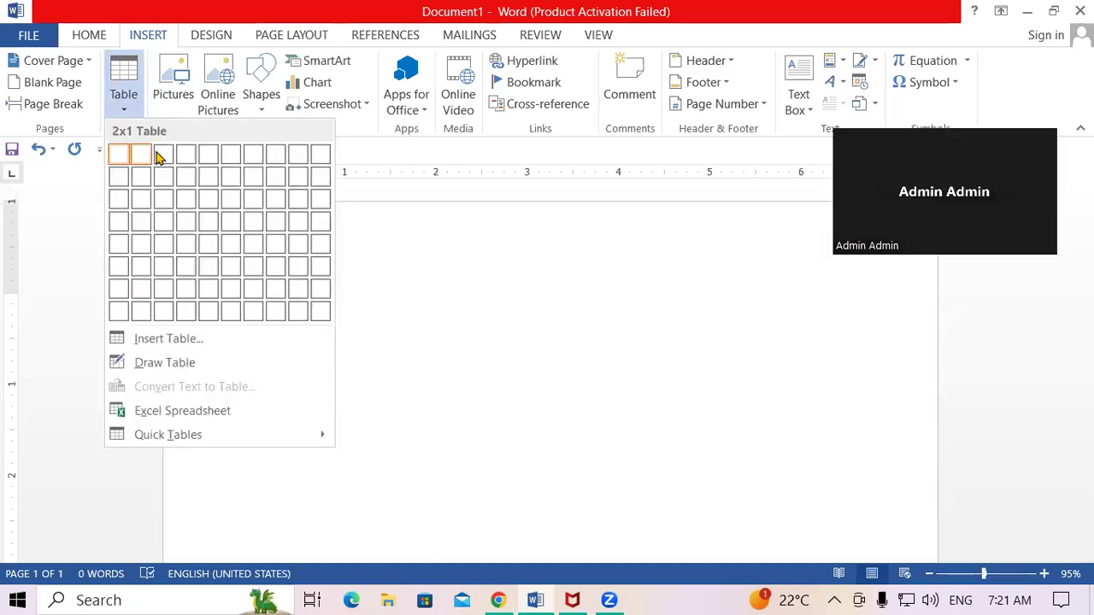
left_click(276, 202)
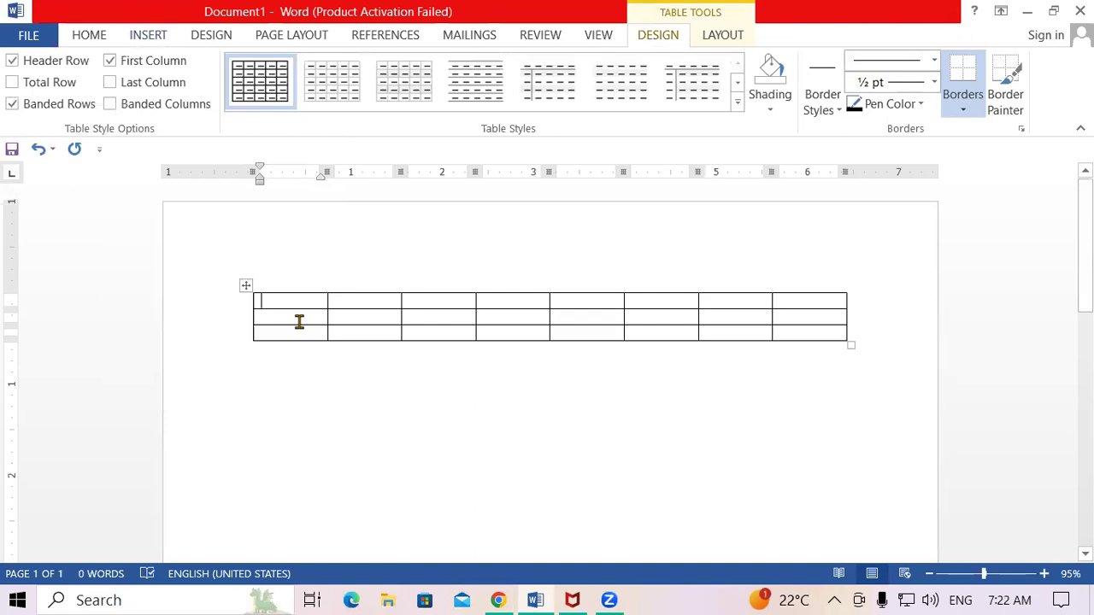
type("SR.NO.")
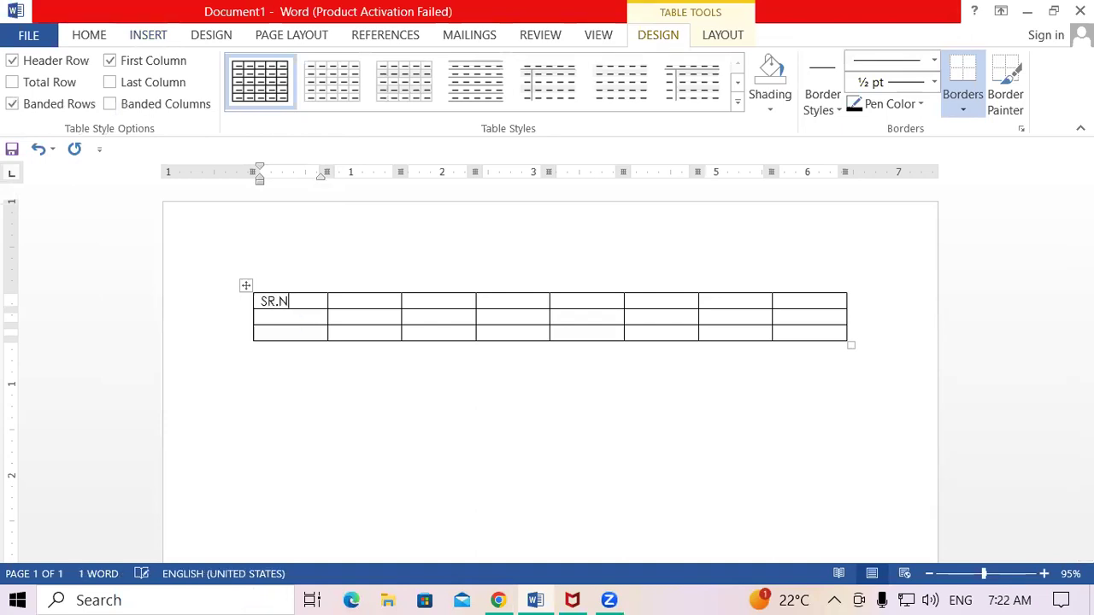
key("Tab")
type("NAME")
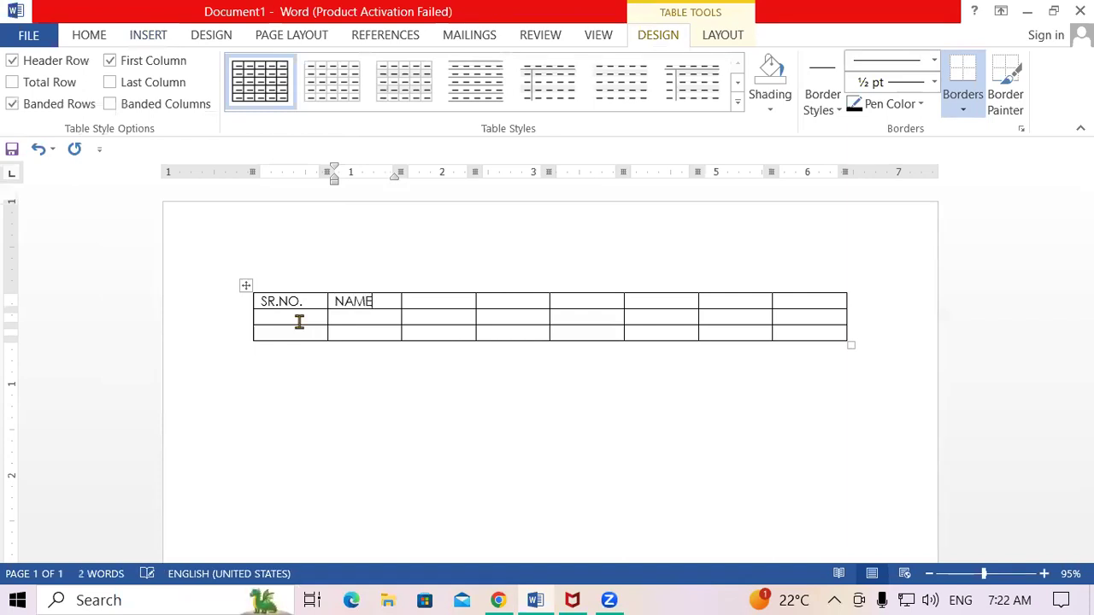
key("Tab")
type("COURSE")
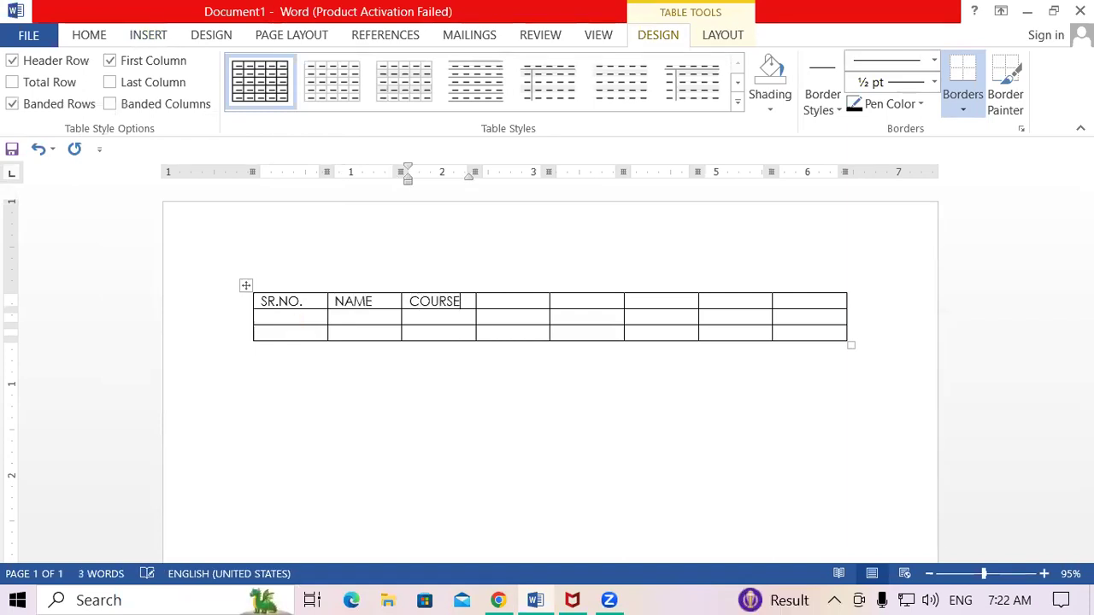
key("Tab")
type("FEE")
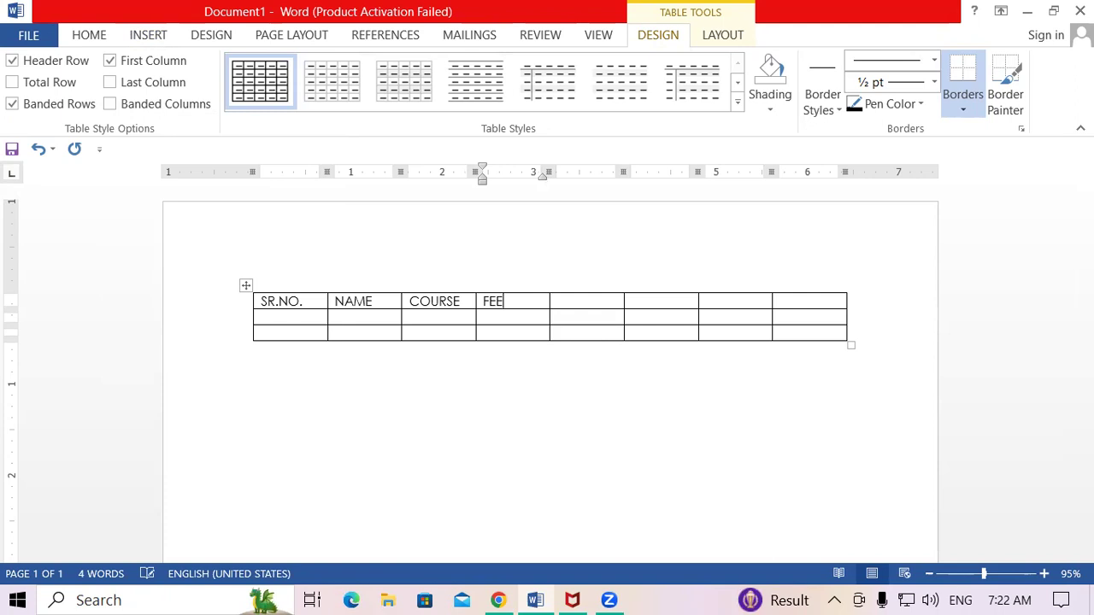
key("Tab")
type("PAID")
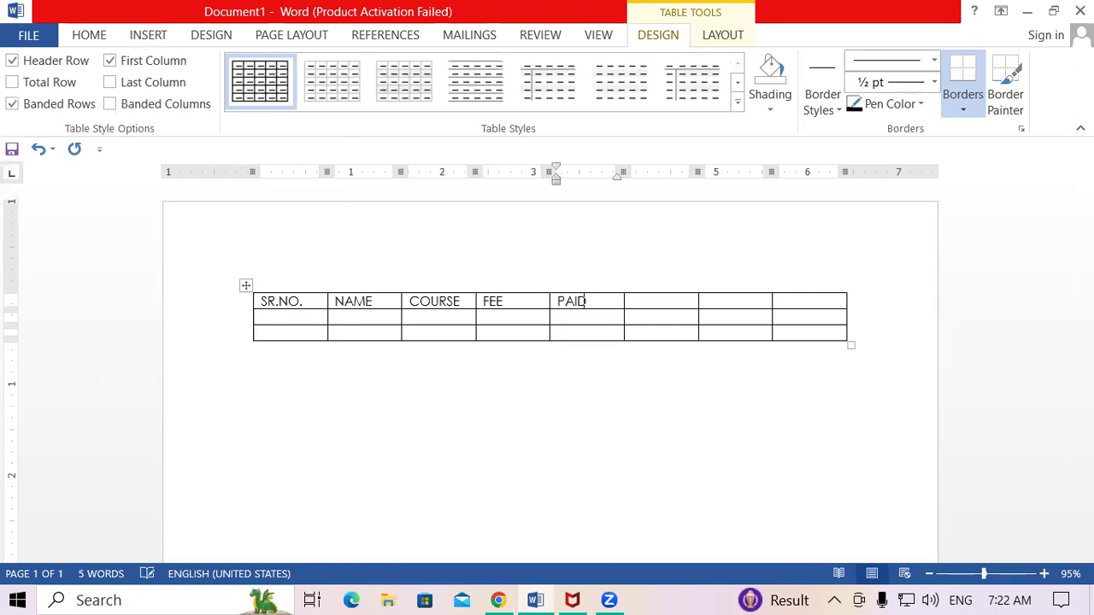
key("Tab")
type("DUE")
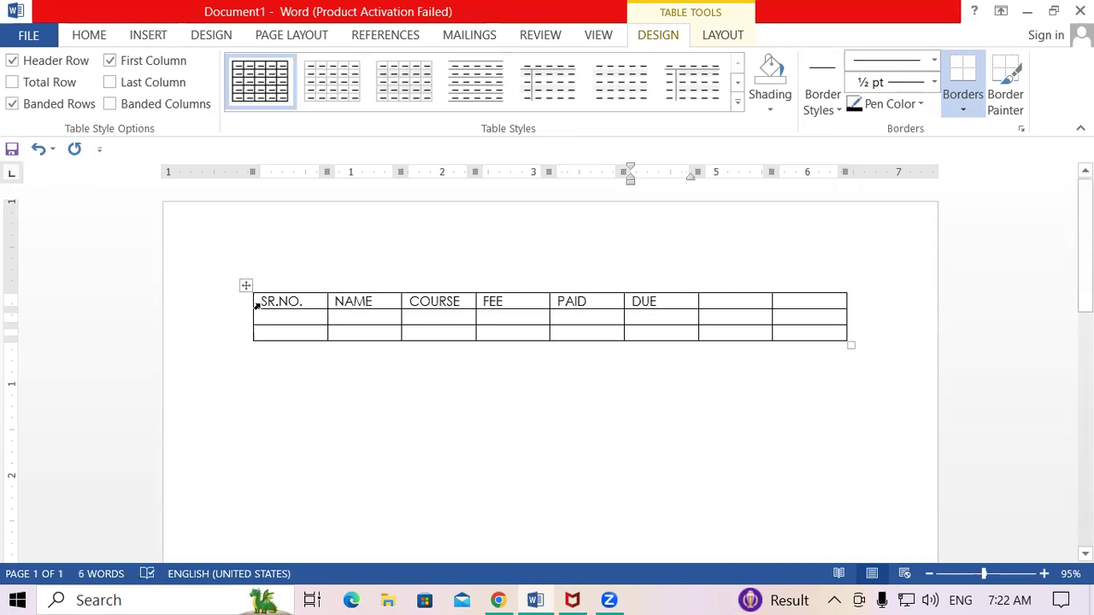
Enlarge the six header texts from SR.NO. to DUE to font size 20.
left_click_drag(262, 298, 663, 301)
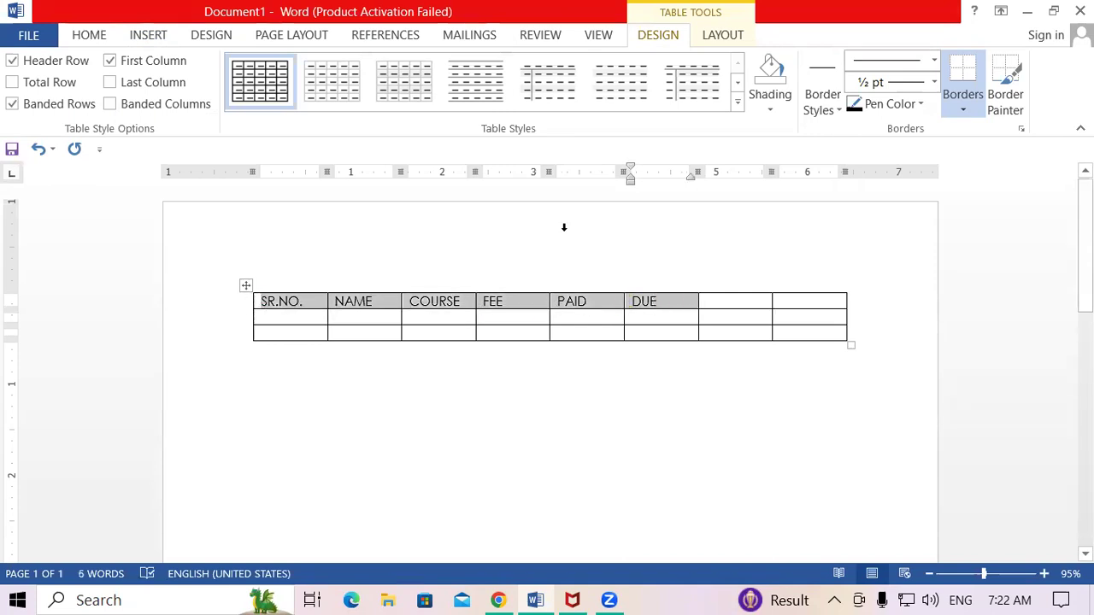
left_click(89, 34)
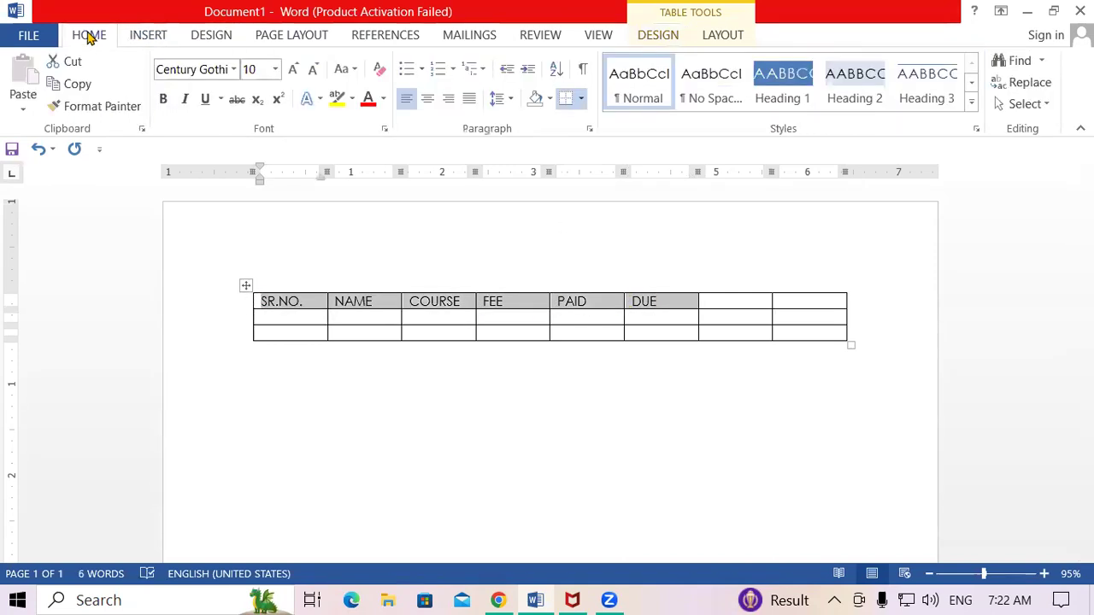
left_click(294, 70)
left_click(293, 70)
left_click(293, 71)
left_click(293, 70)
left_click(293, 70)
left_click(293, 70)
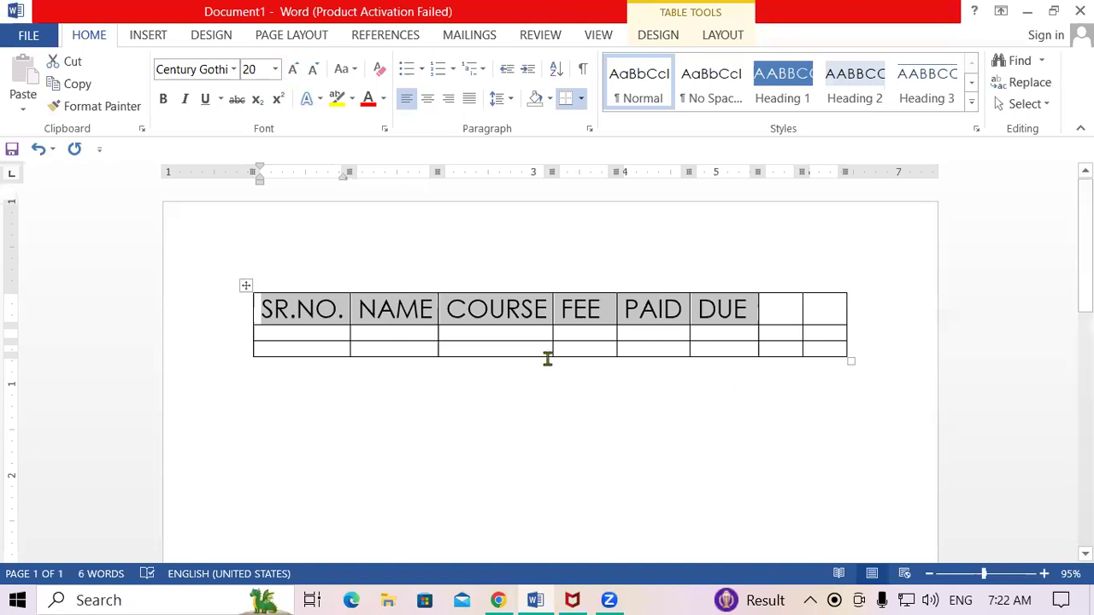
Convert the table to text separated with tabs and undo the conversion.
left_click(714, 34)
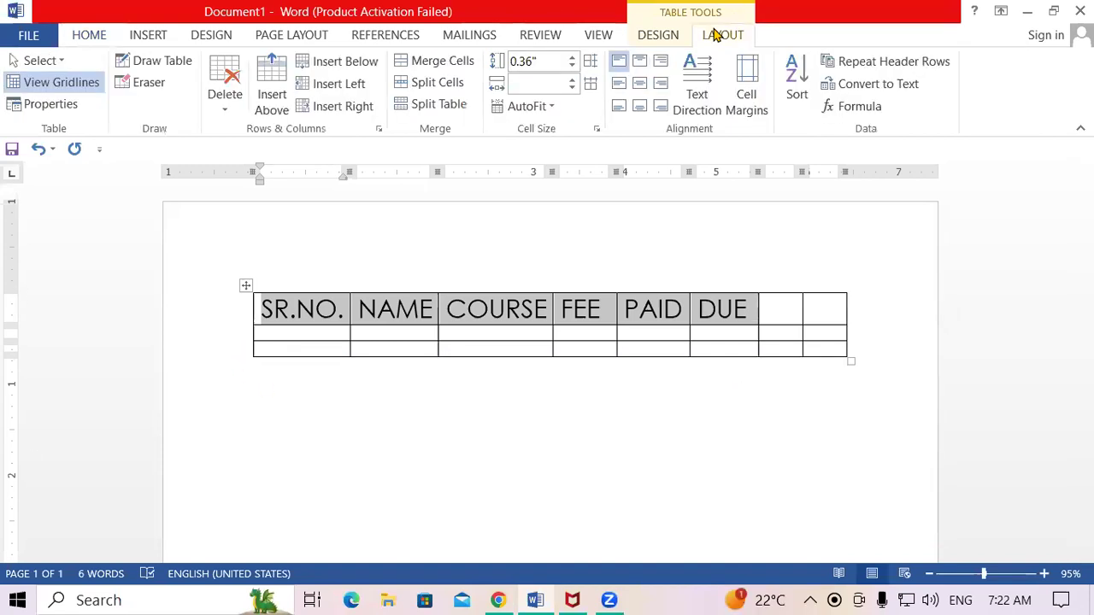
left_click(874, 92)
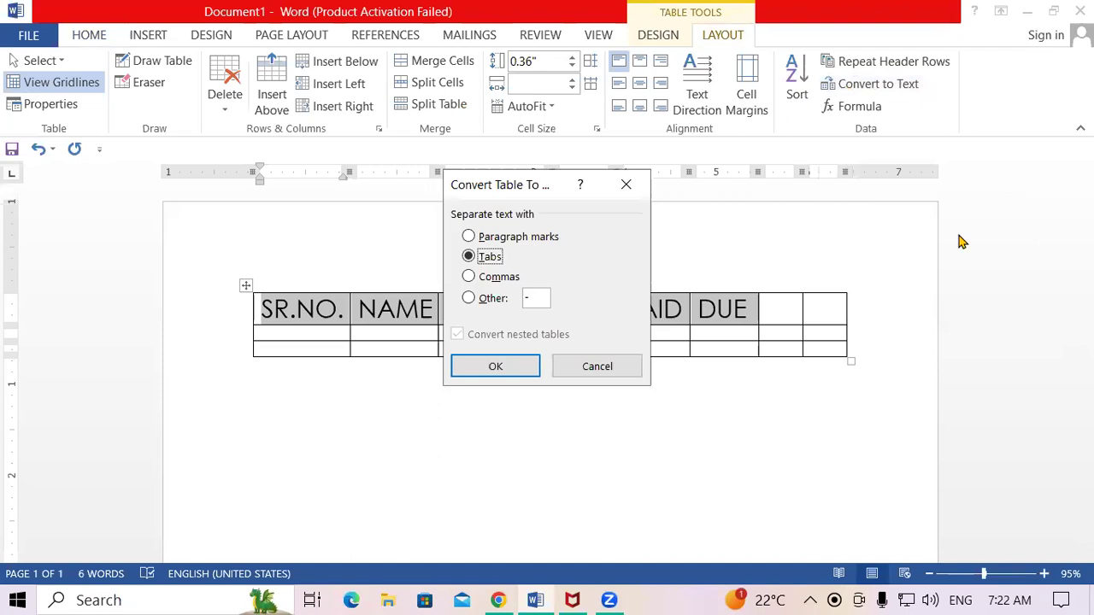
left_click(500, 368)
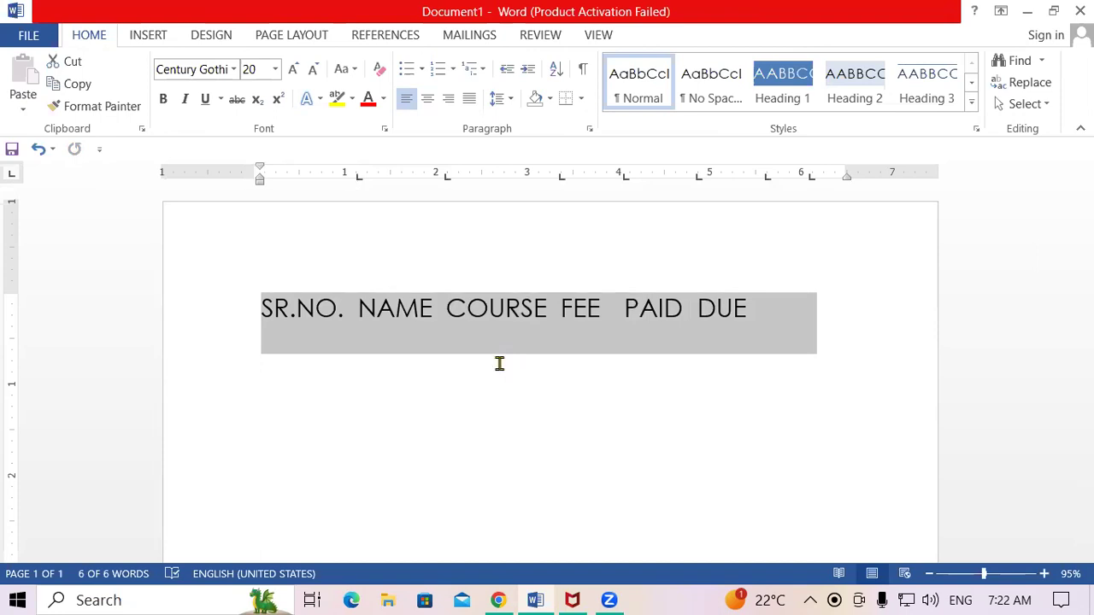
key("ctrl+z")
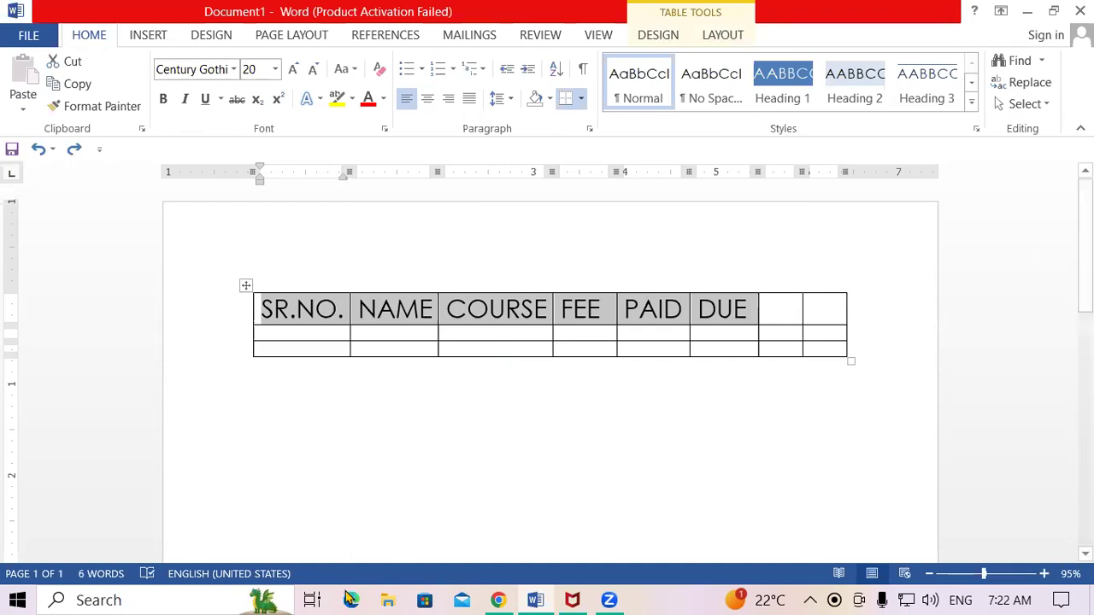
Make the selected headings bold and convert the table to text separated with tabs.
key("ctrl+b")
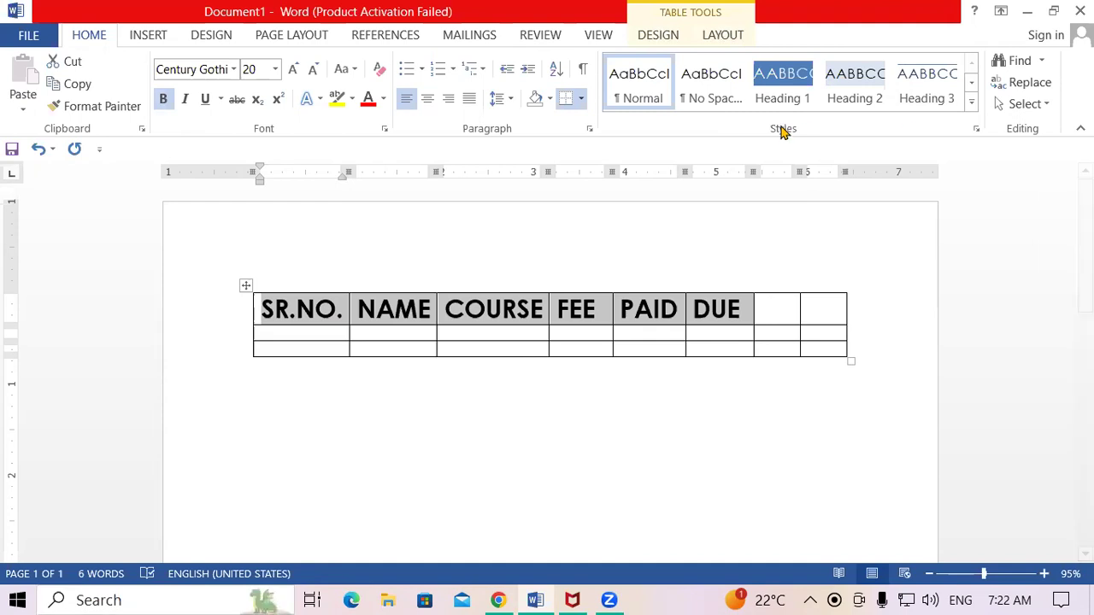
left_click(724, 35)
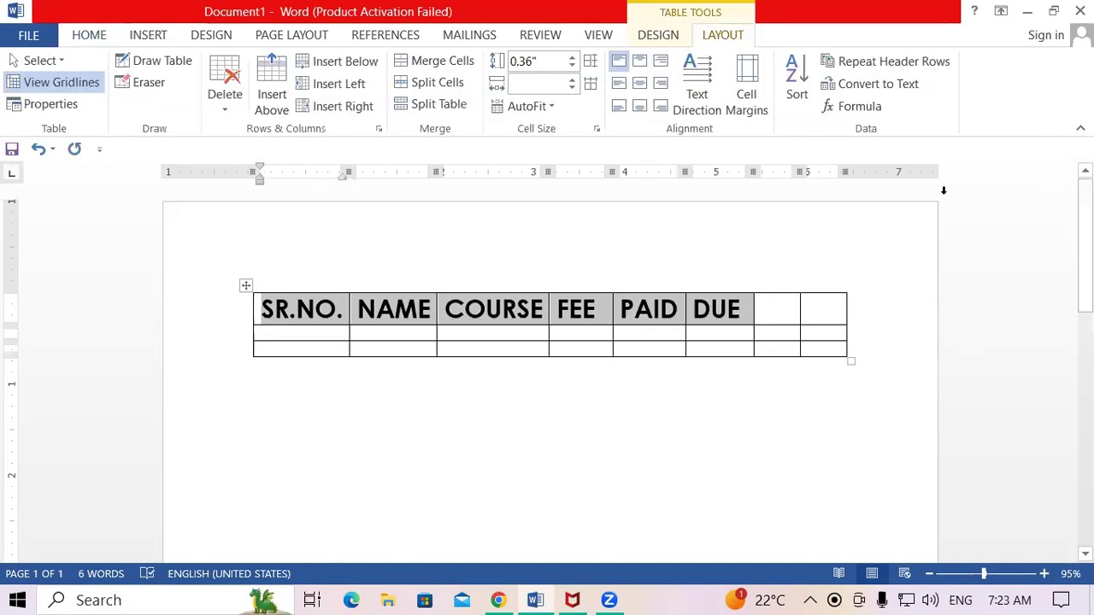
left_click(889, 94)
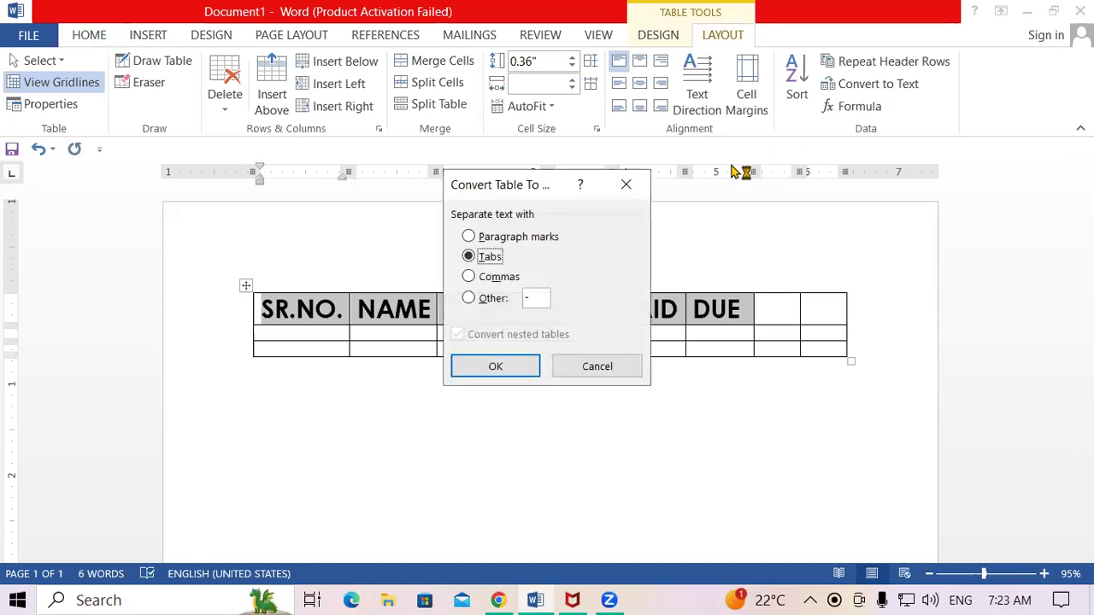
left_click(496, 367)
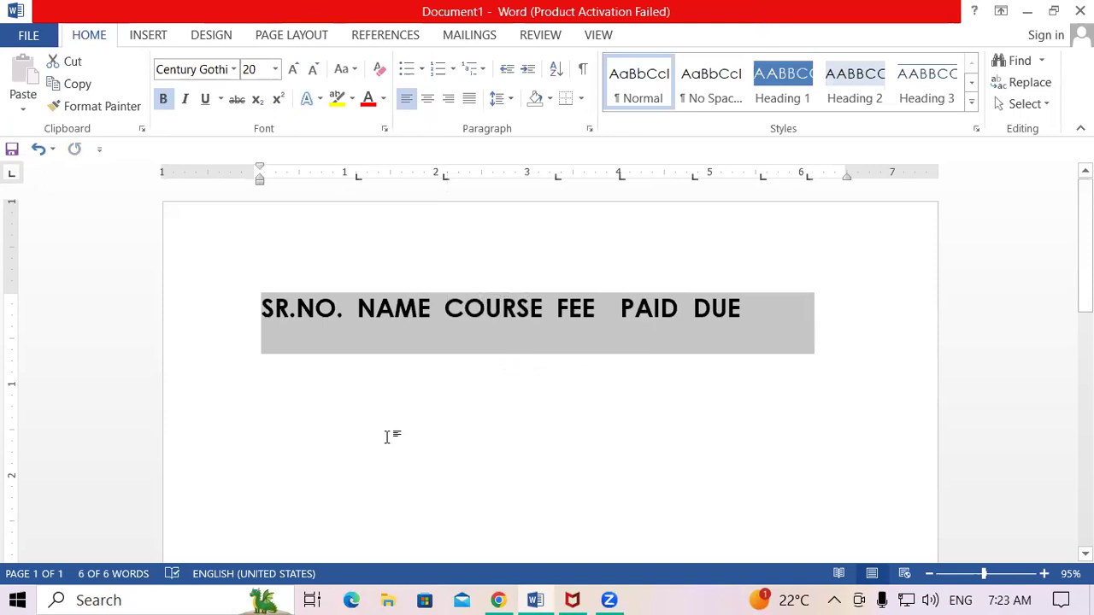
Convert the selected text back to an eight-column table, separating at tabs with automatic fixed column width.
left_click(152, 35)
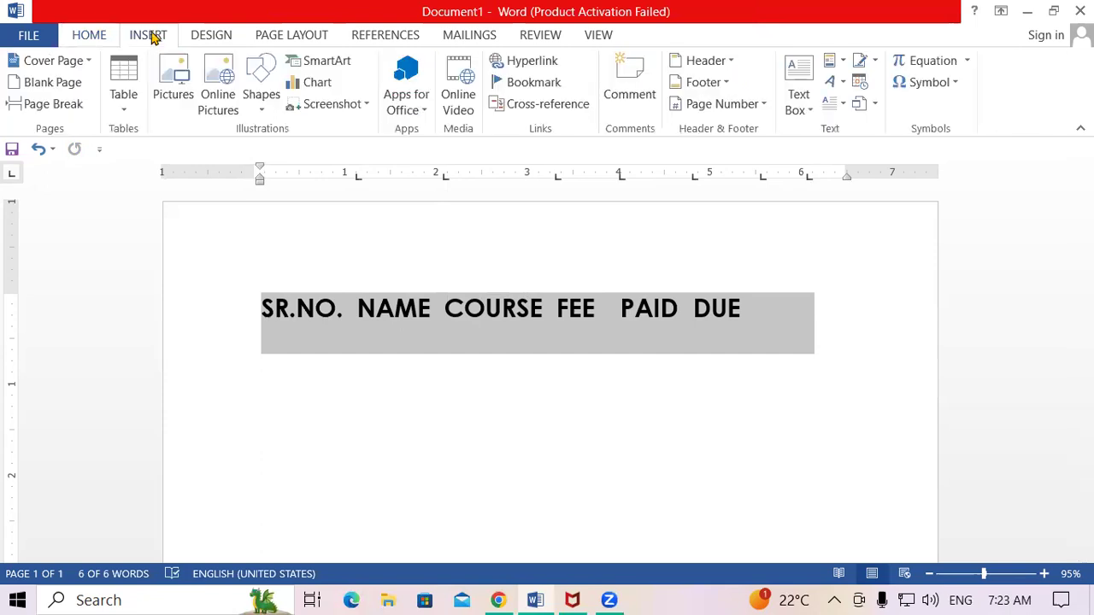
left_click(130, 117)
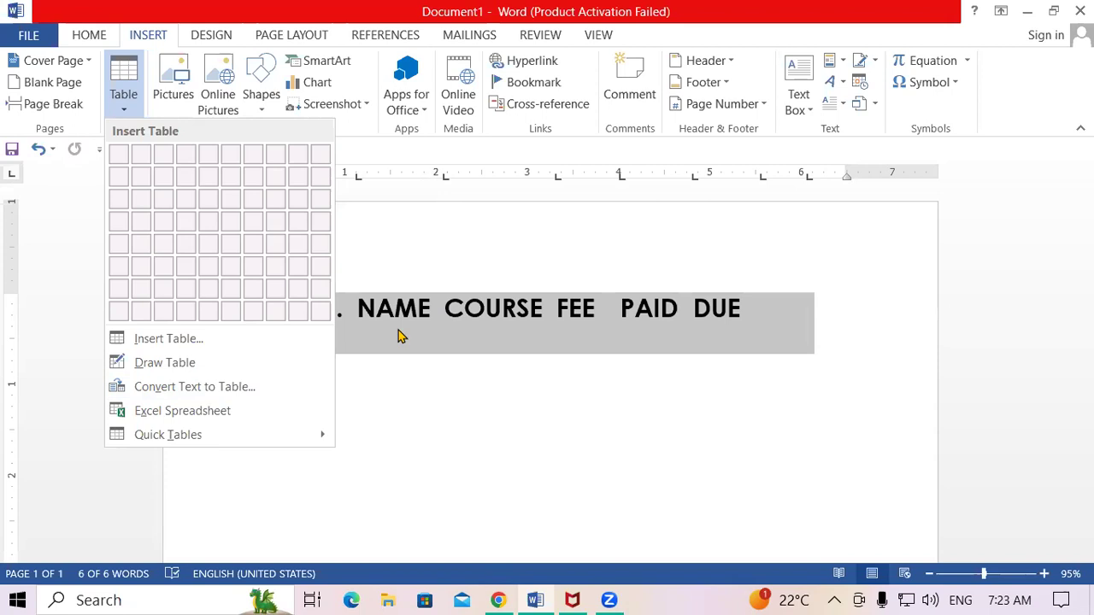
left_click(275, 392)
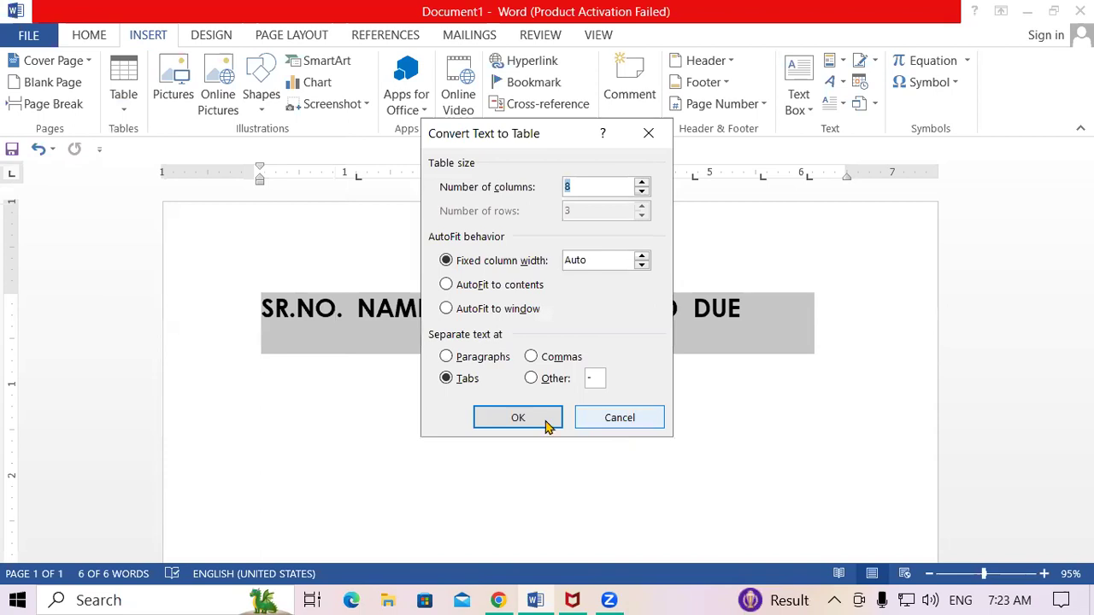
left_click(518, 417)
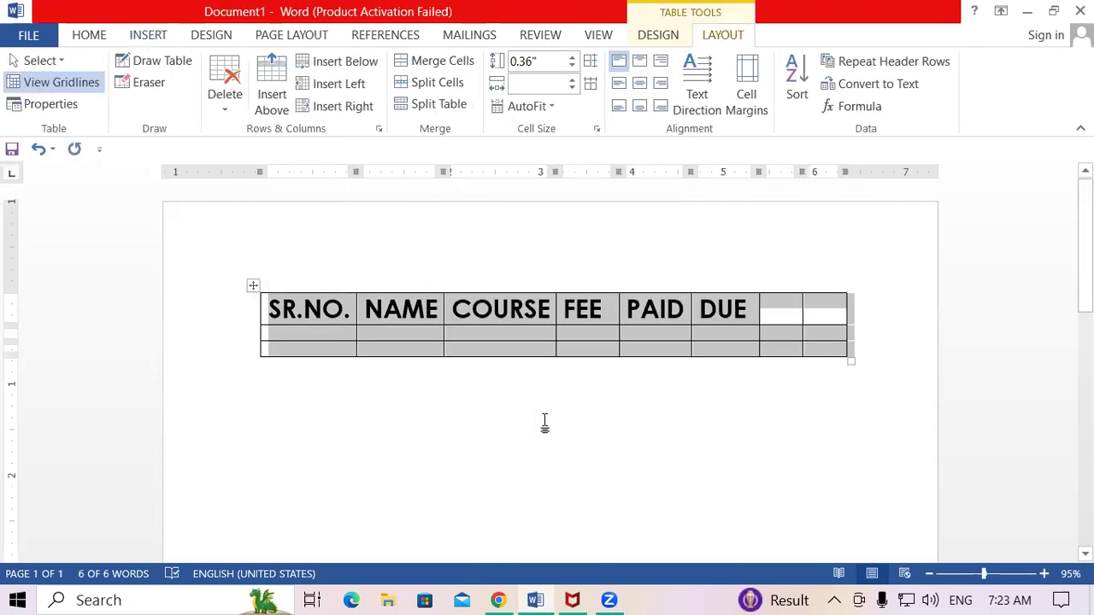
Clear the table's text and delete the whole table so the document is blank.
key("Delete")
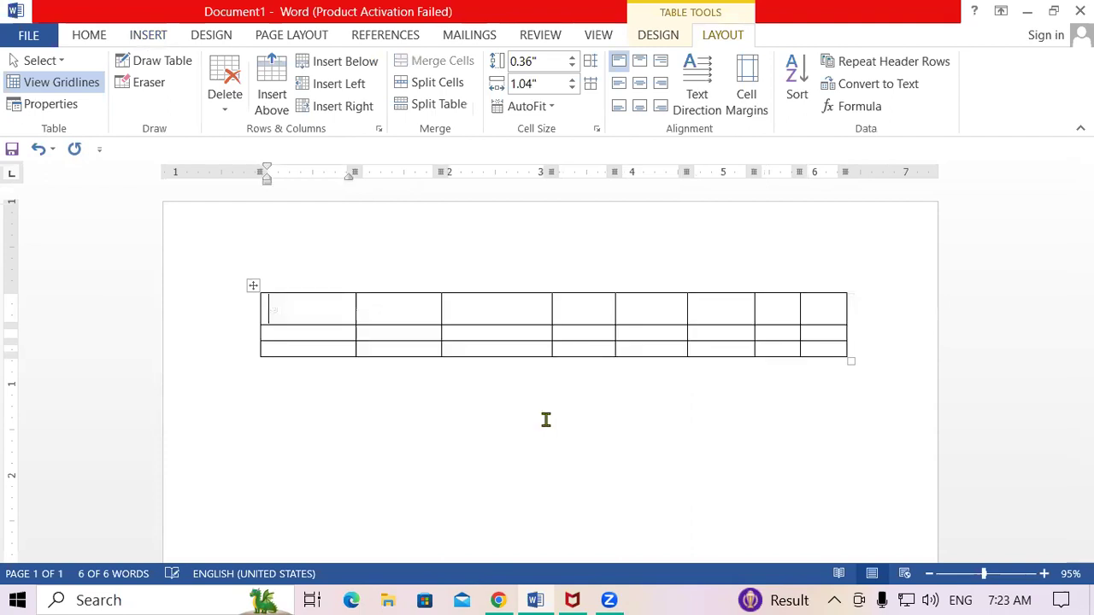
key("ctrl+a")
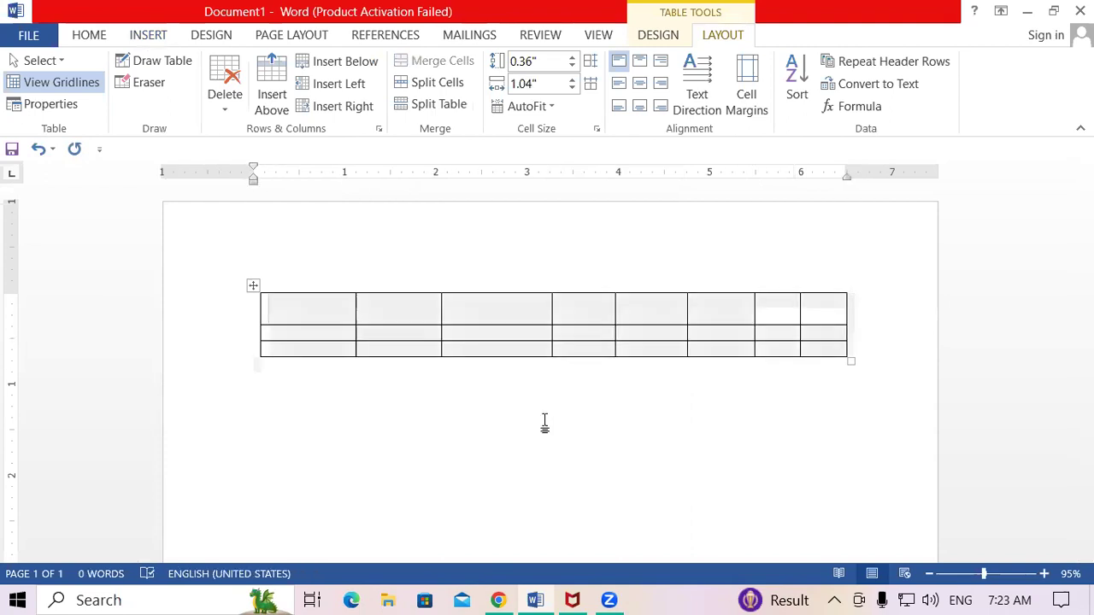
key("Delete")
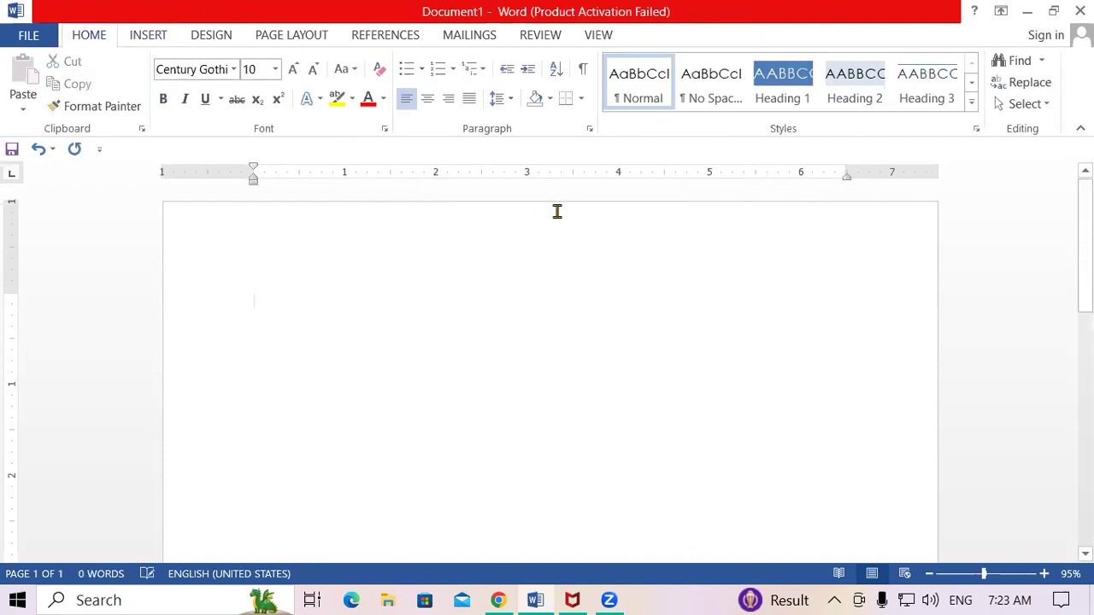
Insert a new table with ten columns and five rows.
left_click(165, 35)
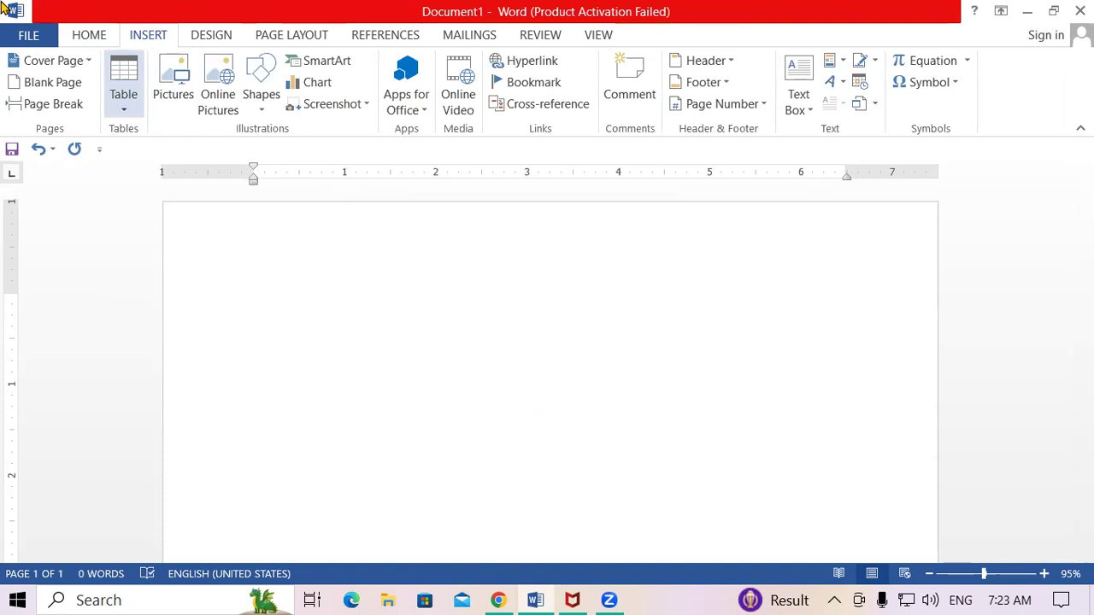
left_click(120, 101)
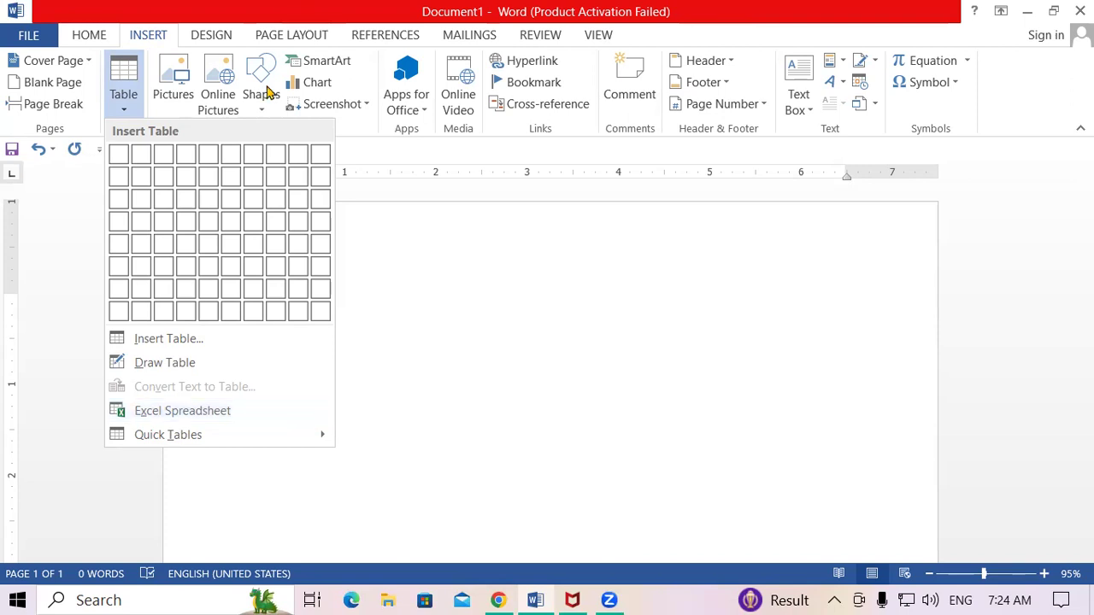
left_click(323, 258)
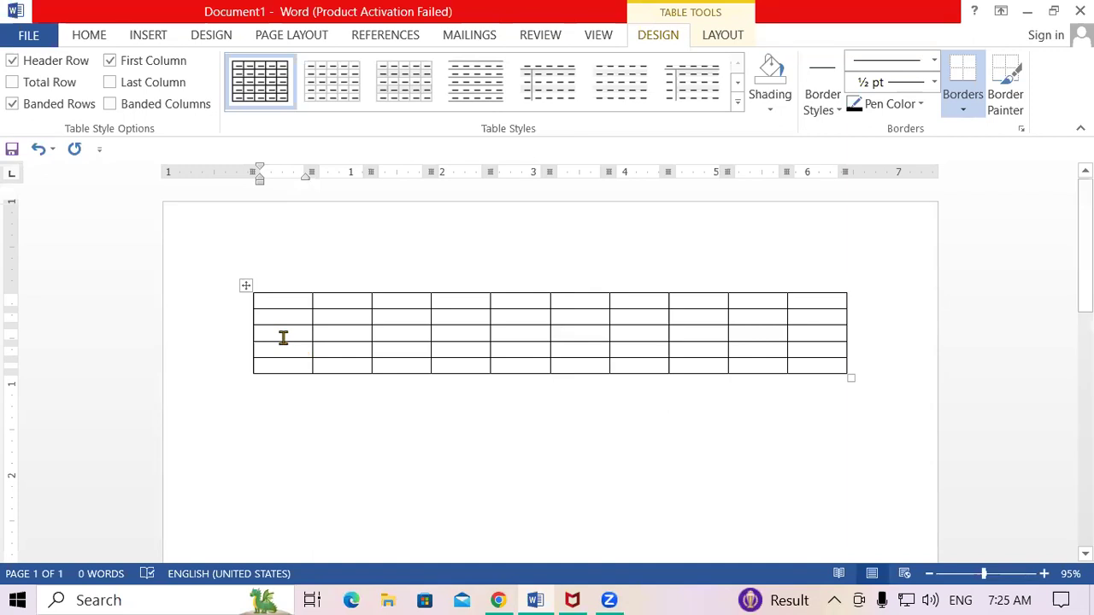
Enter 1 in the fourth cell of the third row and enlarge the table to nearly double its height.
left_click(450, 338)
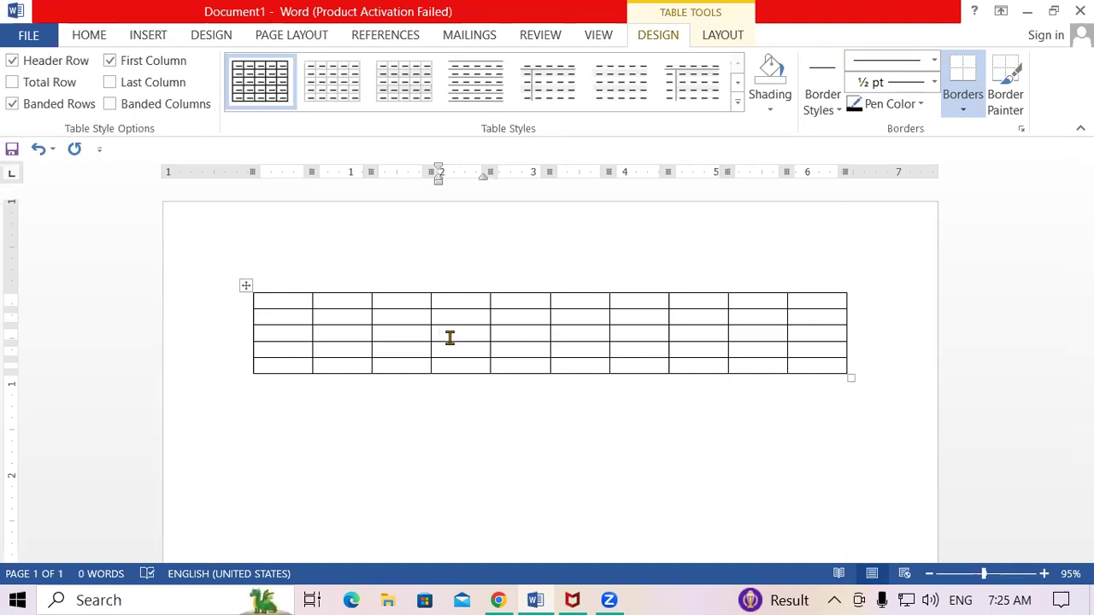
type("1")
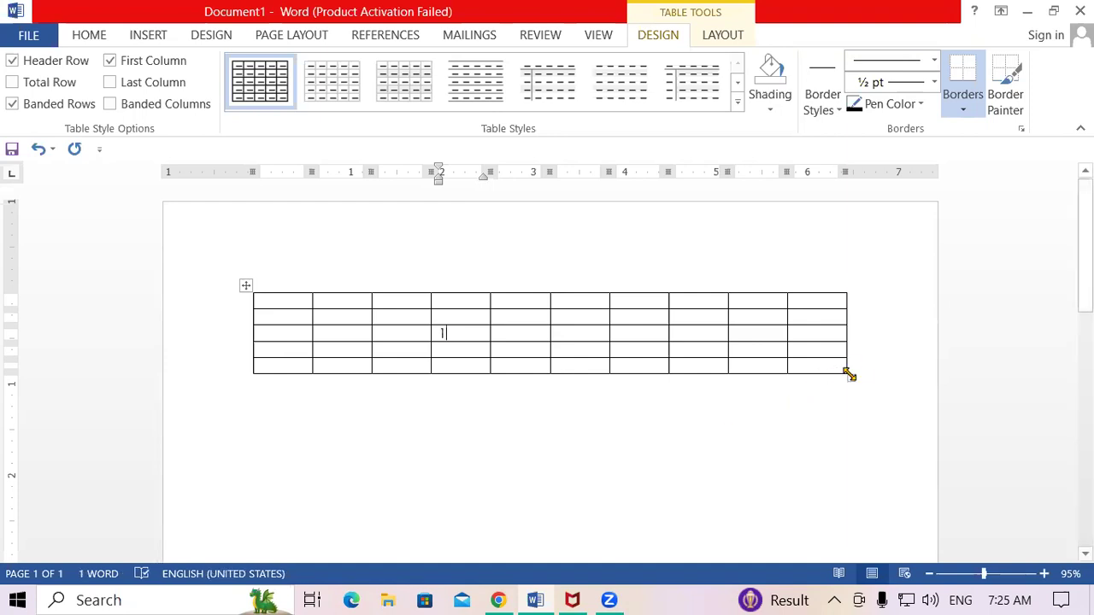
left_click_drag(853, 446, 854, 447)
left_click(266, 304)
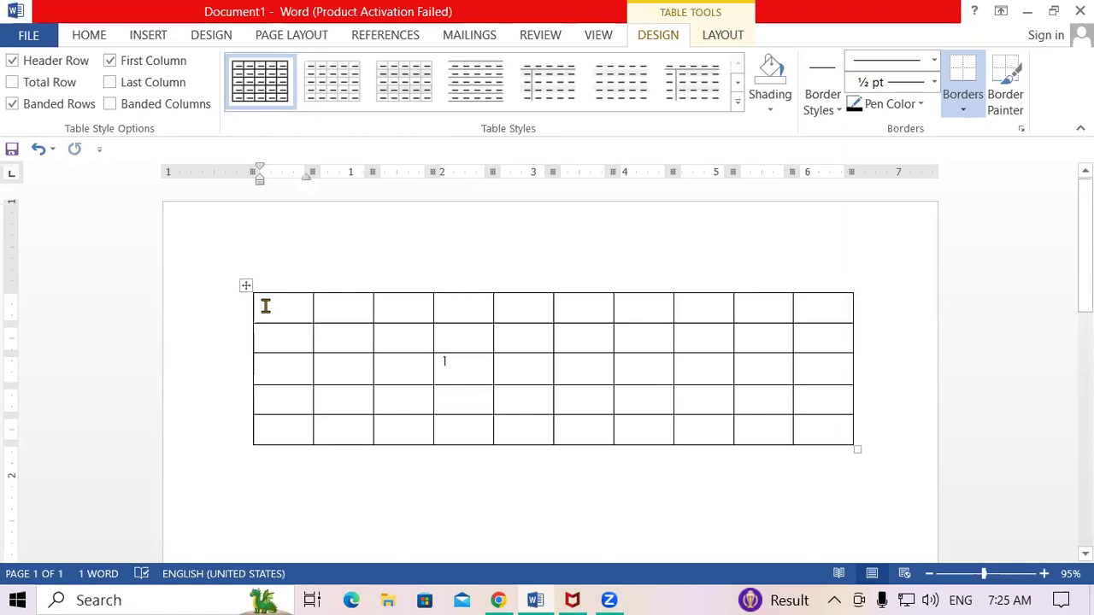
Enter 1, 2 and 3 down the first column of the table's first three rows.
type("1")
key("Down")
type("2")
key("Down")
type("3")
key("Down")
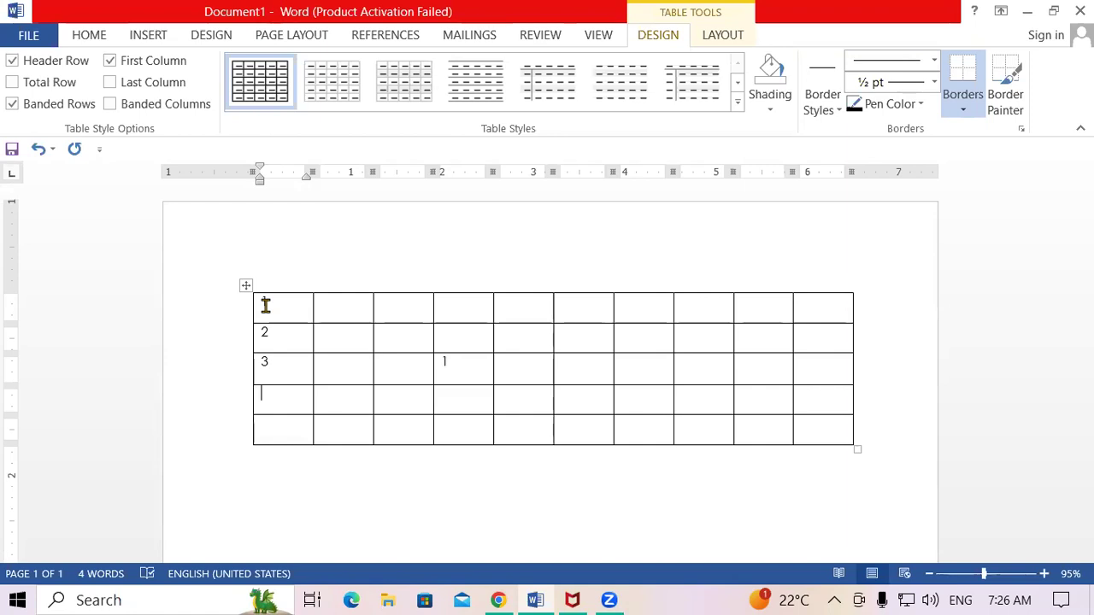
Delete the whole table with its contents so the document is blank.
key("ctrl+a")
key("Delete")
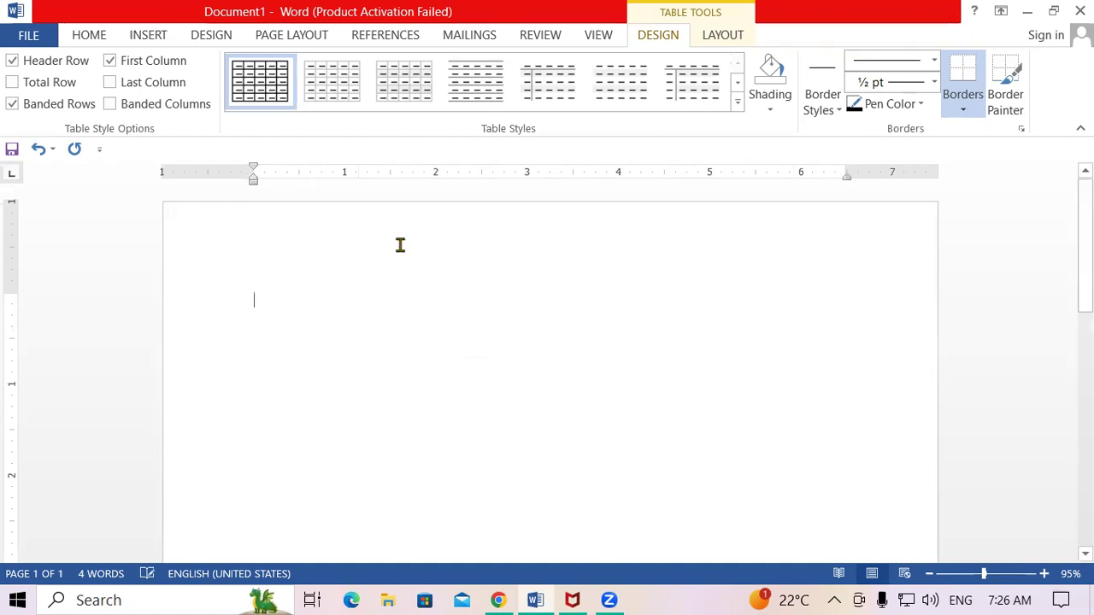
key("ctrl+a")
key("Delete")
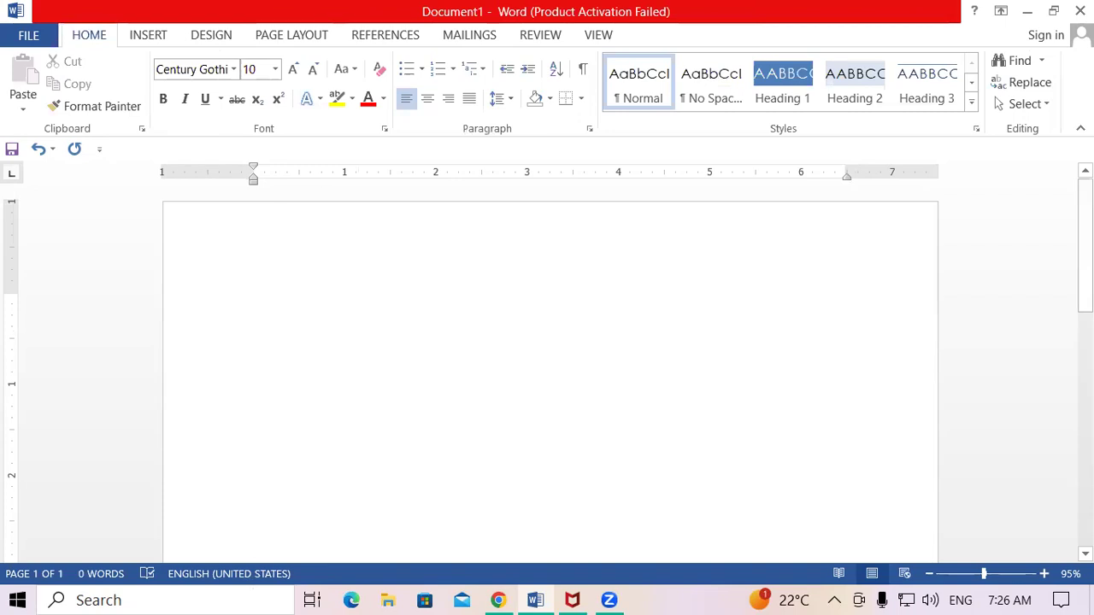
Insert an Excel spreadsheet into the blank document, dismiss the activation wizard and return to the document.
left_click(151, 36)
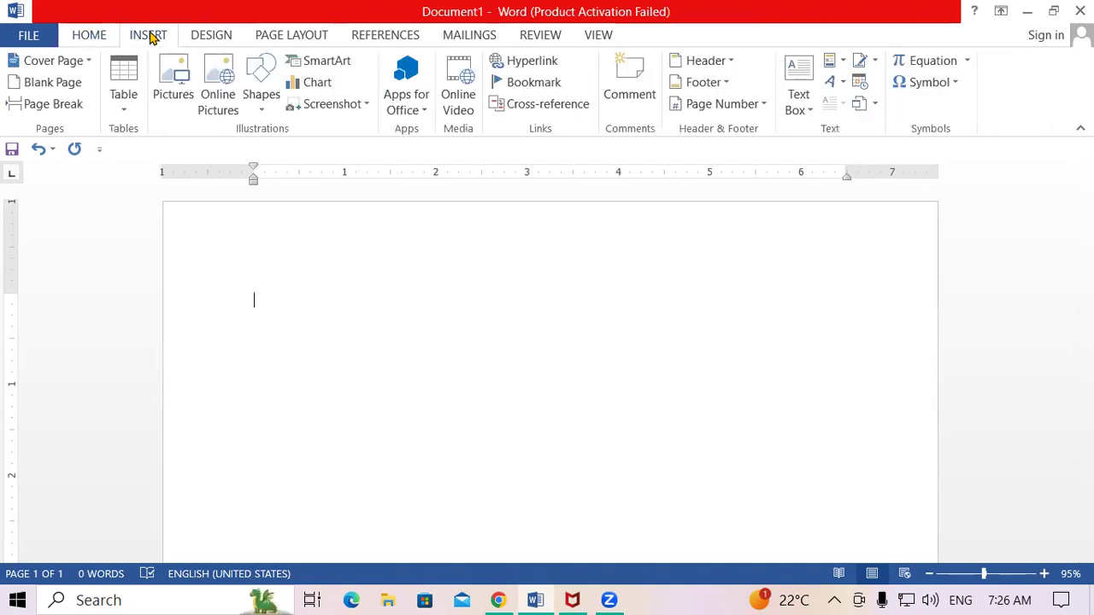
left_click(127, 101)
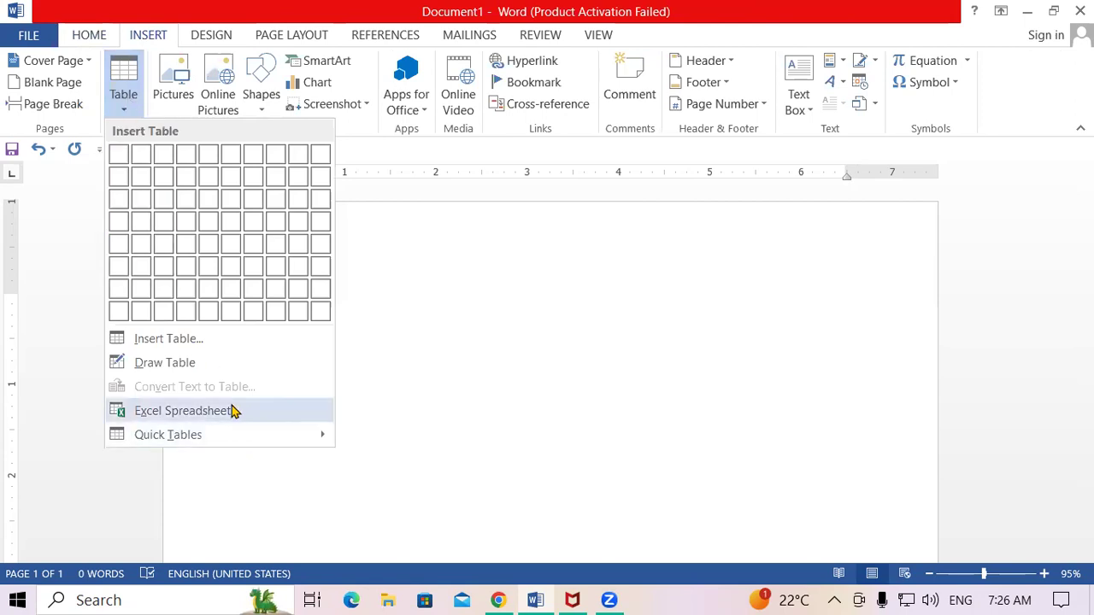
left_click(233, 411)
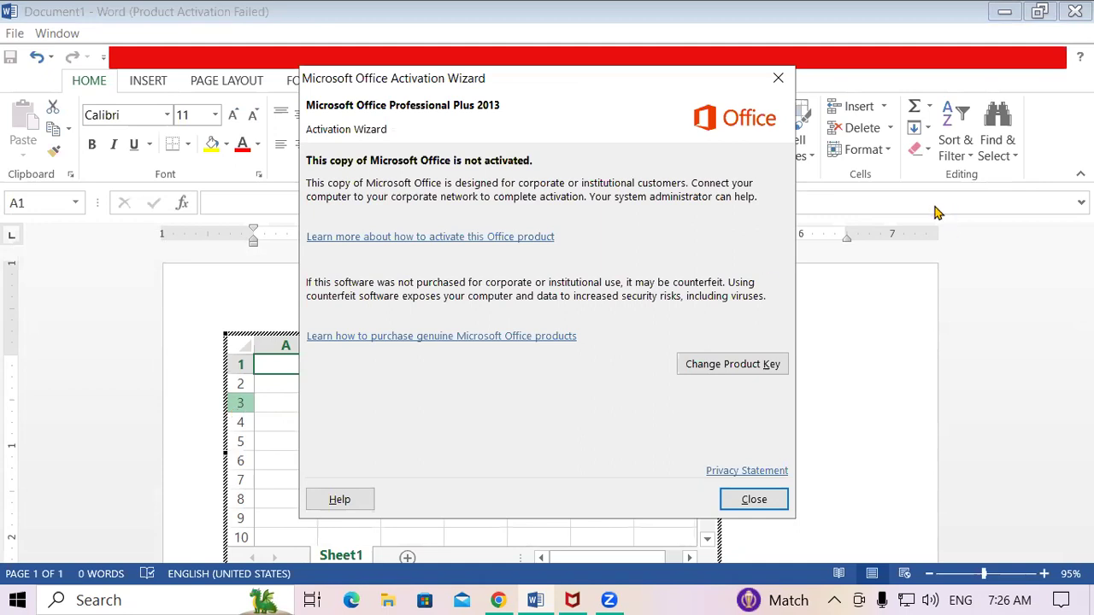
left_click(780, 78)
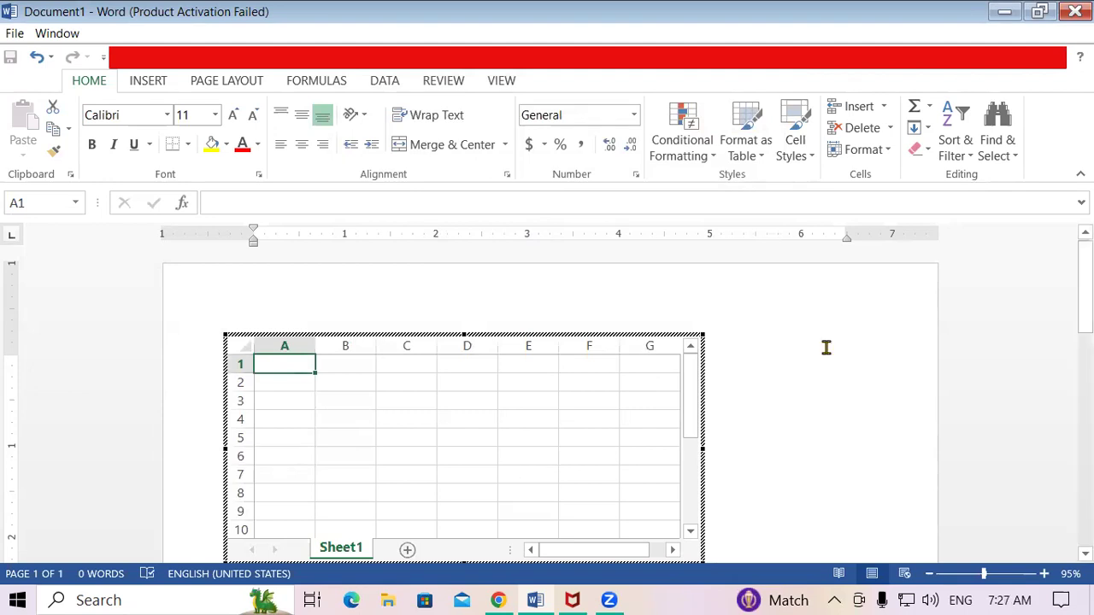
left_click(826, 347)
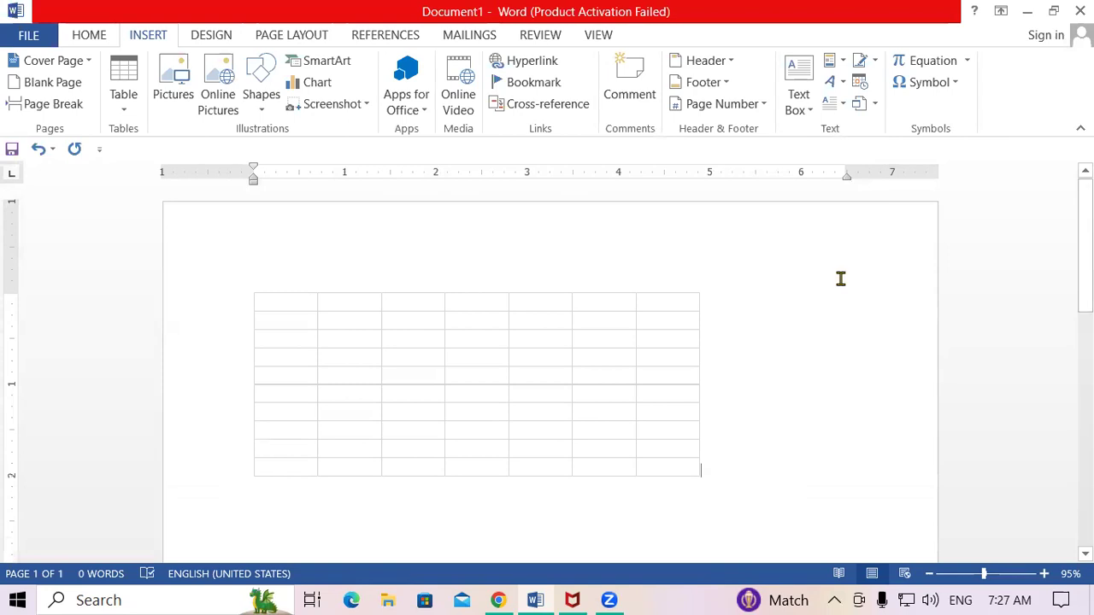
Open the embedded worksheet for editing and return to the document.
left_click(511, 367)
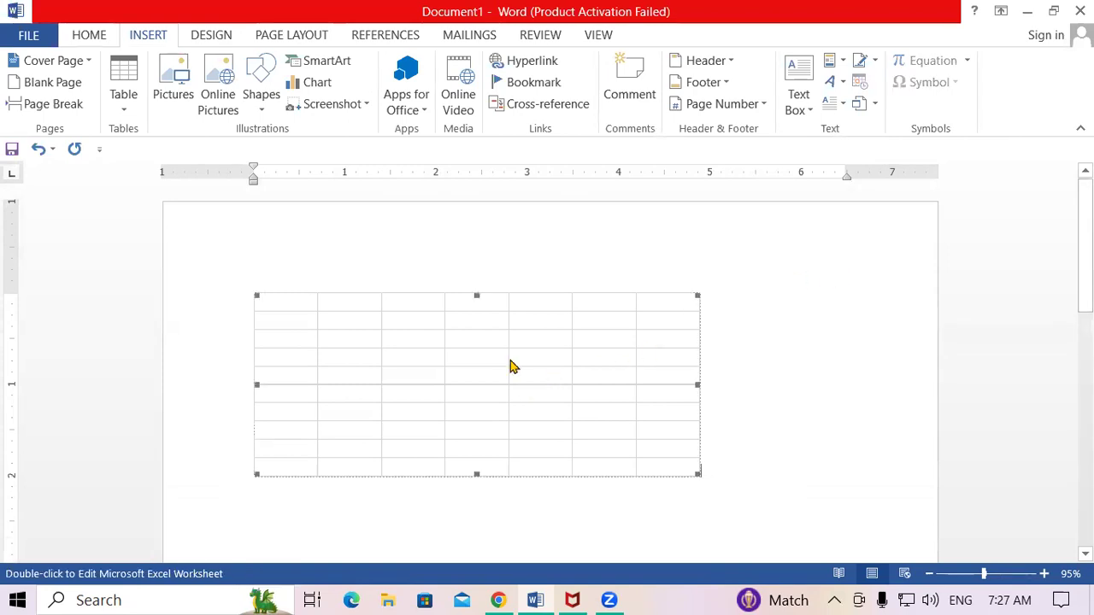
double_click(512, 367)
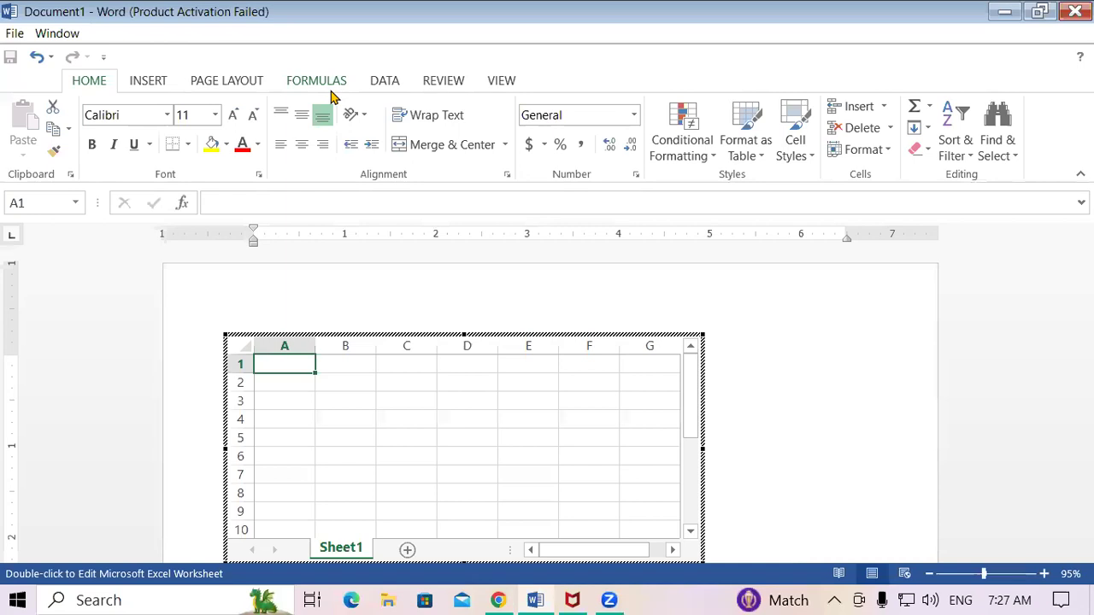
left_click(823, 389)
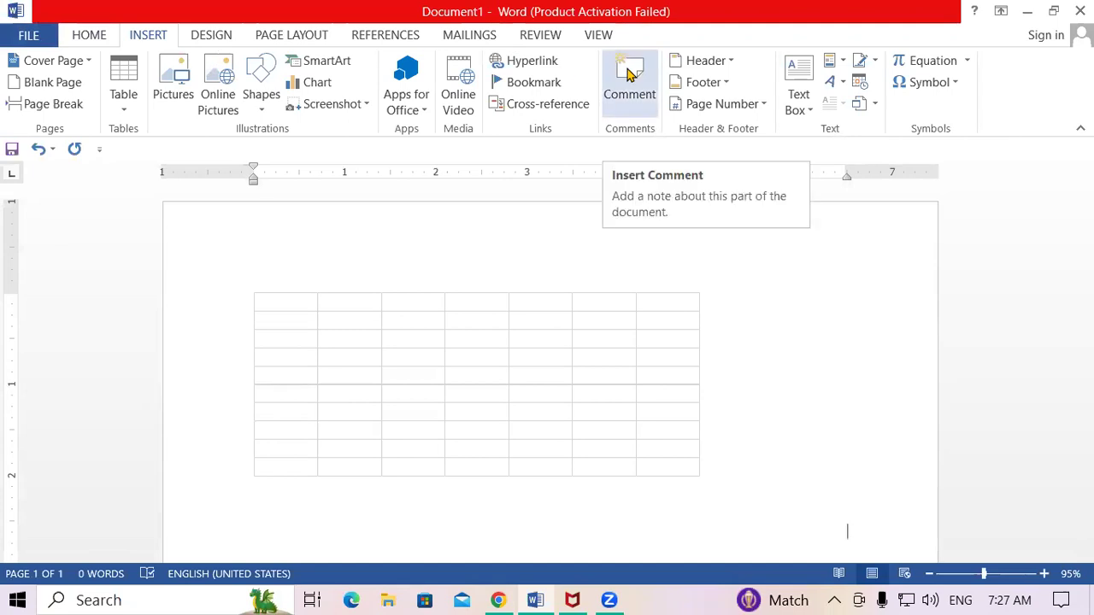
Enlarge the embedded worksheet's frame to show columns A to J and rows 1 to 16, and leave its editing mode.
double_click(539, 361)
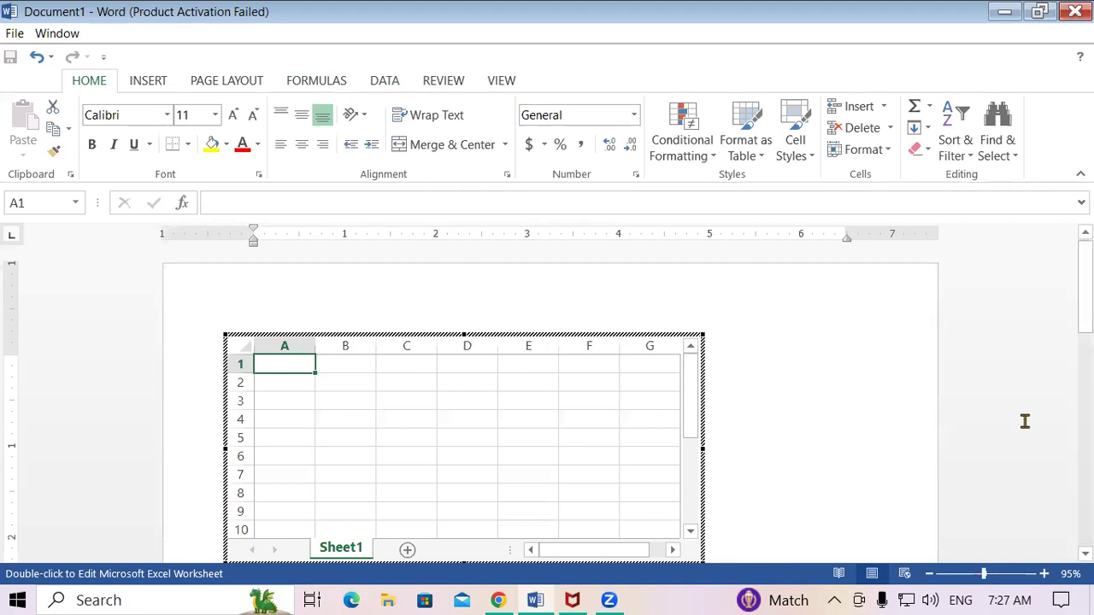
left_click(1086, 553)
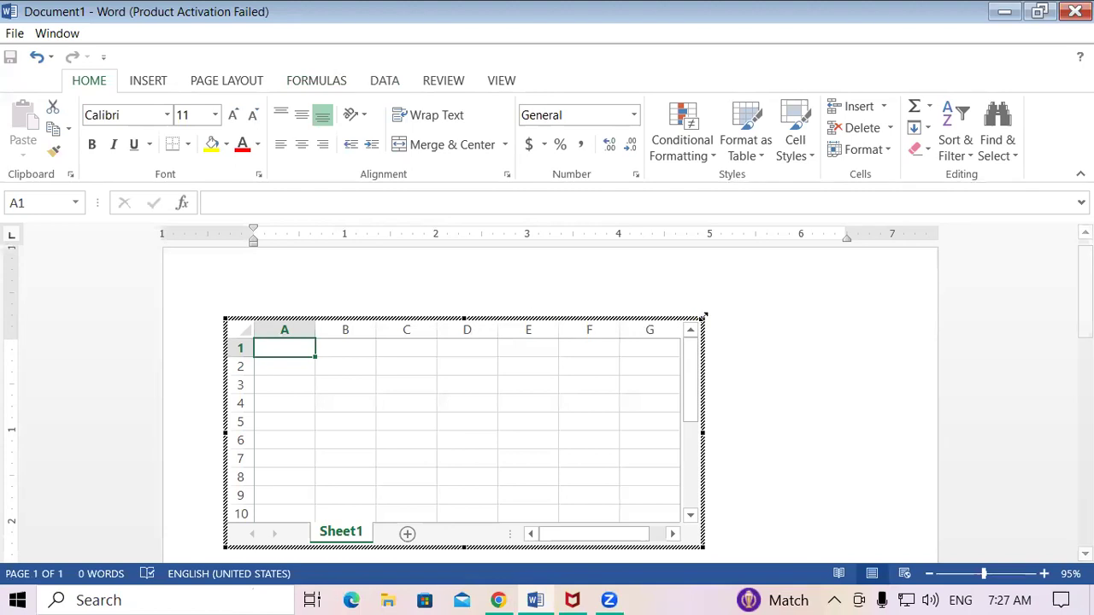
left_click_drag(703, 316, 889, 307)
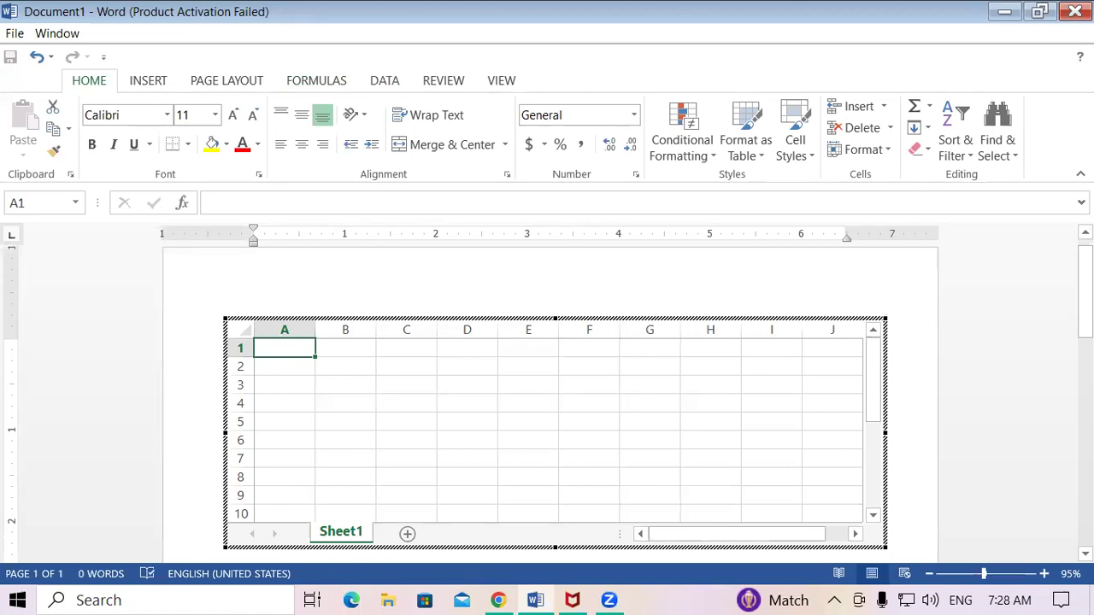
key("Escape")
scroll(693, 385, "down", 2)
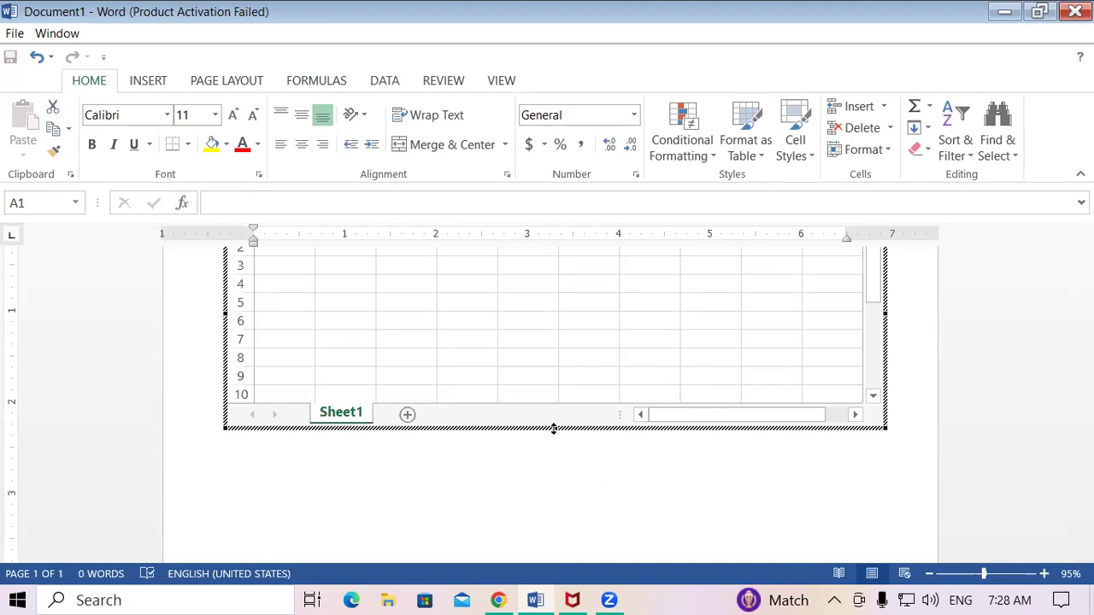
left_click_drag(553, 428, 575, 540)
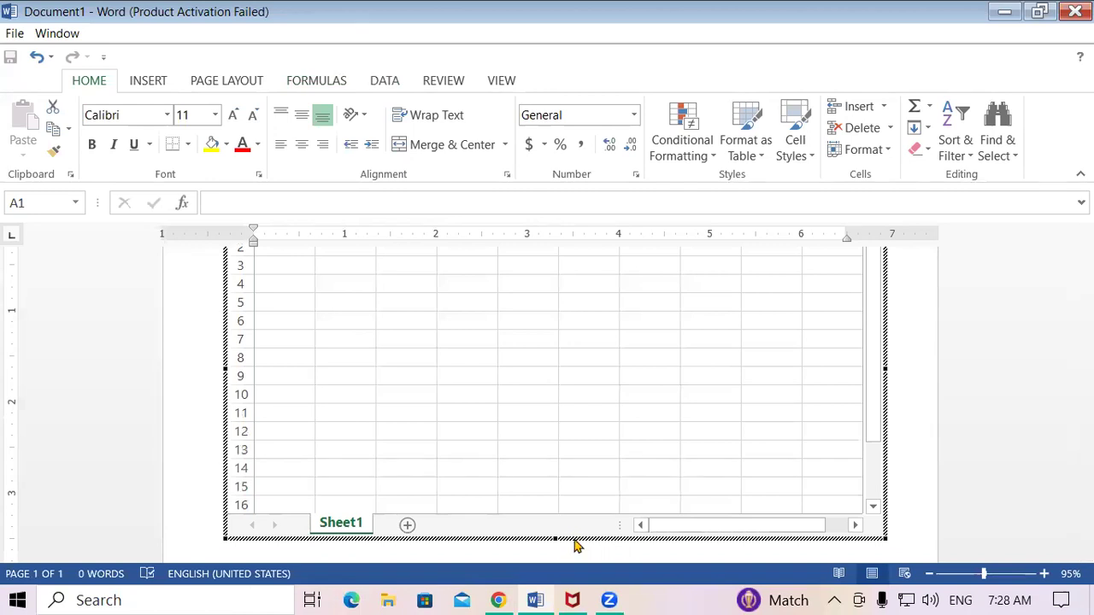
key("Escape")
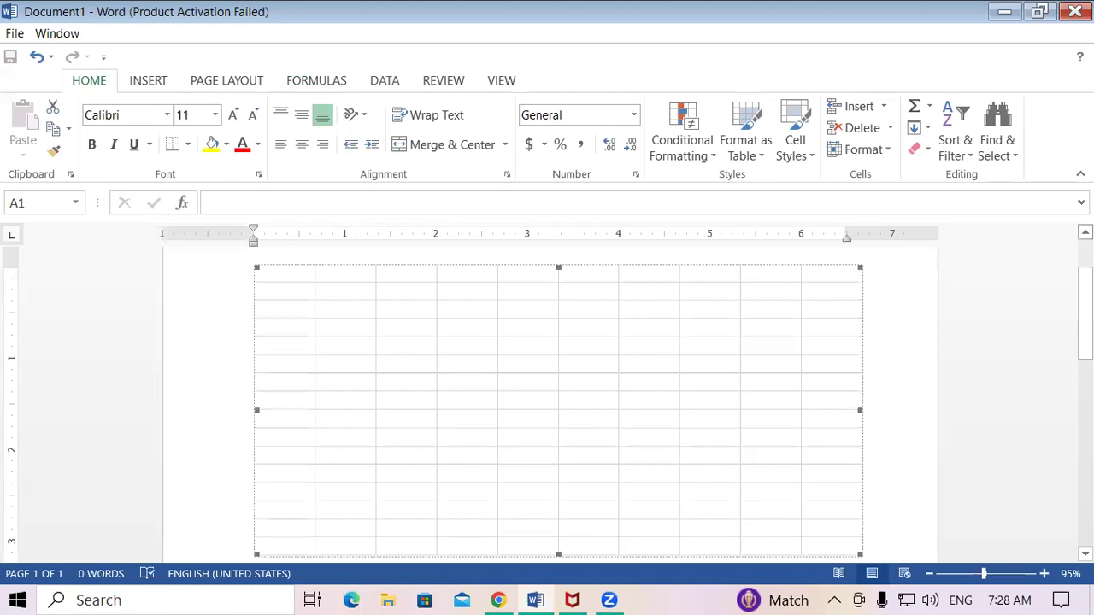
Open the embedded worksheet for editing and merge and center cells B2 to H4.
double_click(581, 484)
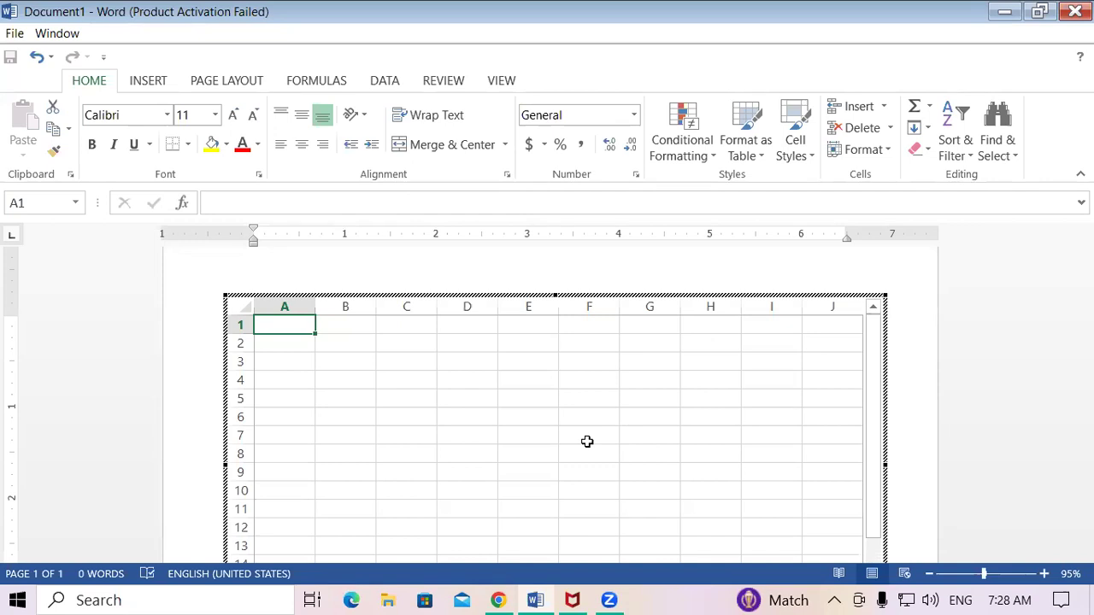
left_click(347, 424)
left_click_drag(351, 344, 697, 384)
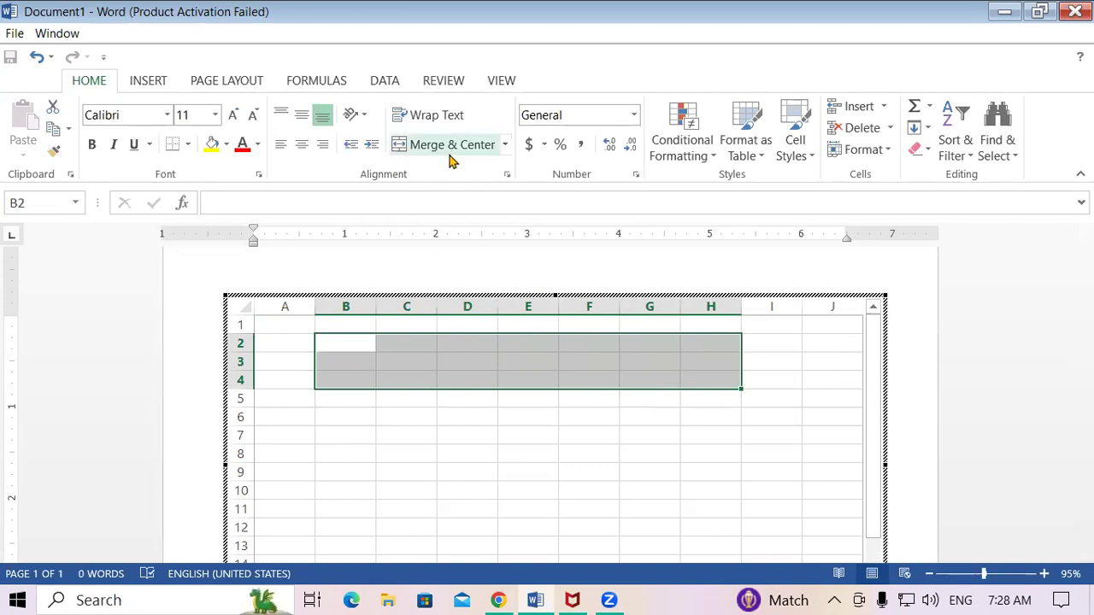
left_click(505, 145)
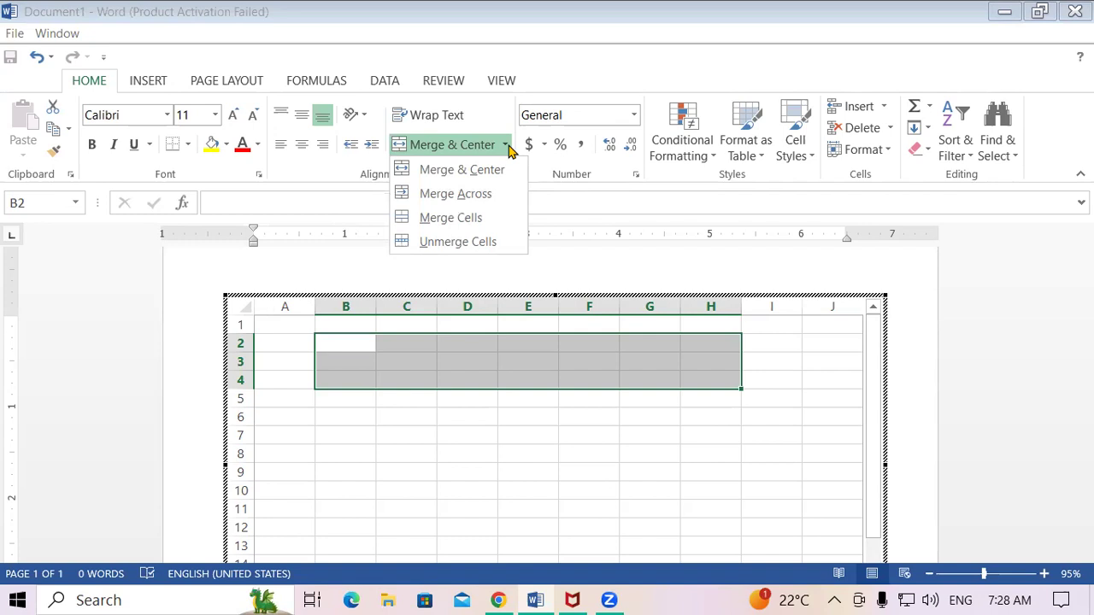
left_click(467, 175)
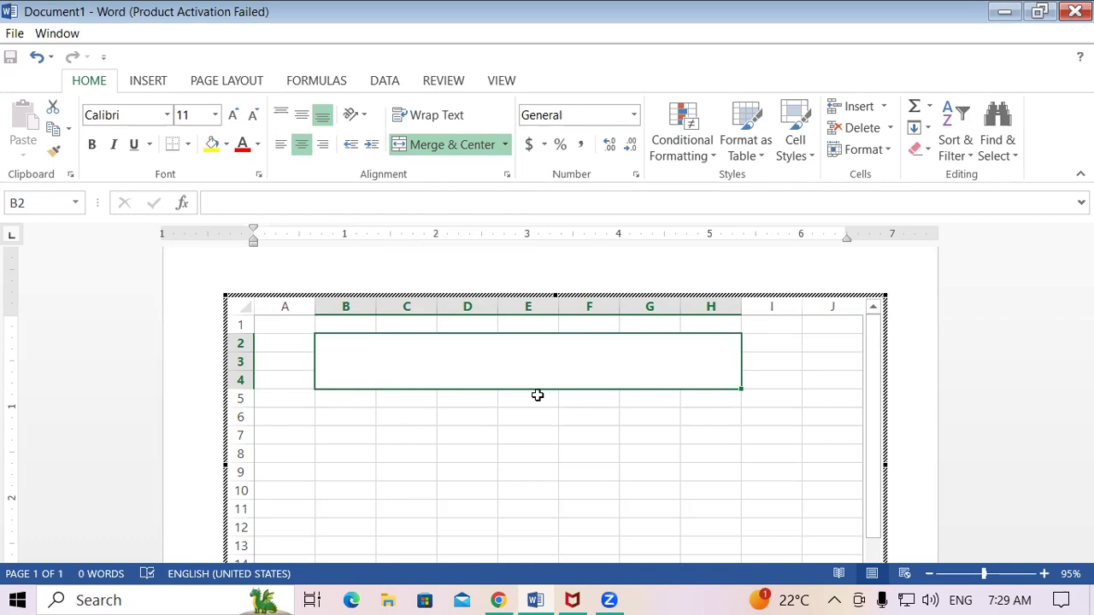
Enter the title STUDENT DATABASE in the merged cell.
type("STUDE")
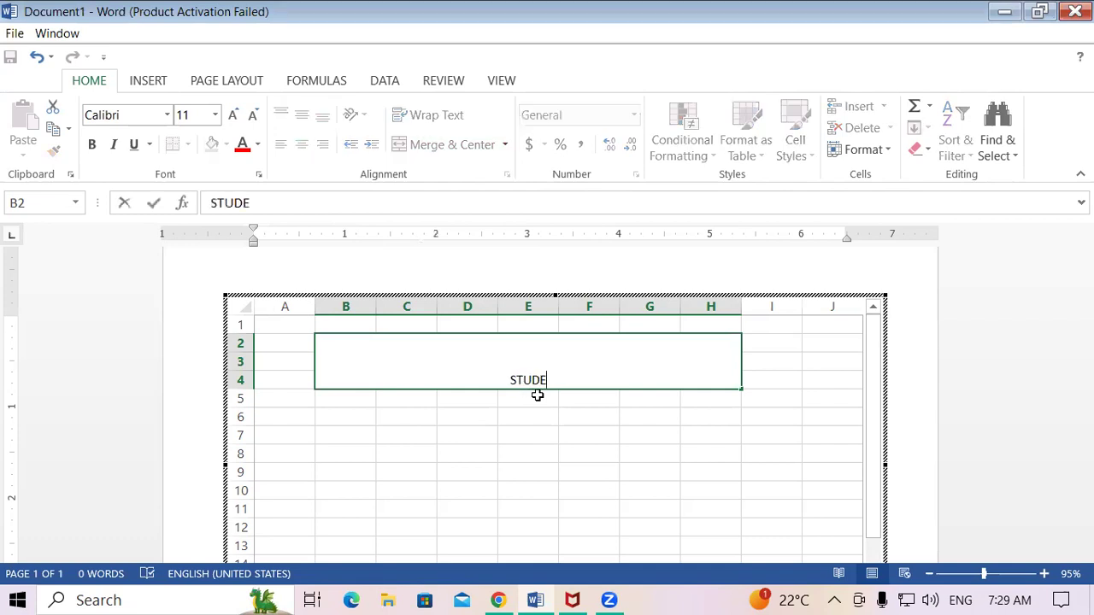
type("NT D")
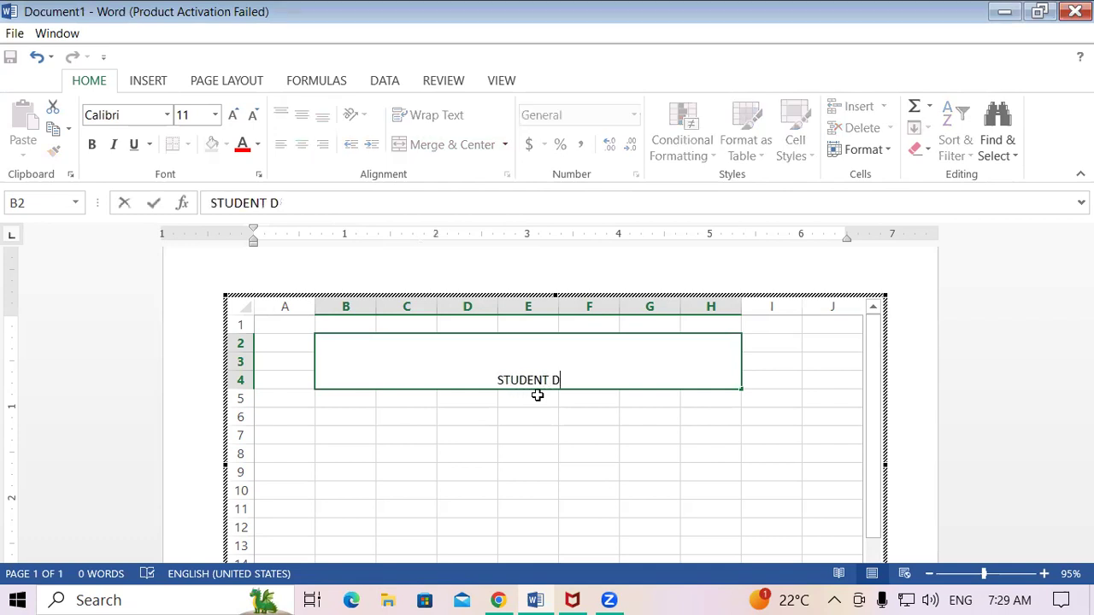
type("ATABASE")
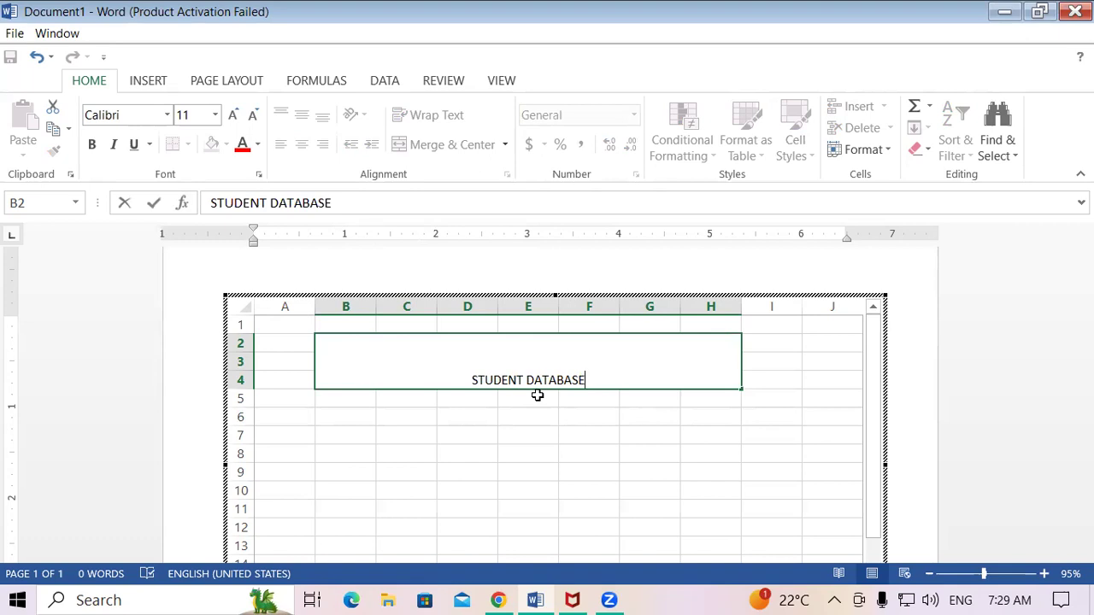
left_click(531, 435)
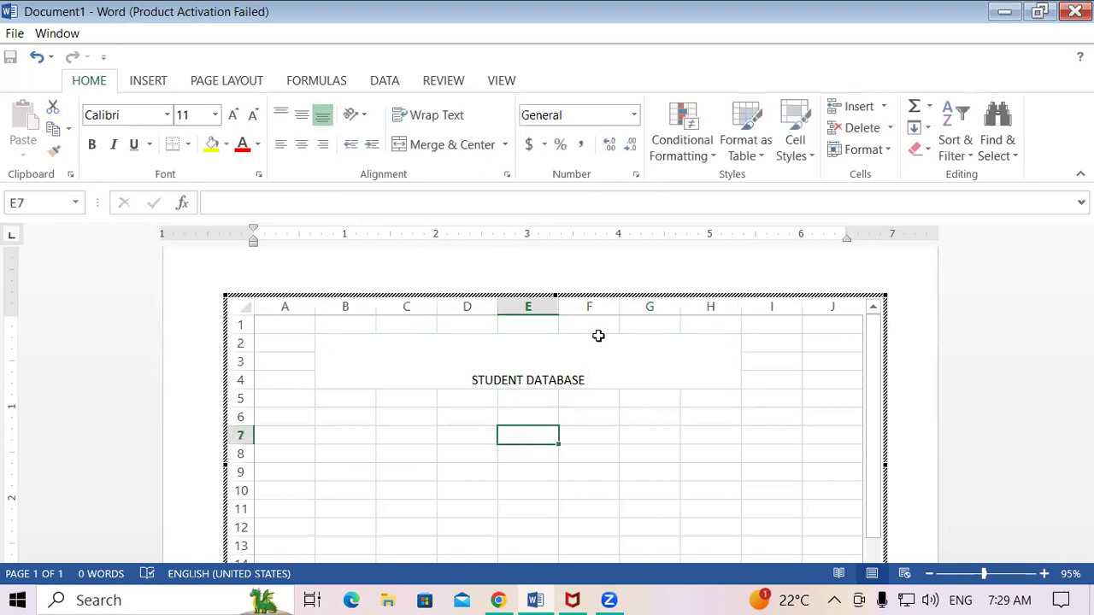
Make the STUDENT DATABASE title bold and increase its font size to 36.
left_click(597, 366)
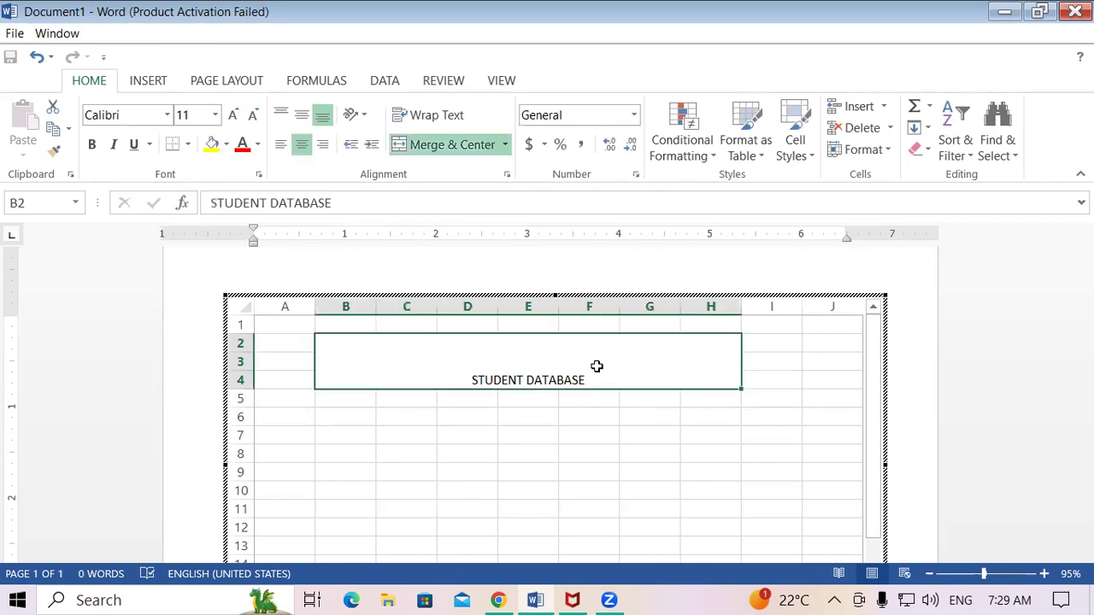
left_click(88, 144)
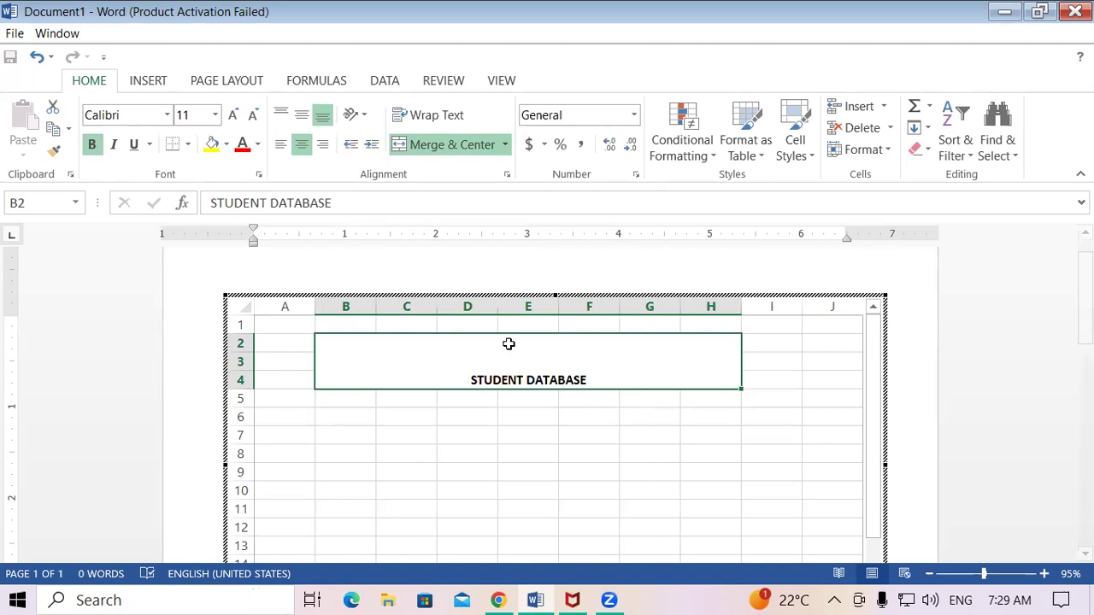
left_click(234, 117)
left_click(235, 117)
left_click(234, 116)
left_click(234, 116)
left_click(236, 119)
left_click(236, 120)
left_click(236, 120)
left_click(236, 119)
left_click(236, 120)
left_click(236, 120)
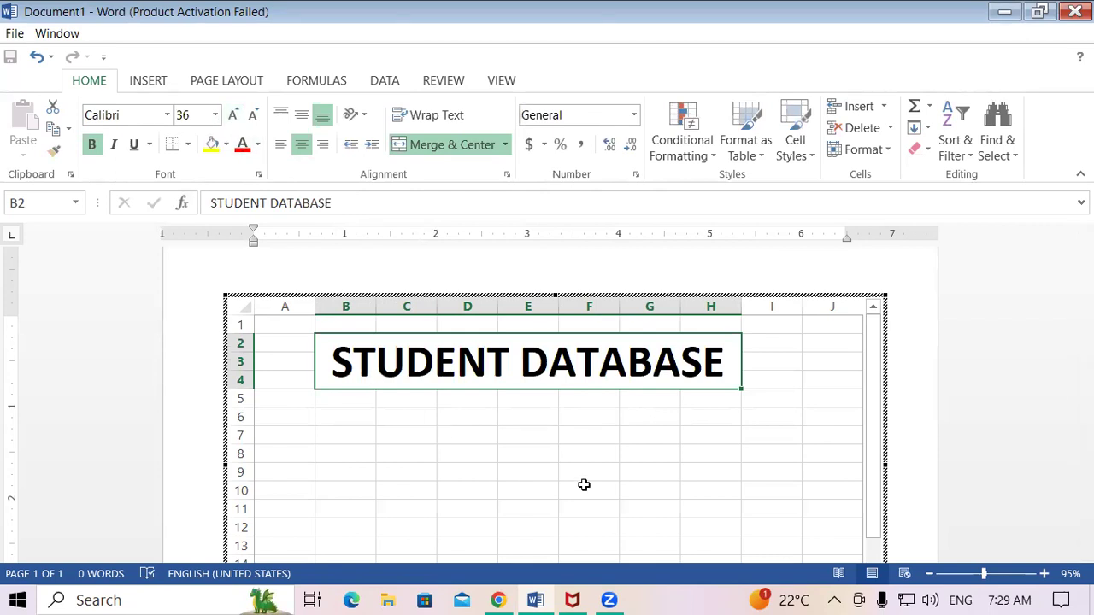
Fill the merged title cell with the standard yellow color.
left_click(647, 479)
left_click(610, 353)
left_click(228, 147)
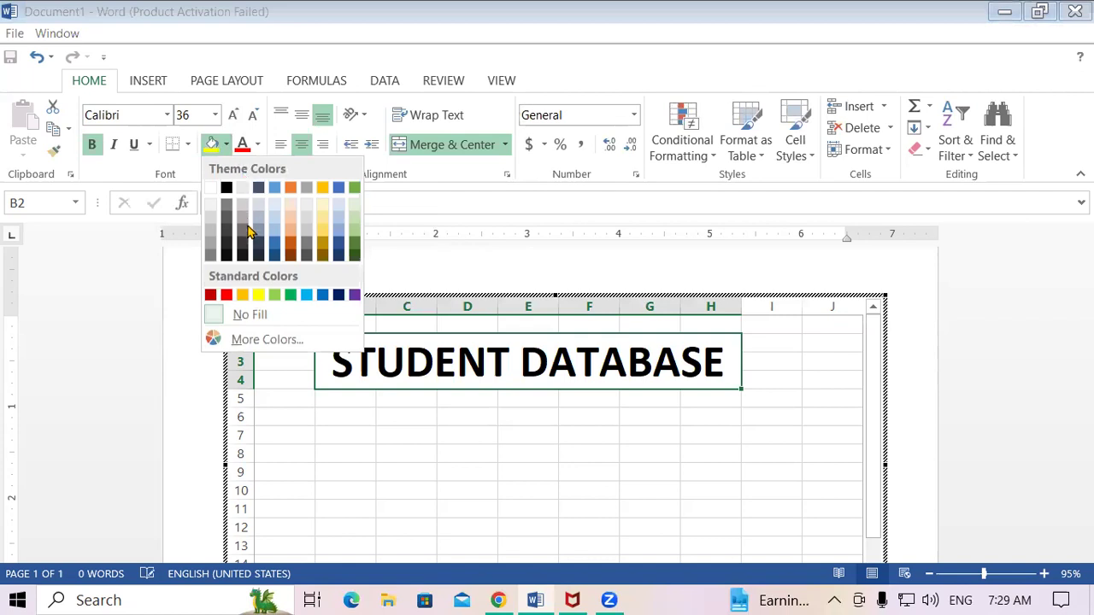
left_click(258, 296)
left_click(507, 448)
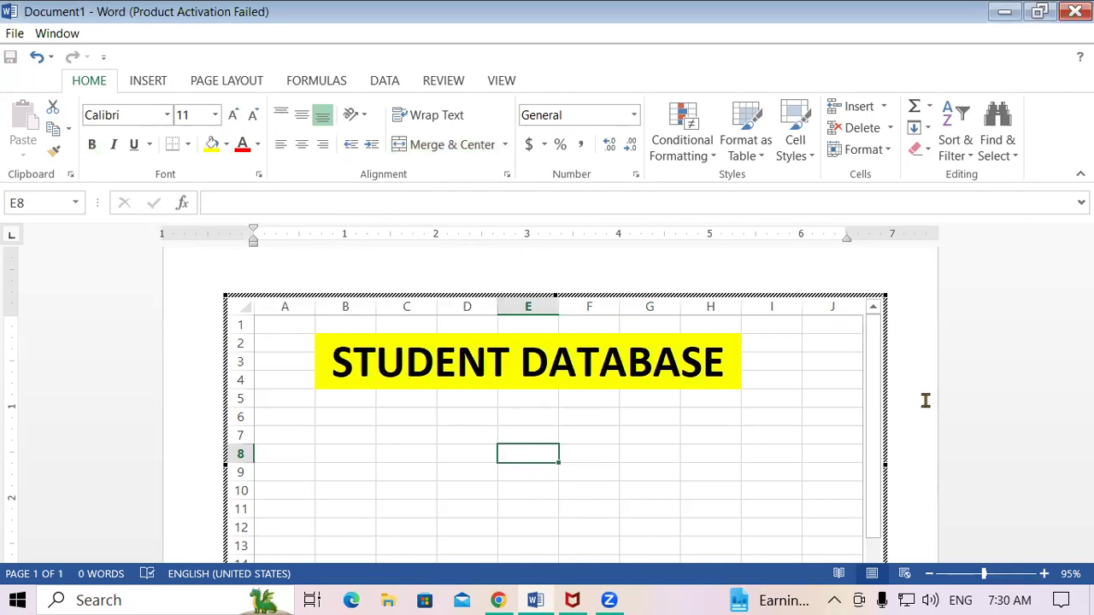
Apply all borders to the cell range A2 to J15.
left_click(807, 446)
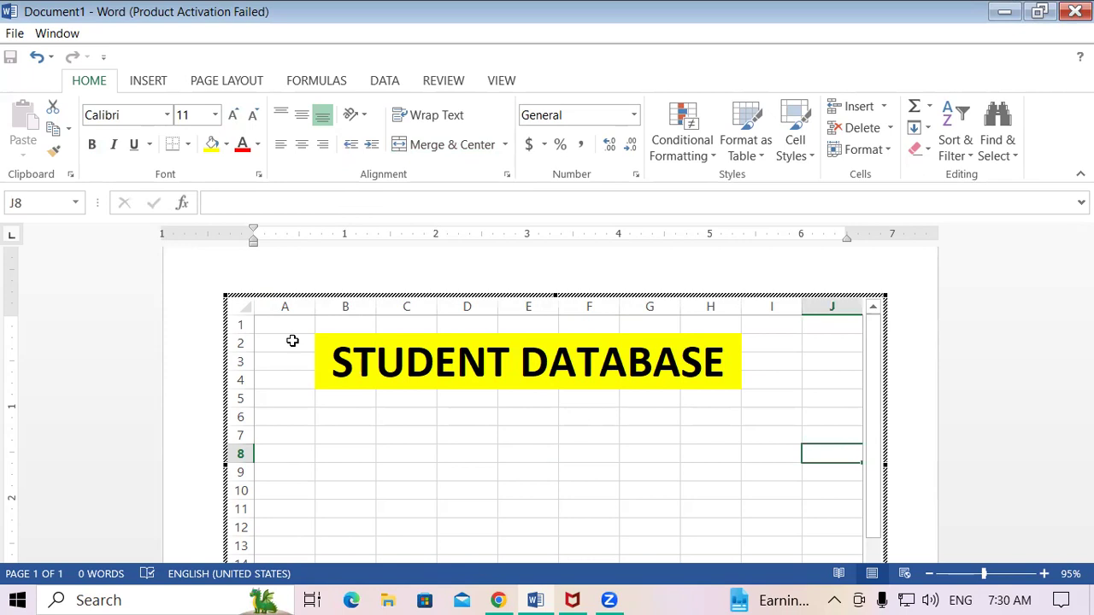
left_click_drag(292, 341, 818, 552)
left_click_drag(1085, 297, 1084, 335)
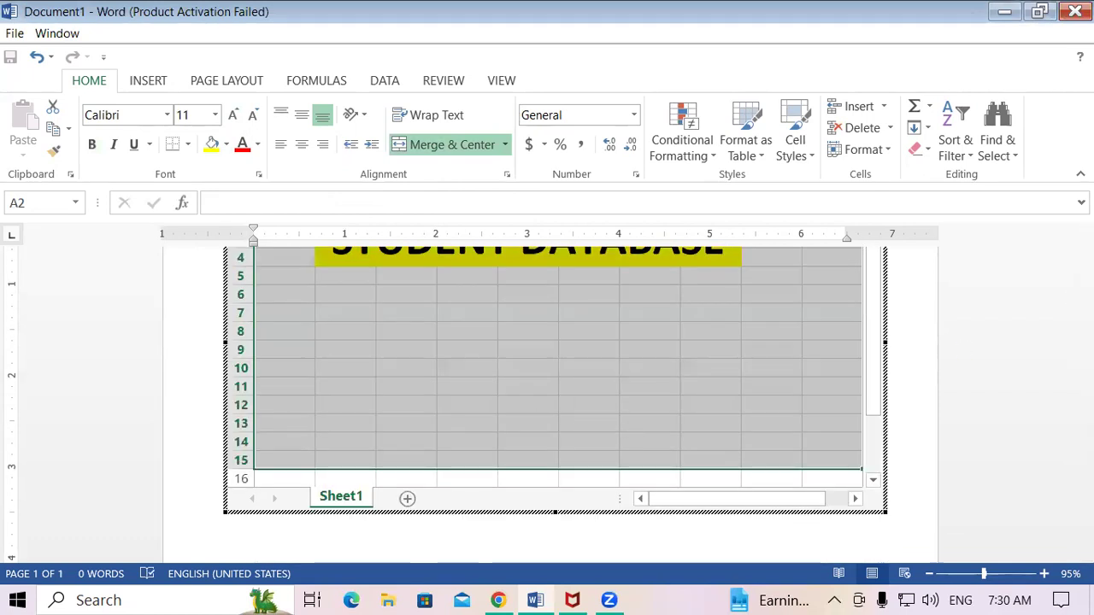
left_click_drag(1085, 351, 1085, 326)
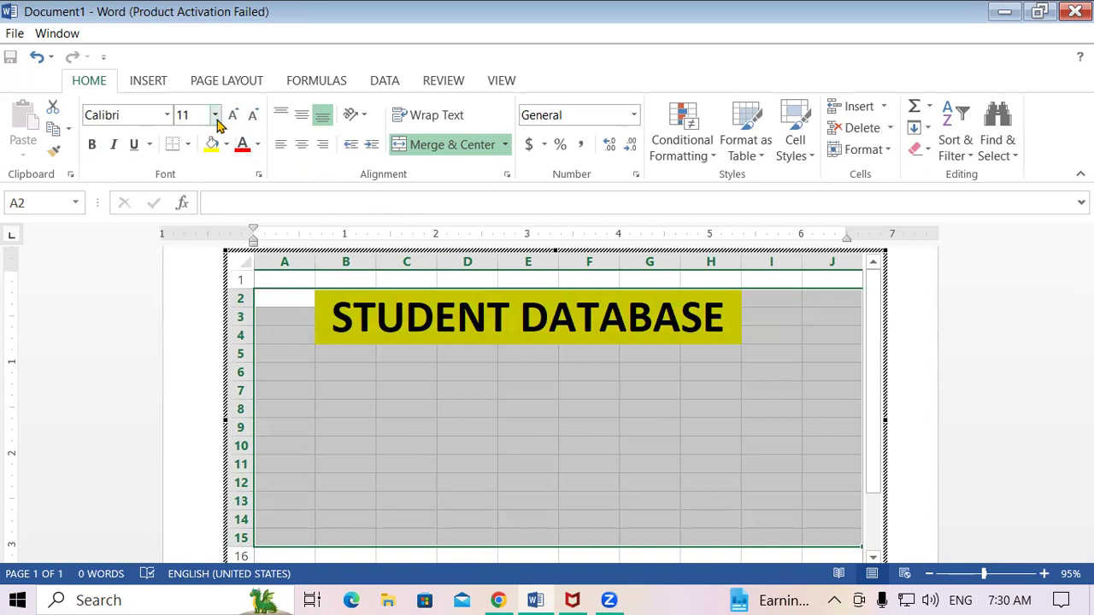
left_click(188, 145)
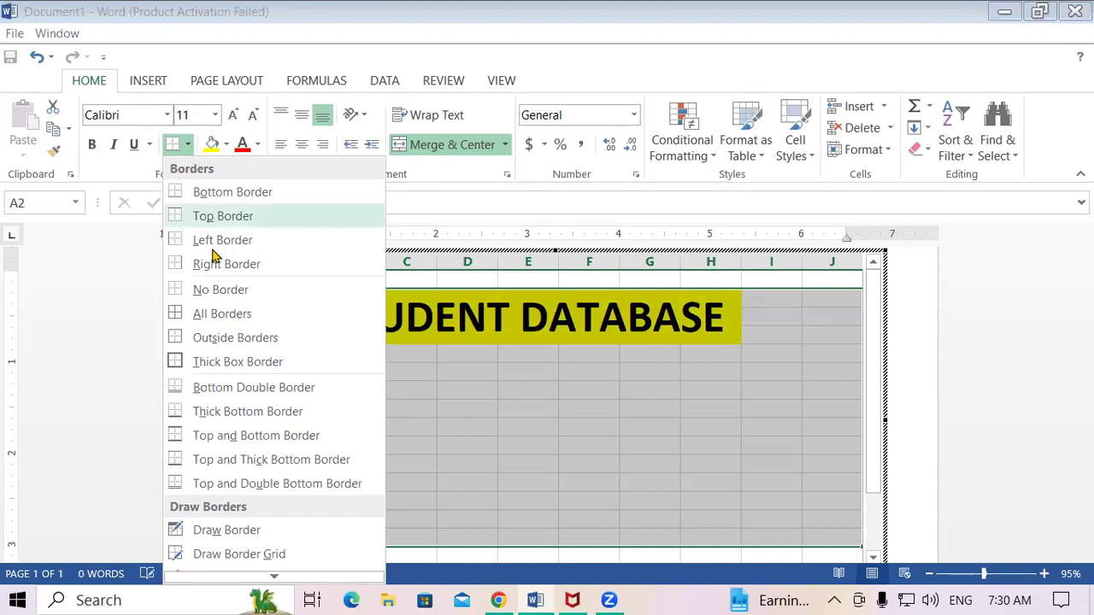
left_click(220, 314)
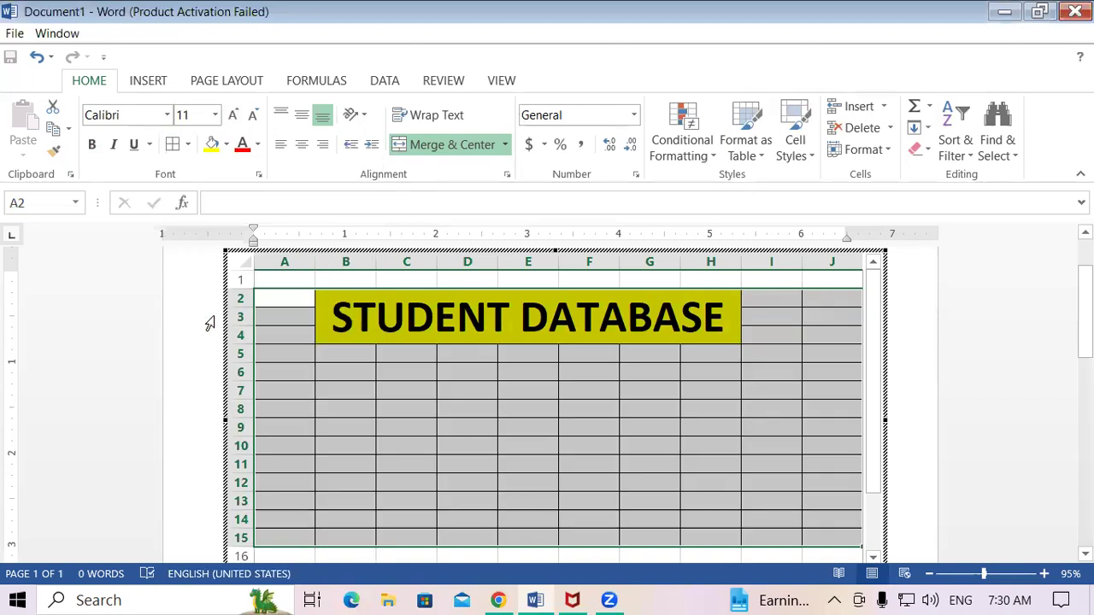
Enter the column headings SR.NO. in cell A5 and STUDENT NAME in cell B5.
left_click(723, 517)
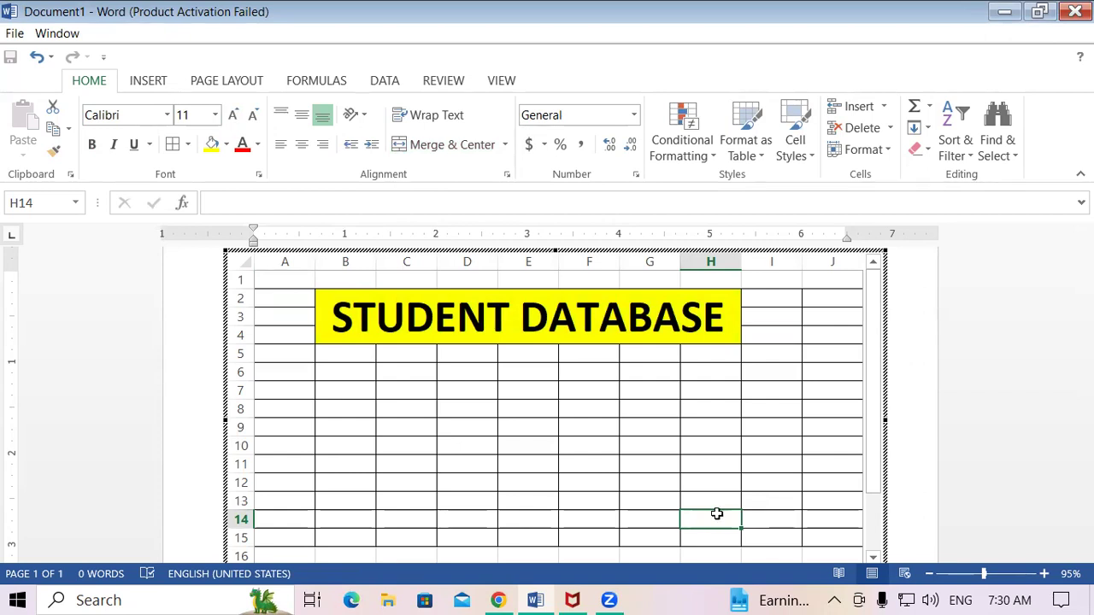
left_click(561, 440)
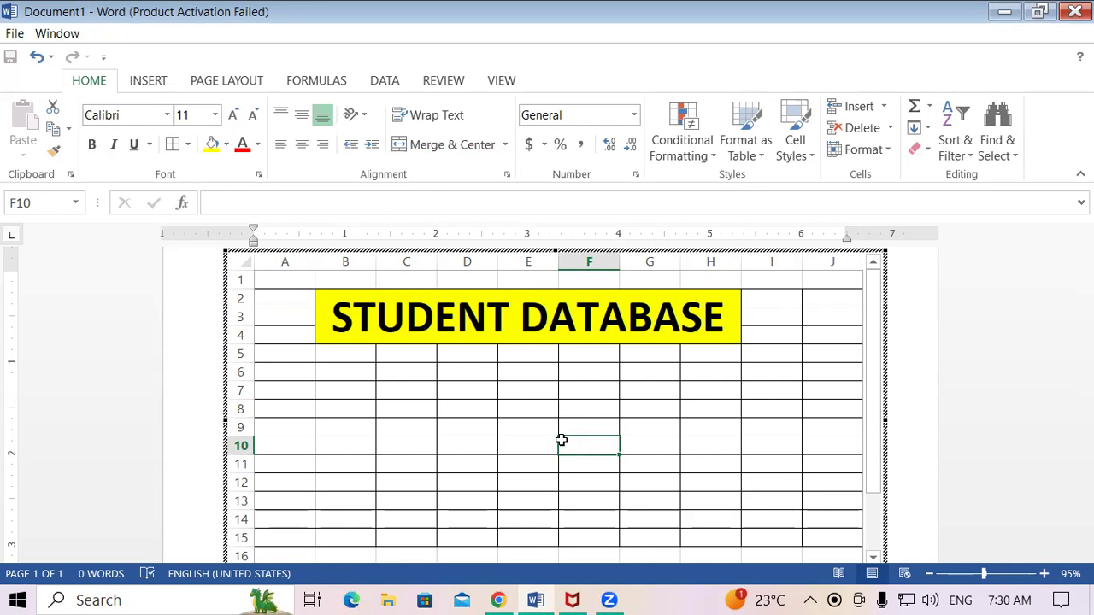
left_click(283, 358)
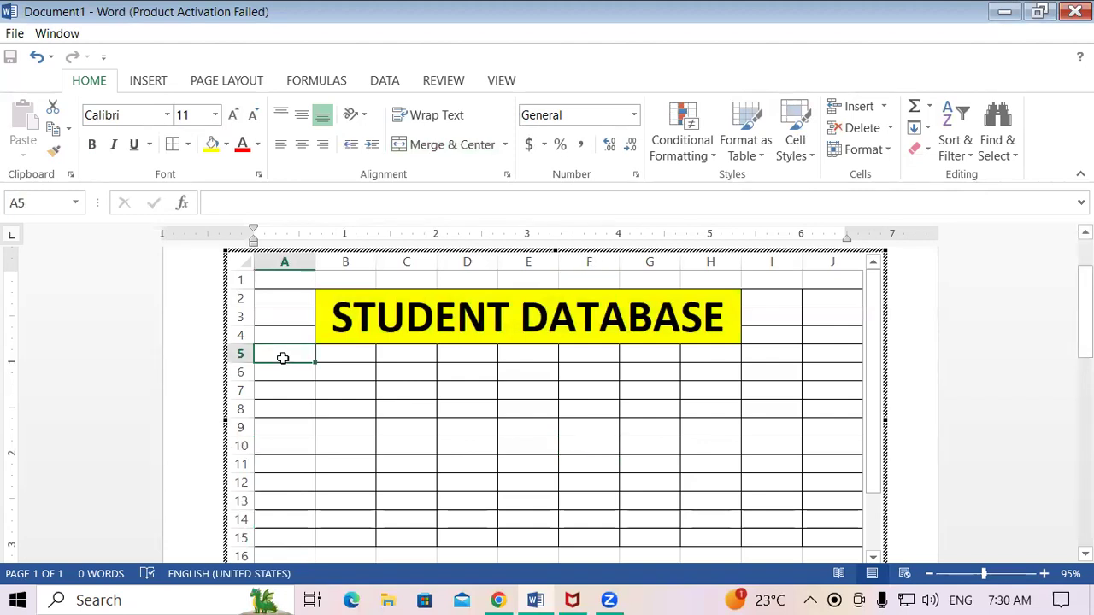
type("SR")
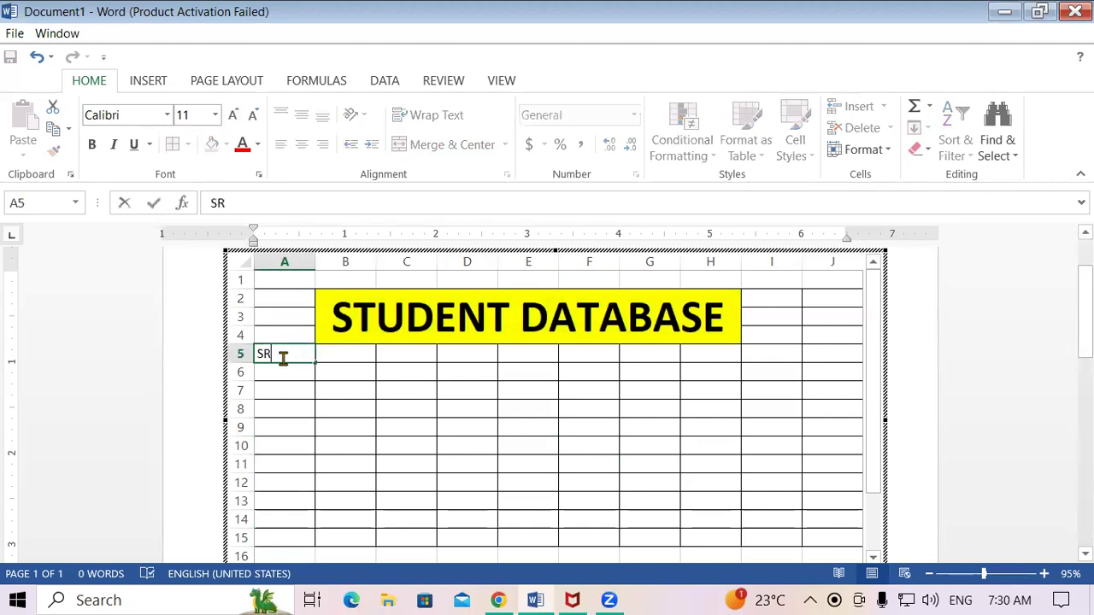
type(".NO.")
key("Tab")
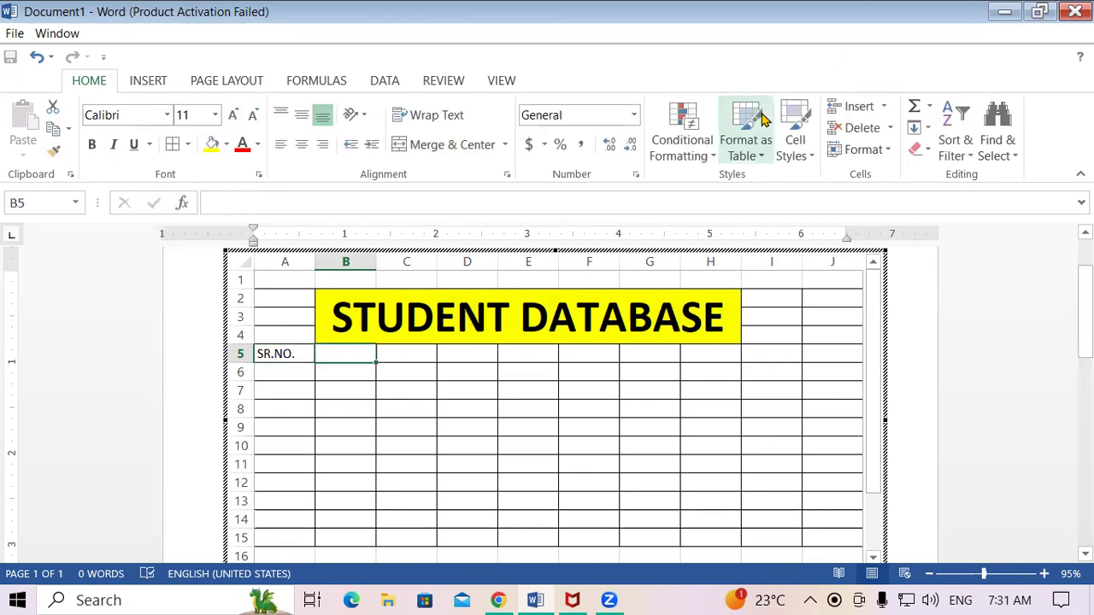
type("STUDE")
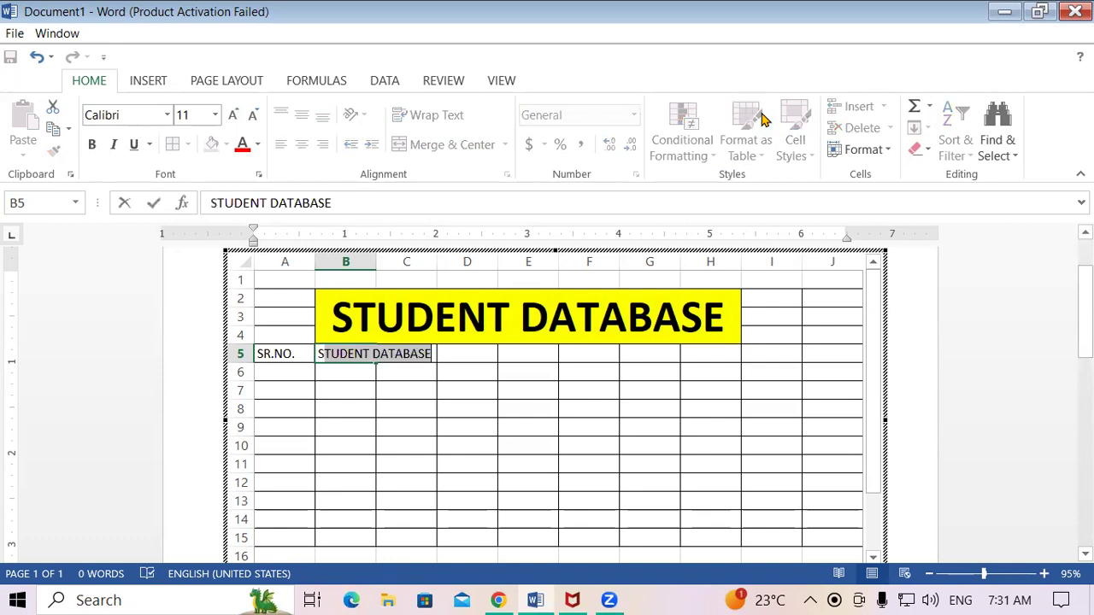
type("NT ")
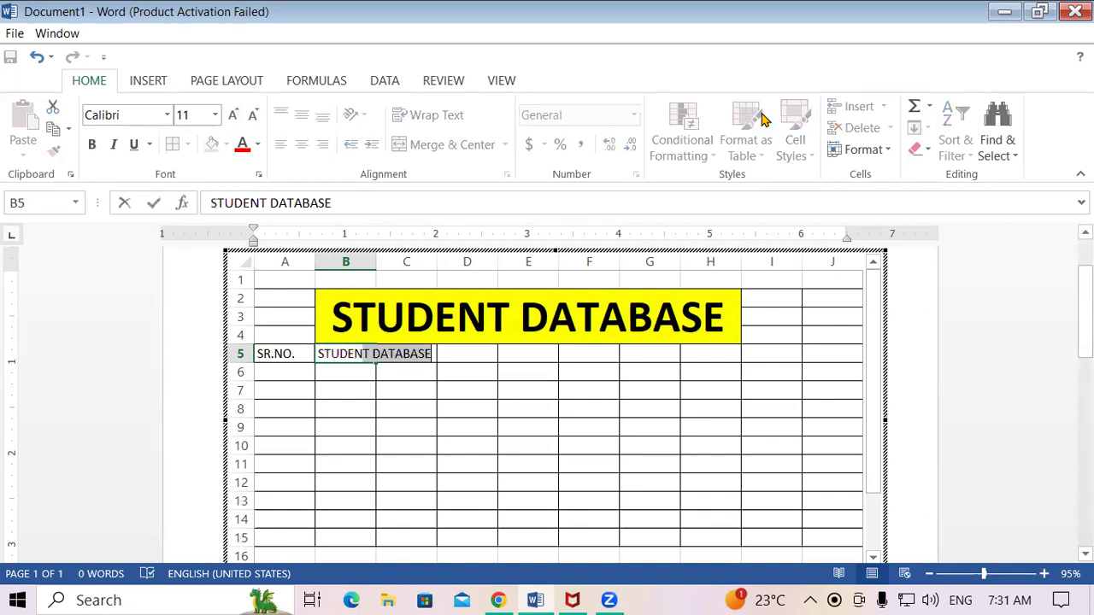
type("NAME")
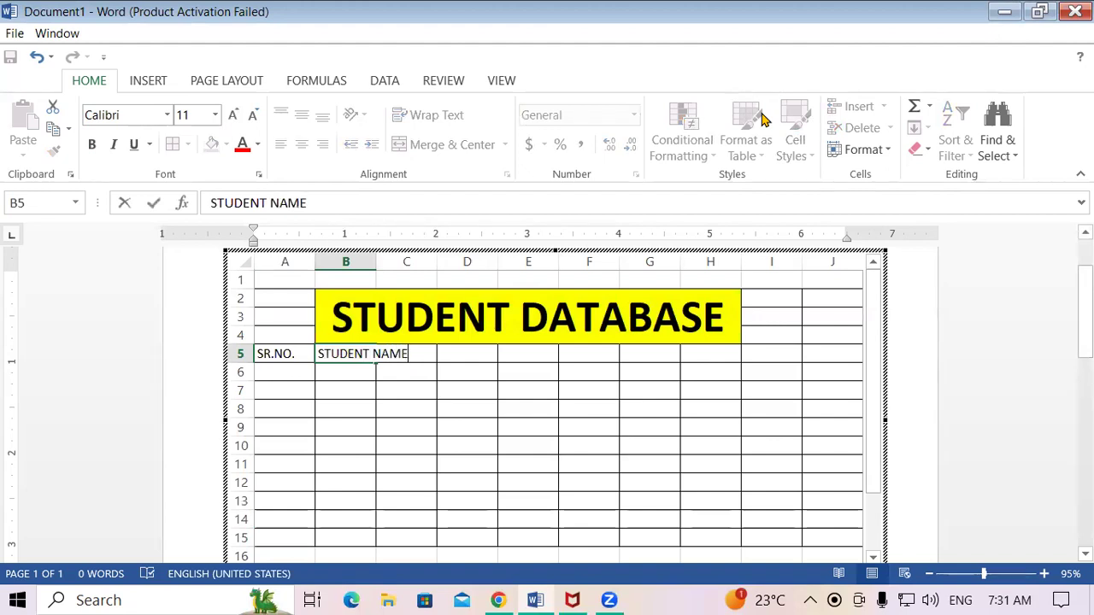
key("Tab")
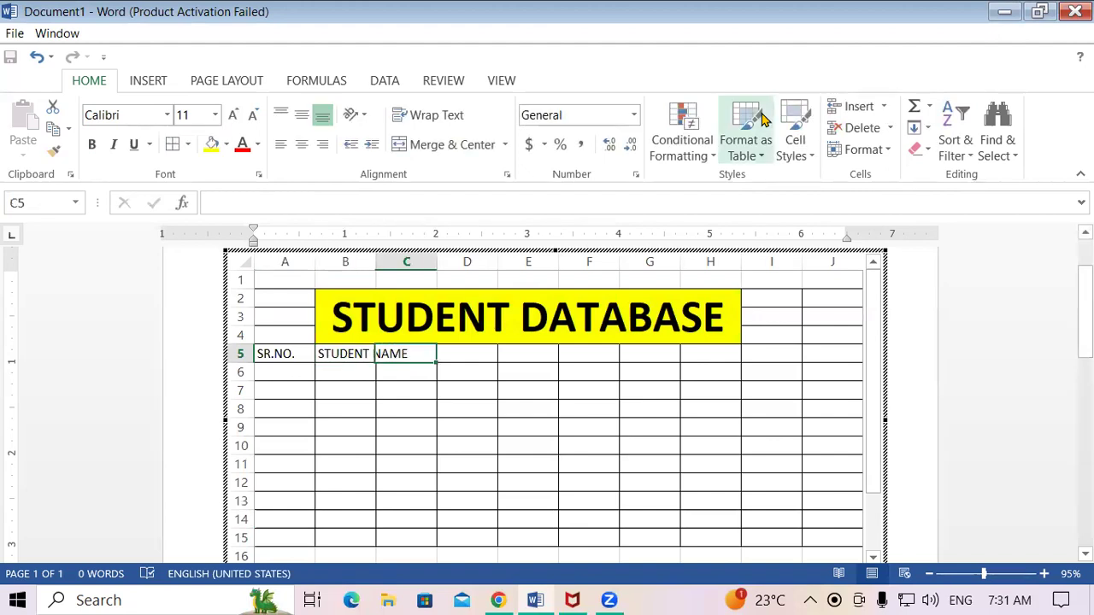
Enter the column headings COURSE, FEE, PAID and DUE in cells C5 to F5.
type("COURSE")
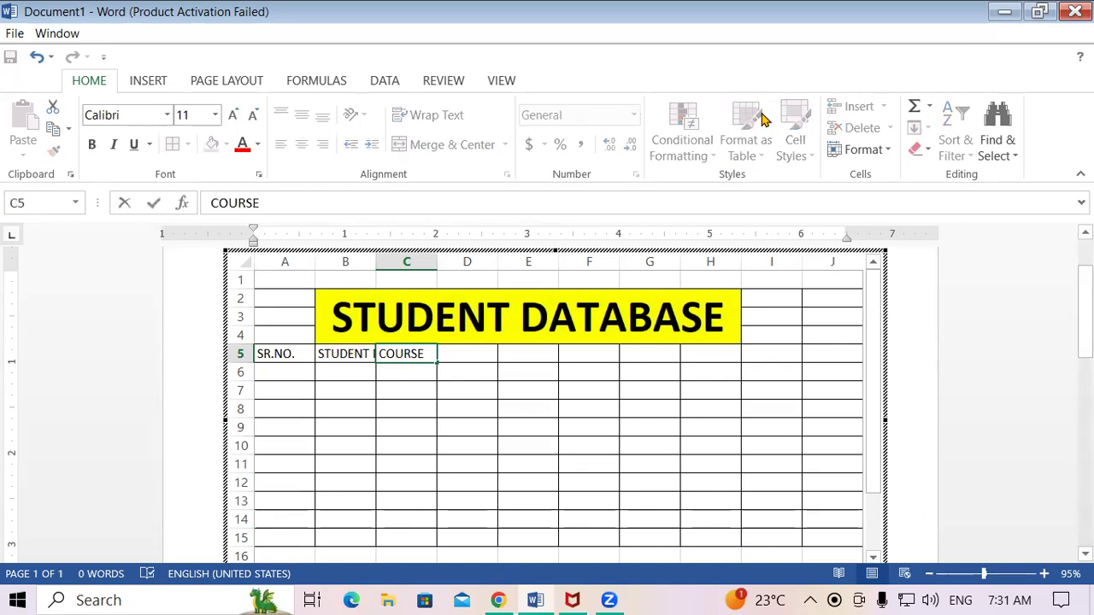
key("Tab")
type("FEE")
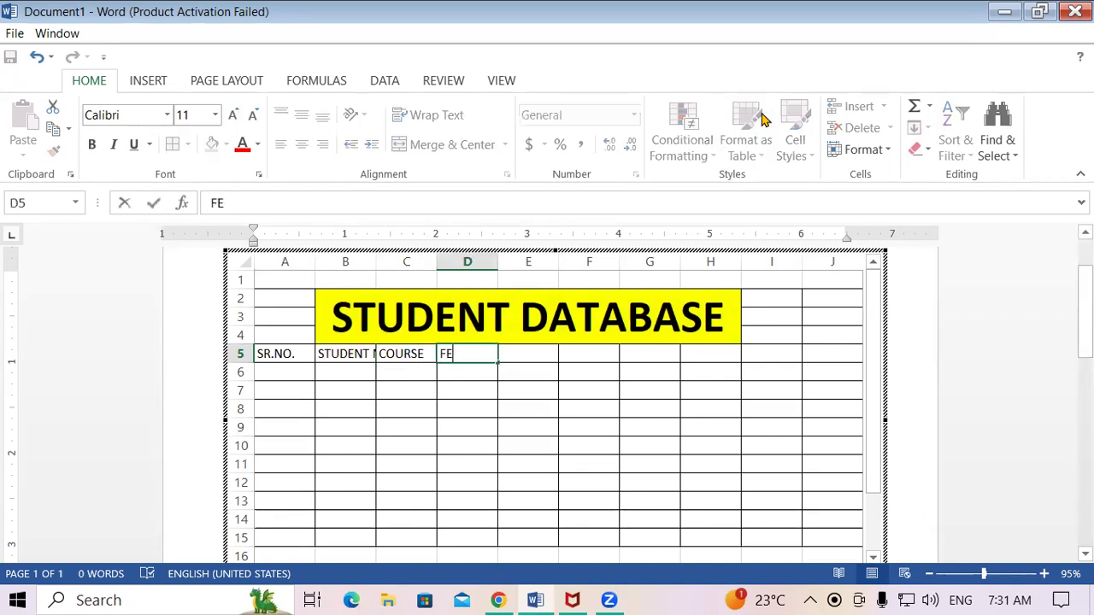
key("Tab")
type("PAID")
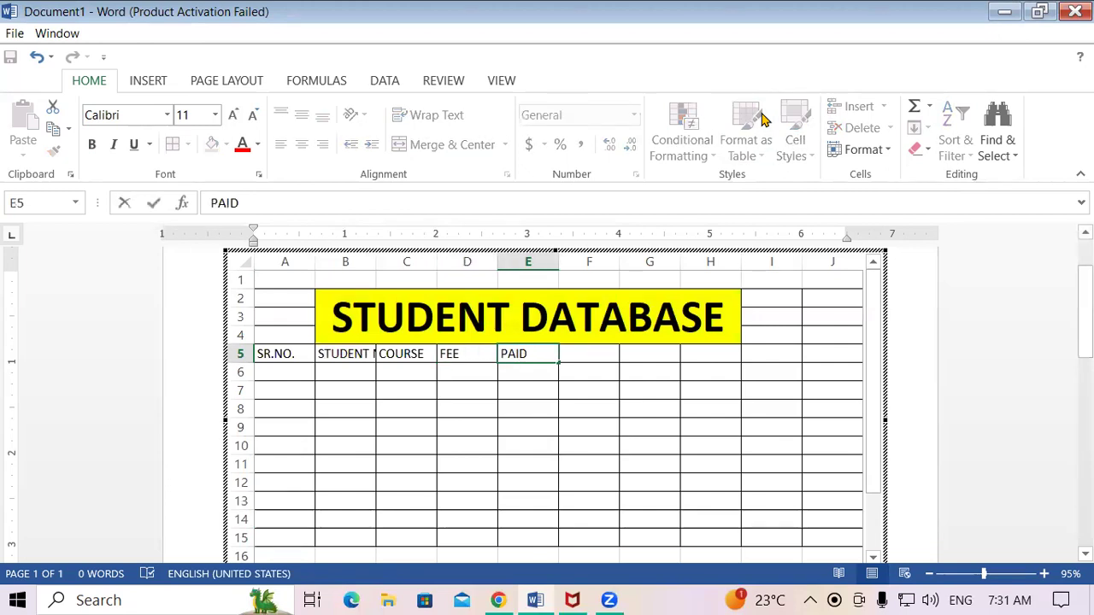
key("Tab")
type("DUE")
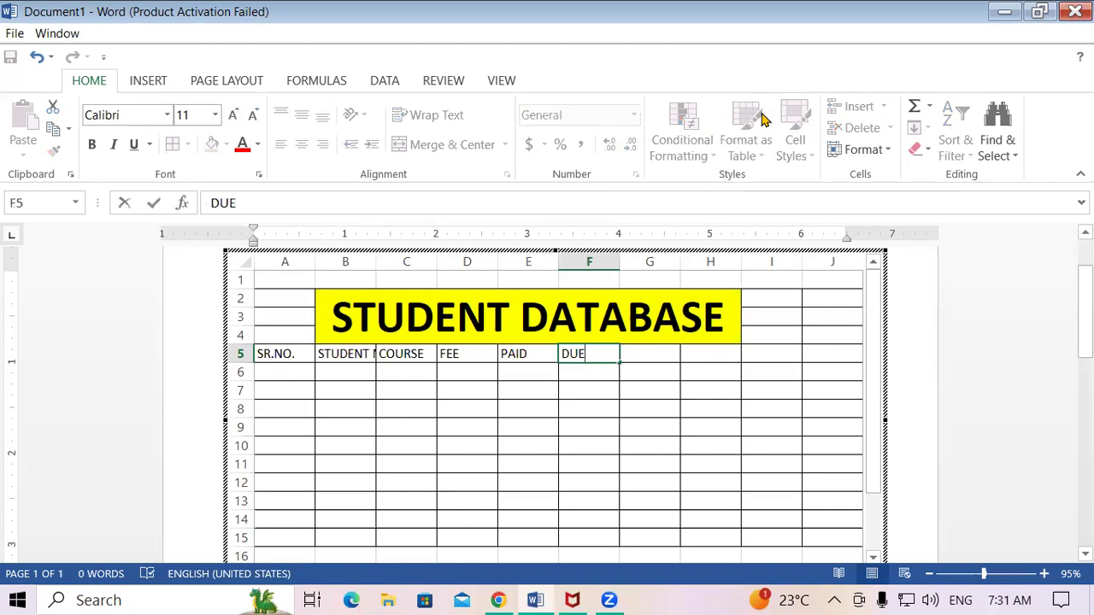
key("Tab")
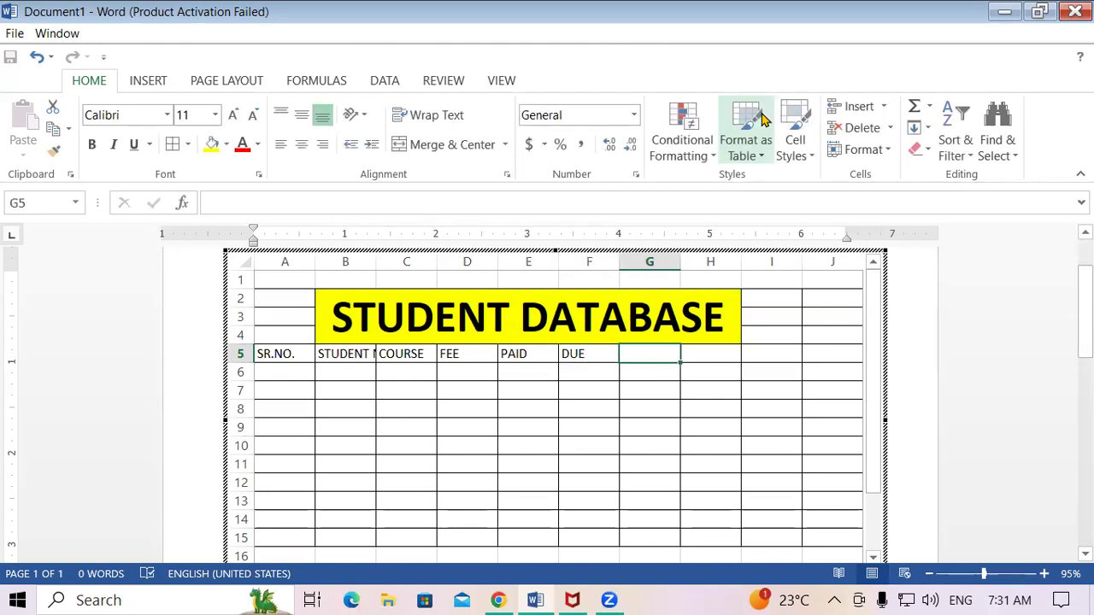
Enter the column headings DISCOUNT in cell G5 and TOTAL AMOUNT in cell H5.
type("DISCOU")
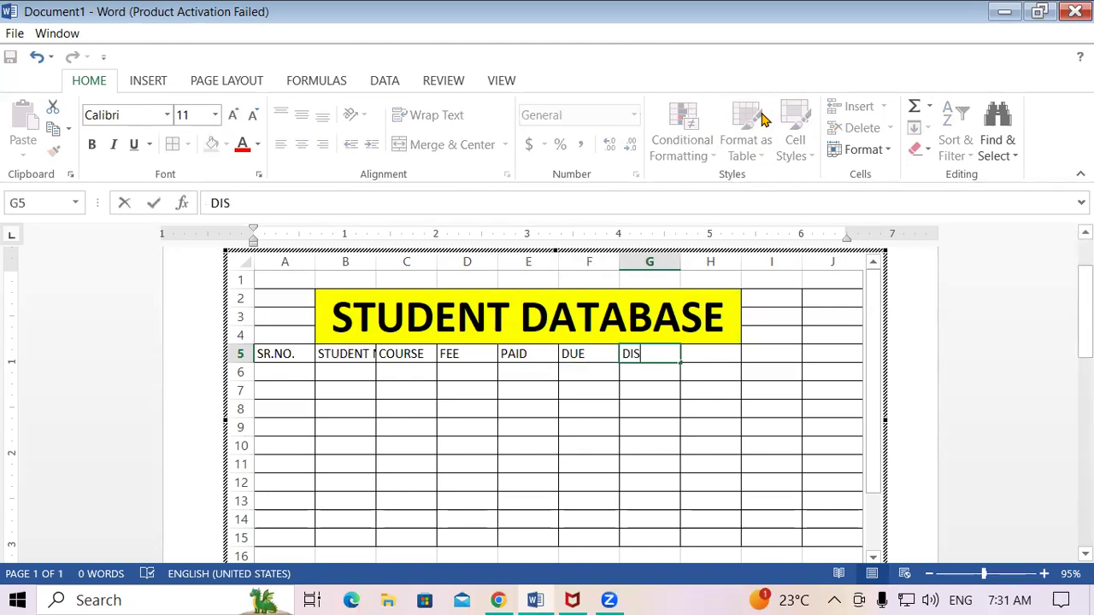
type("T")
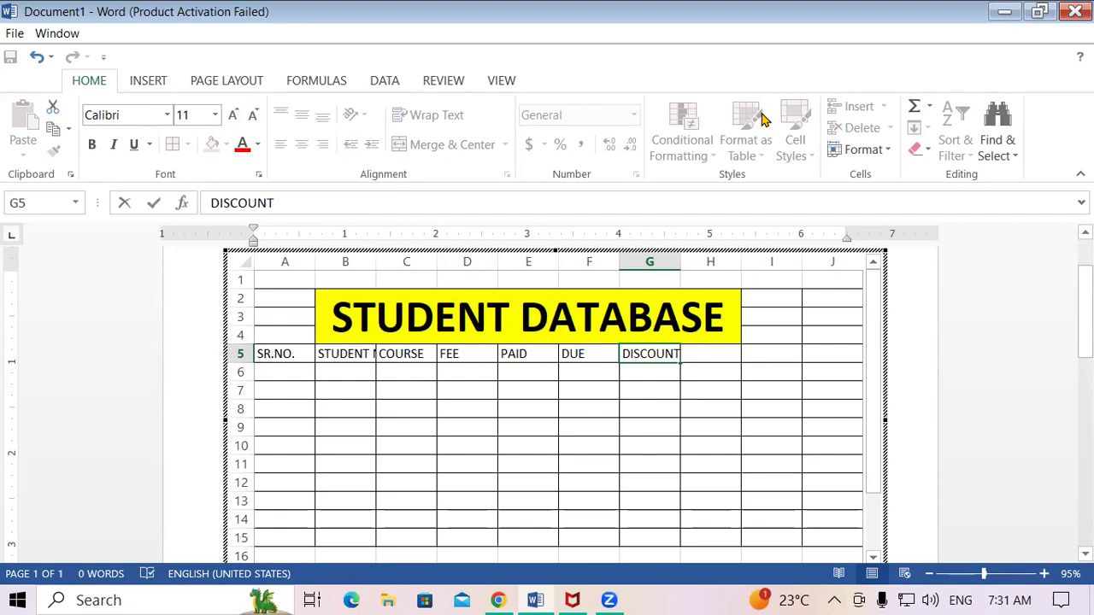
key("Tab")
type("T")
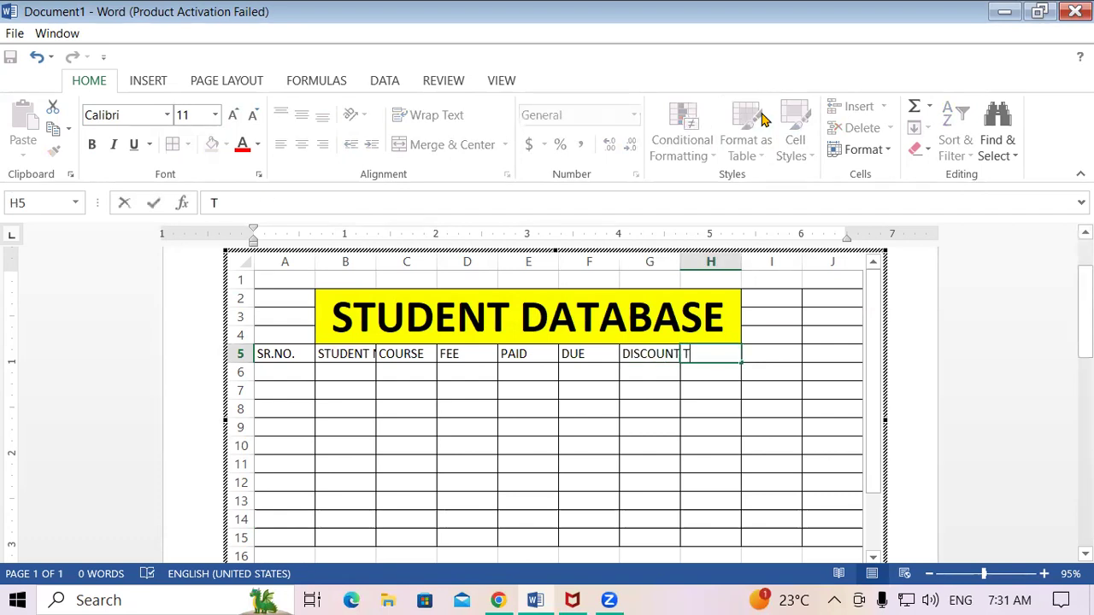
type("OTAL AMOUNT")
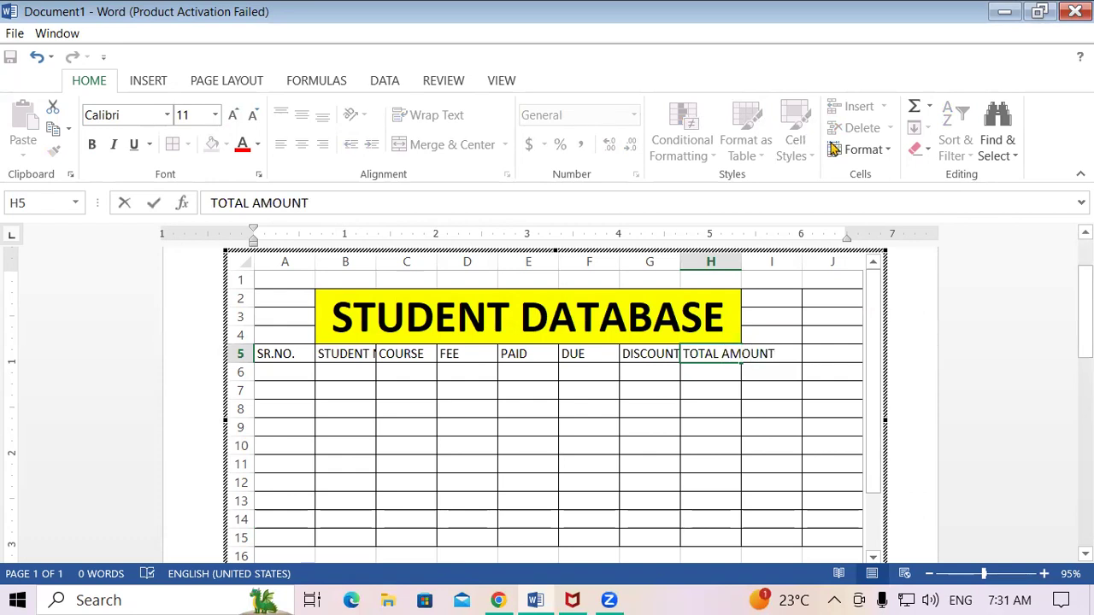
left_click(649, 446)
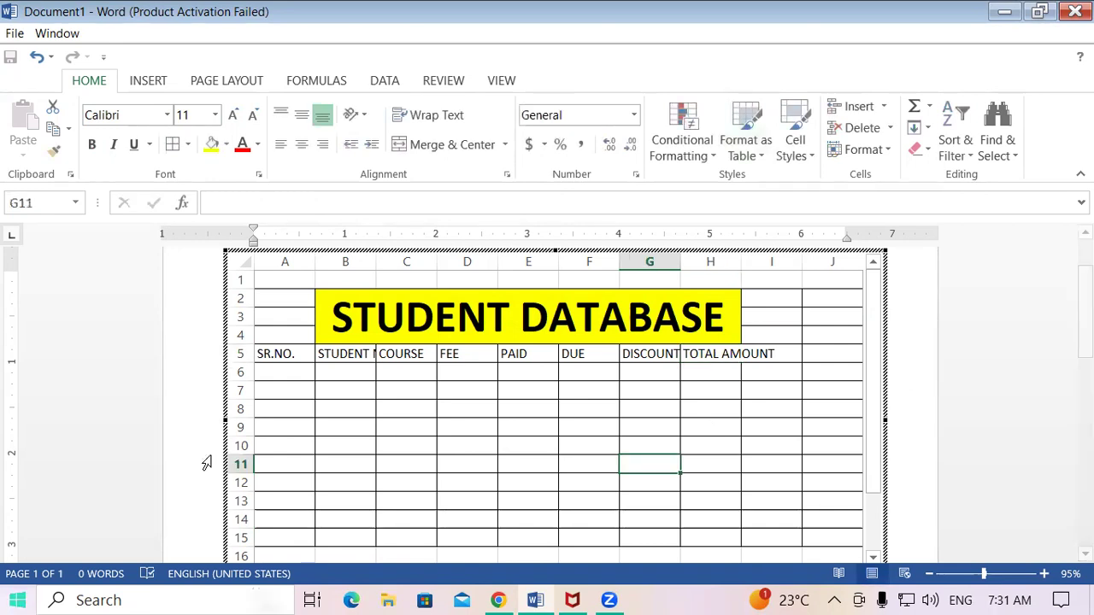
AutoFit the widths of columns A to H to their heading text.
left_click(299, 369)
left_click(350, 359)
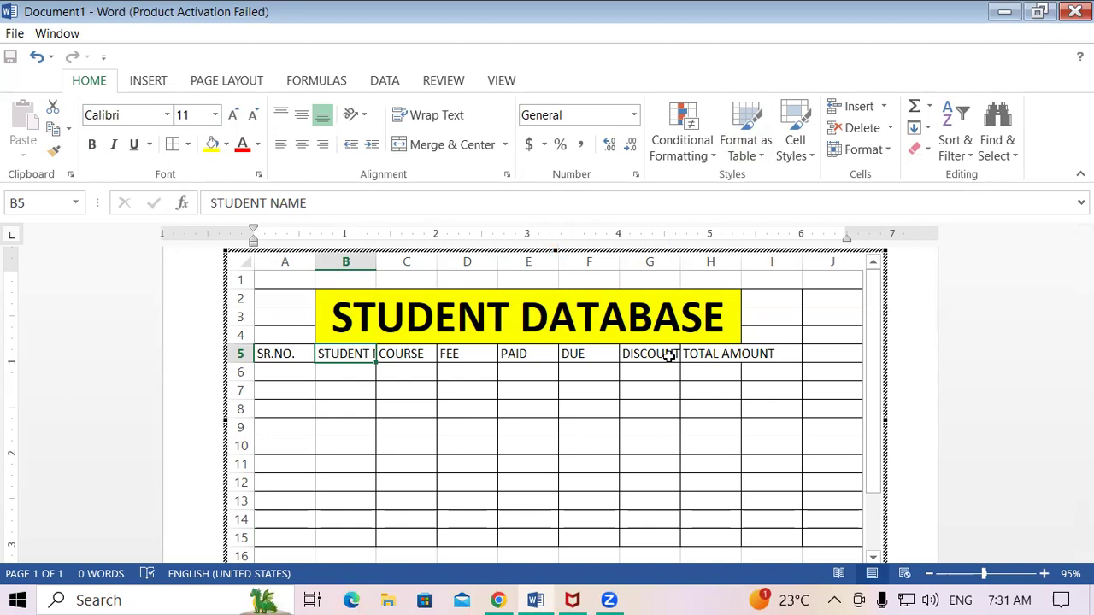
left_click(472, 432)
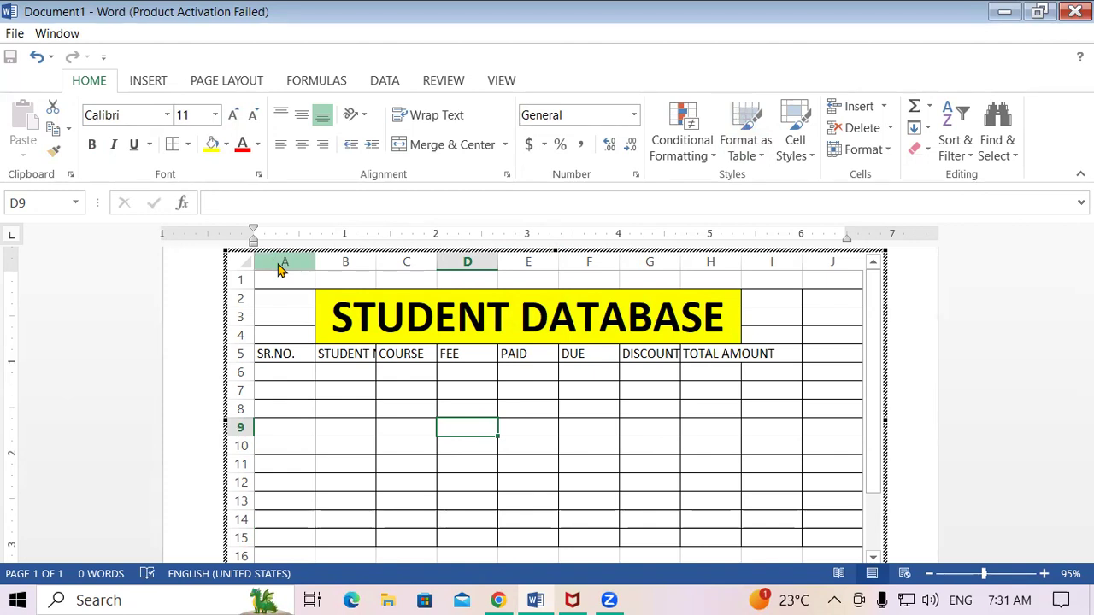
left_click_drag(285, 253, 708, 258)
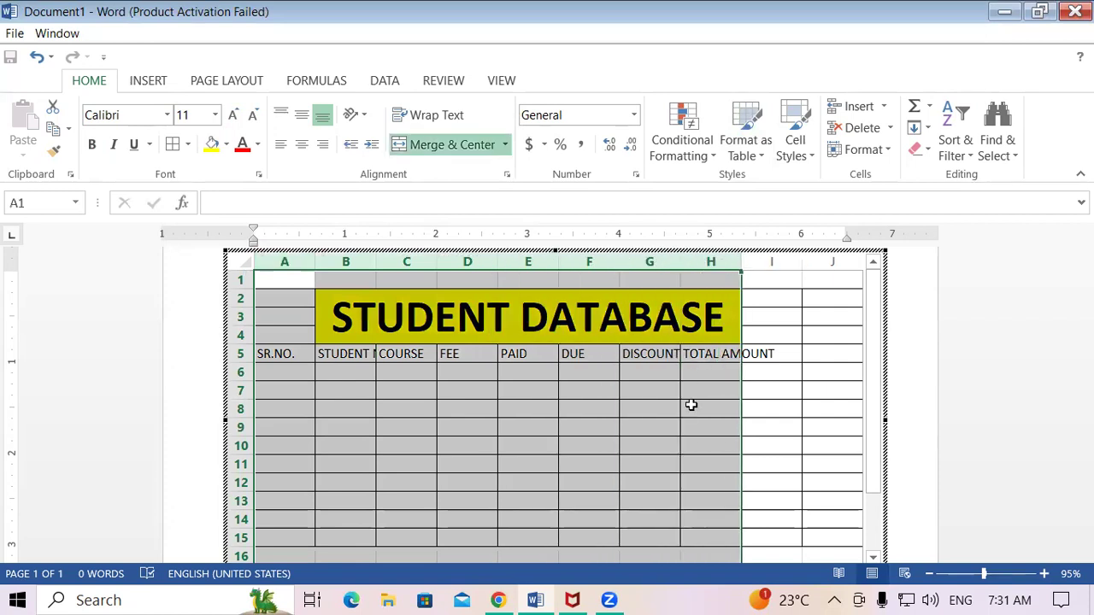
left_click_drag(742, 262, 742, 263)
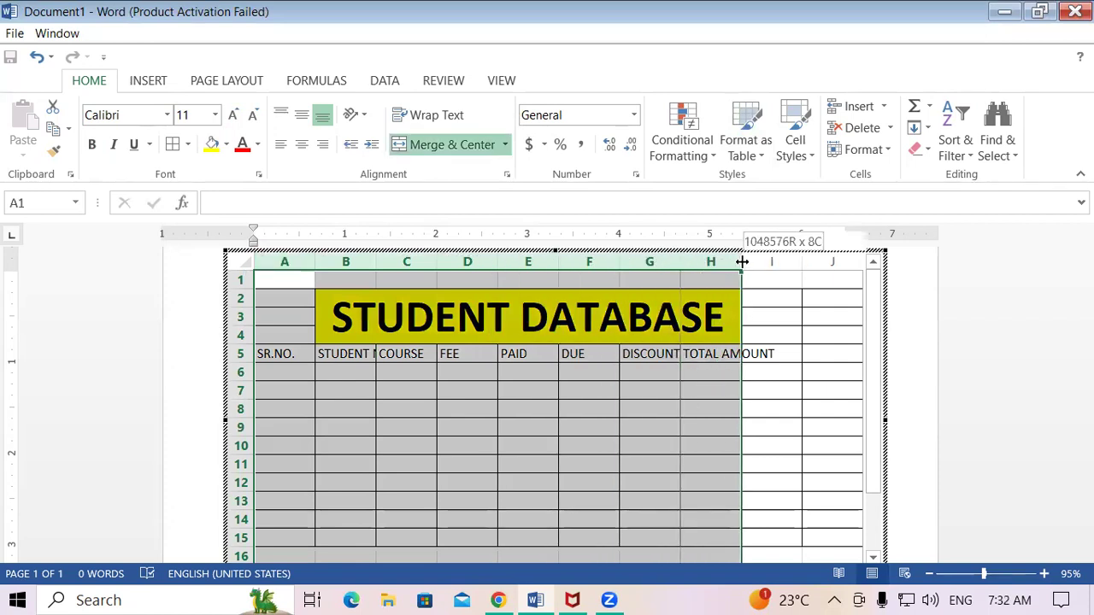
double_click(742, 262)
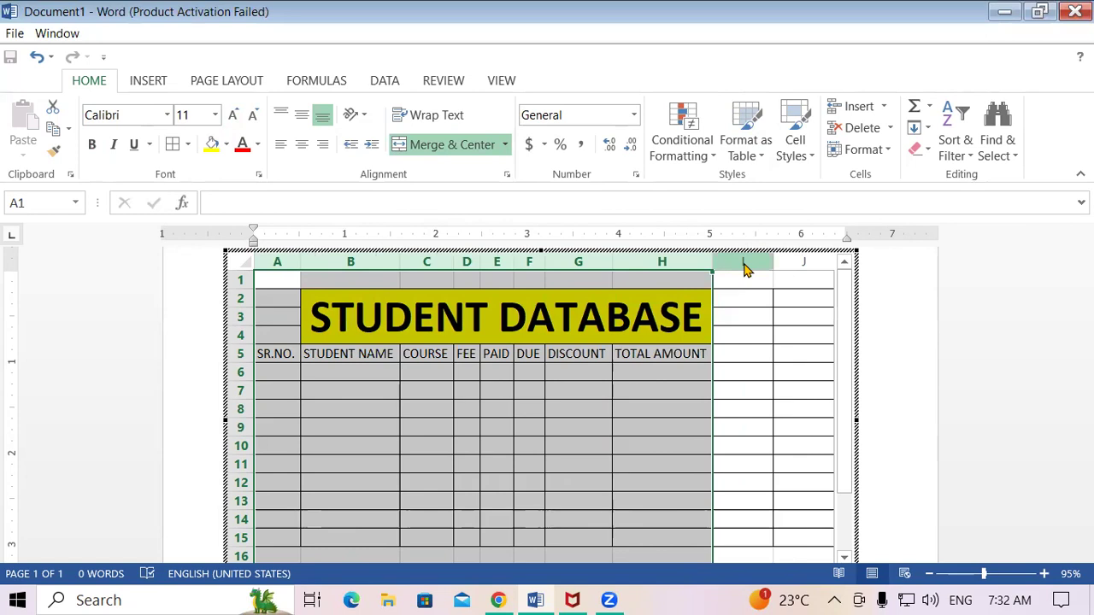
left_click(756, 422)
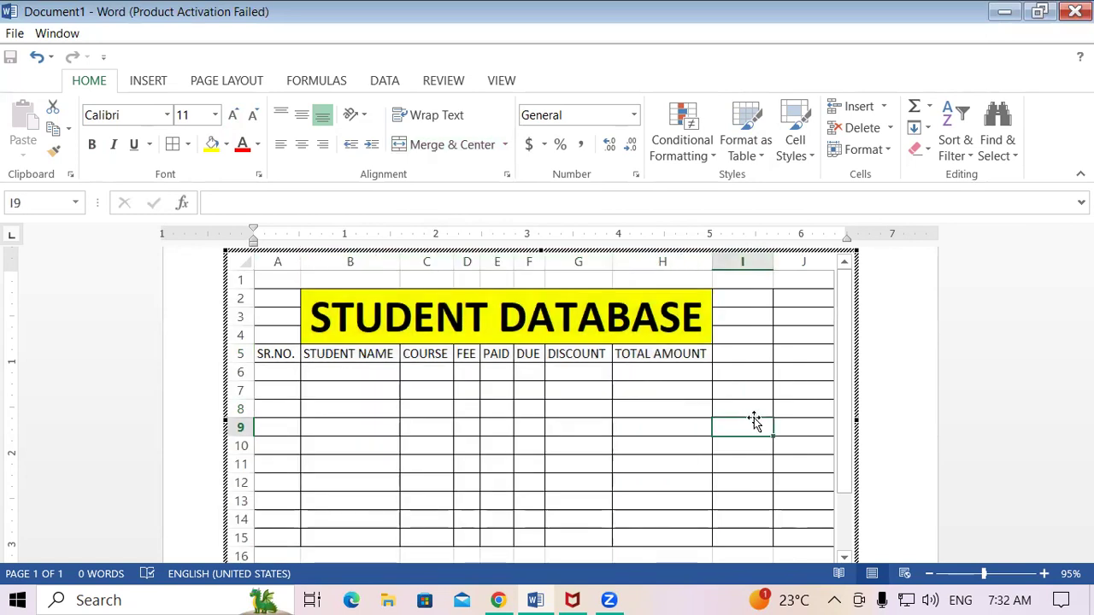
Make the column headings in cells A5 to H5 bold.
left_click_drag(279, 354, 659, 354)
key("ctrl+b")
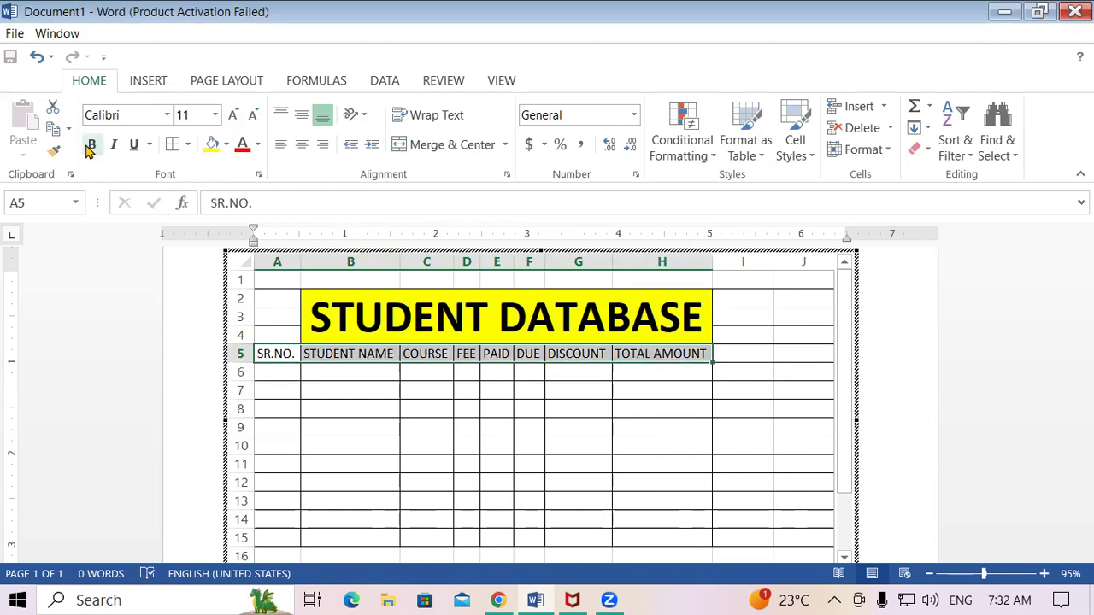
left_click(438, 426)
Enter the serial numbers 1 and 2 in cells A6 and A7.
left_click(275, 377)
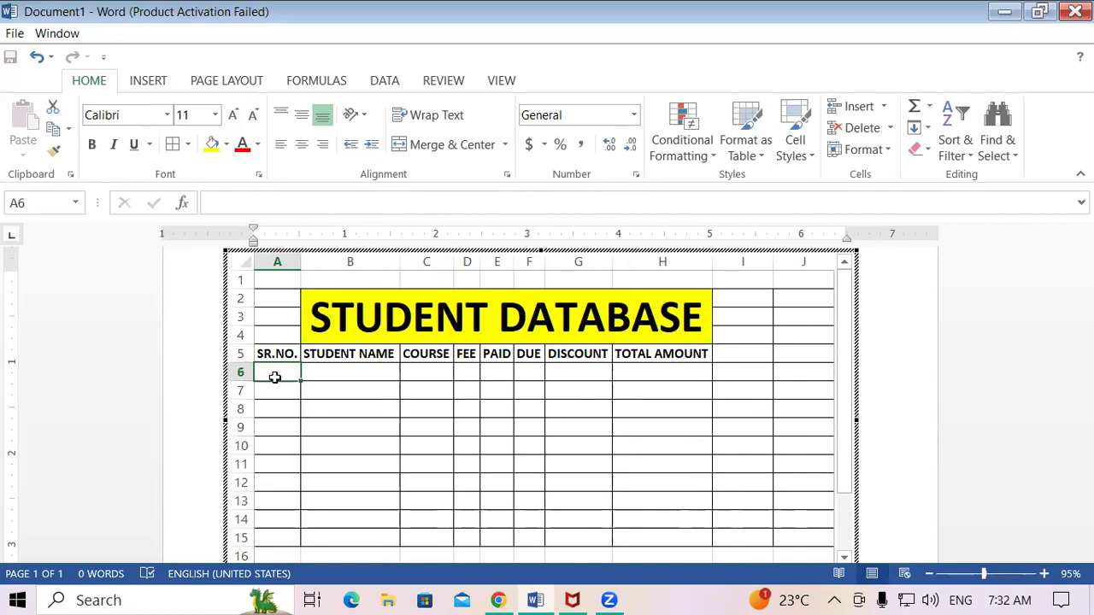
type("1")
left_click(272, 391)
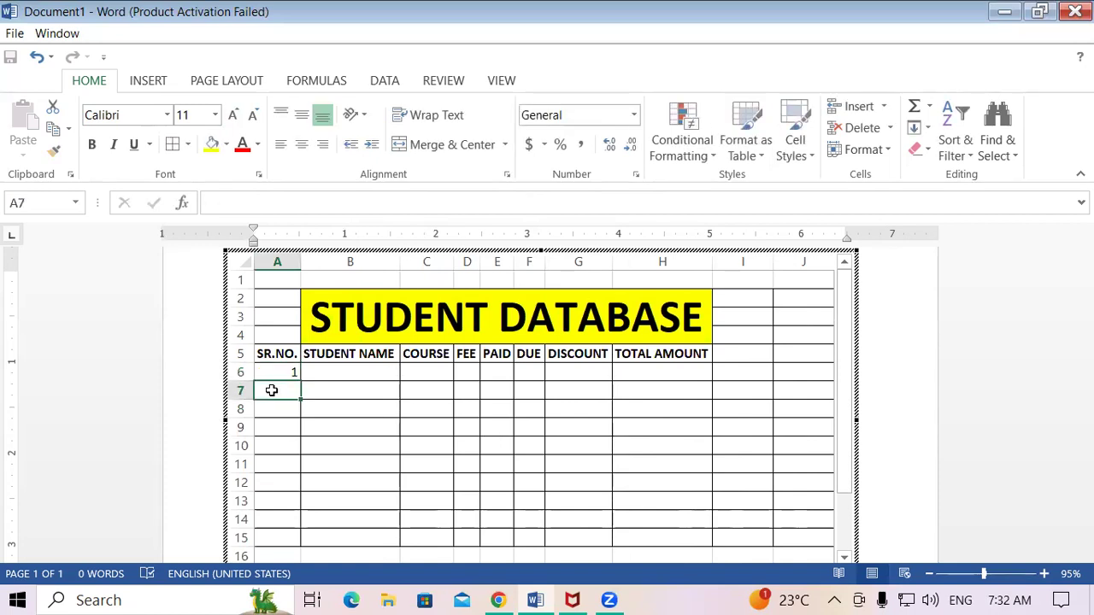
type("2")
left_click(325, 420)
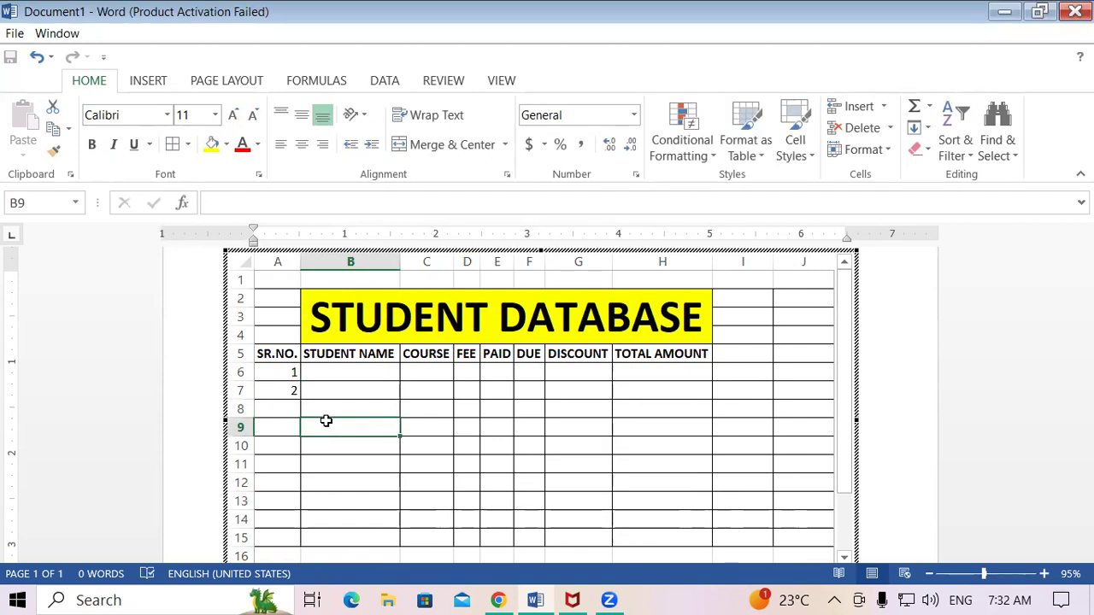
Extend the number series from cells A6 and A7 down to A15.
left_click(283, 379)
left_click_drag(283, 380, 283, 390)
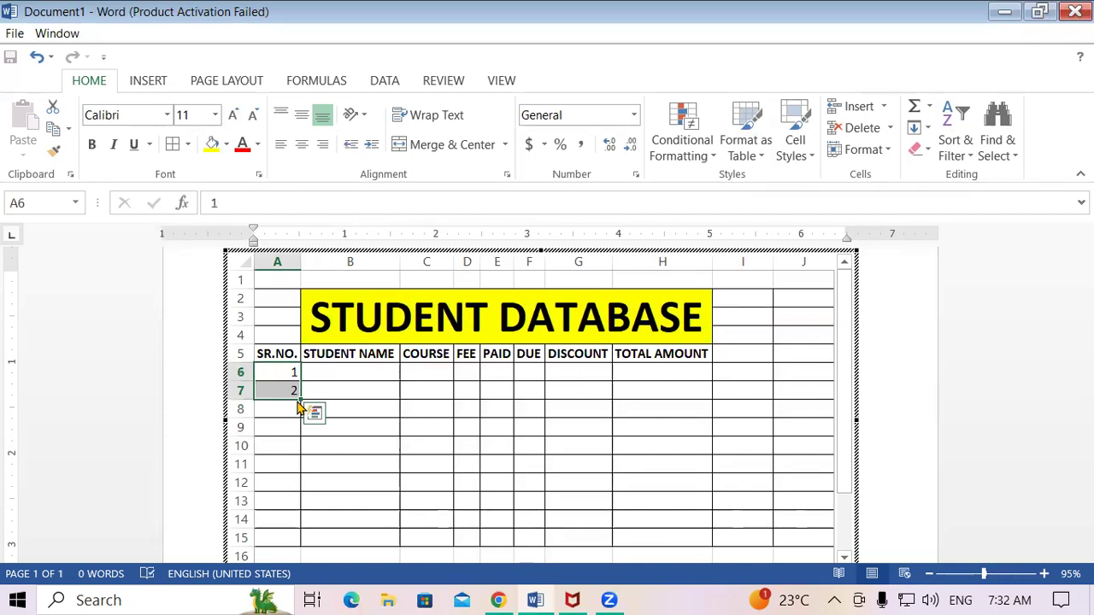
left_click_drag(300, 399, 295, 538)
left_click(500, 477)
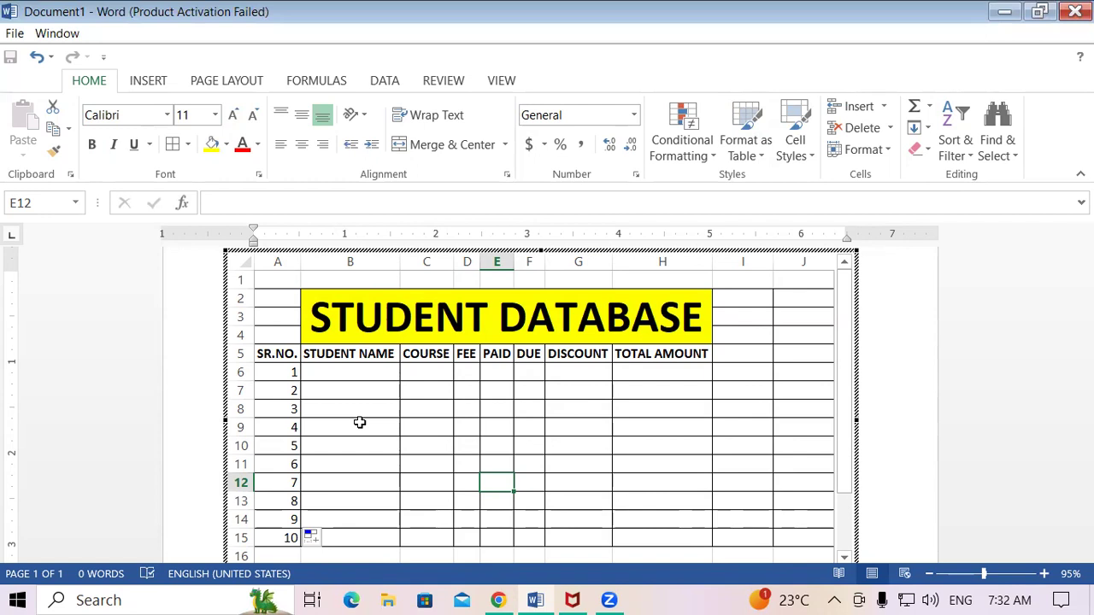
Undo the series fill and the entry of 2 in cell A7.
key("ctrl+z")
key("ctrl+z")
key("ctrl+z")
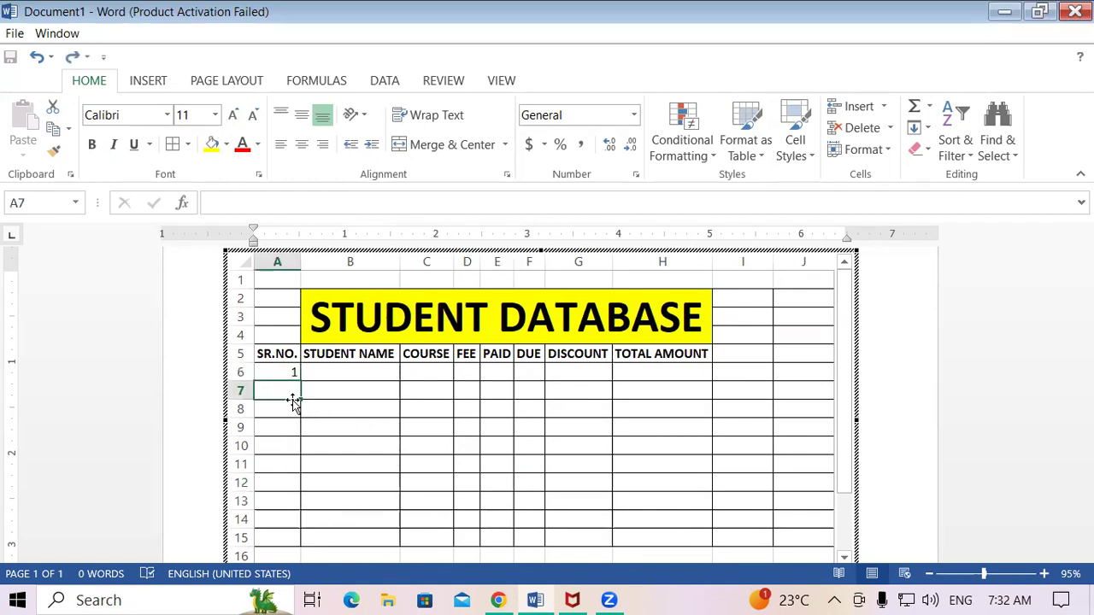
Fill cells A7 to A15 with an increasing series from 2 to 10, starting from cell A6 alone.
key("ctrl+y")
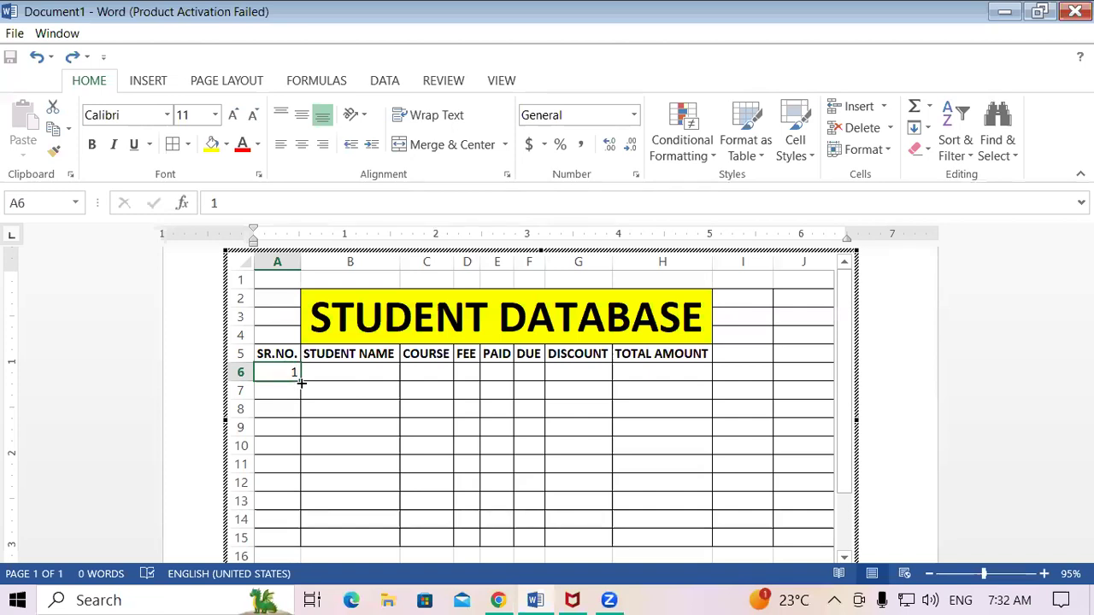
left_click_drag(301, 383, 295, 540)
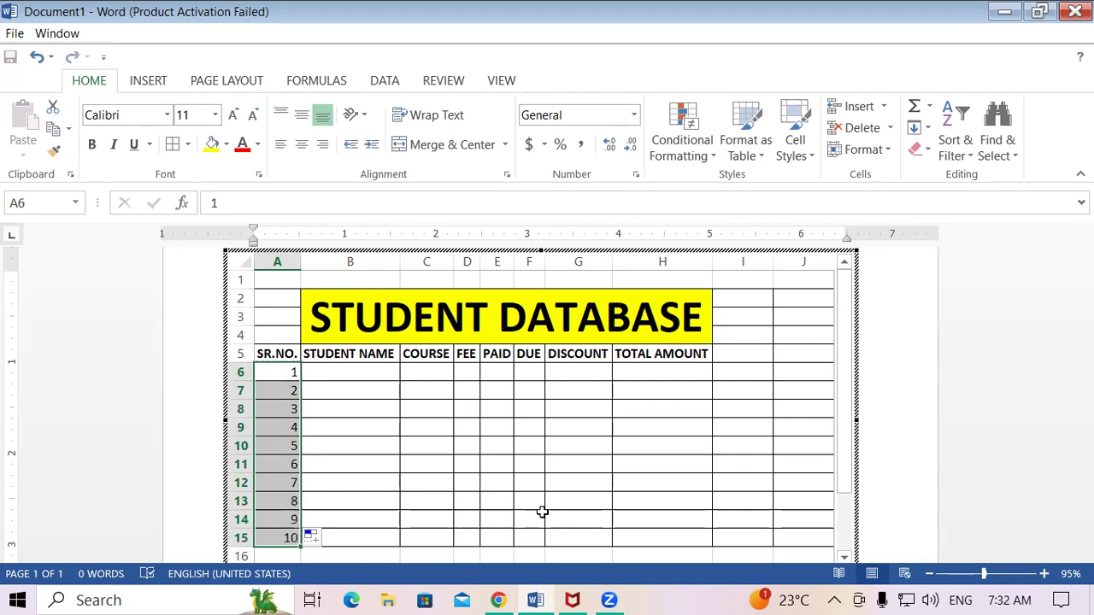
left_click(542, 505)
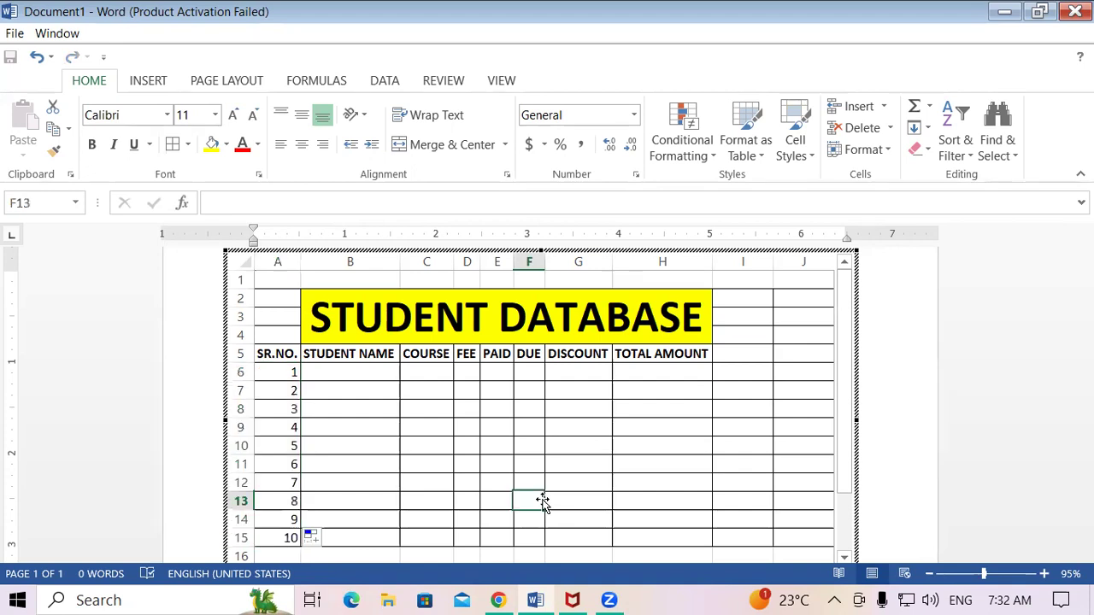
Enter 2 and 4 in cells B6 and B7 and extend them as an even-number series down to B15.
left_click(331, 377)
type("2")
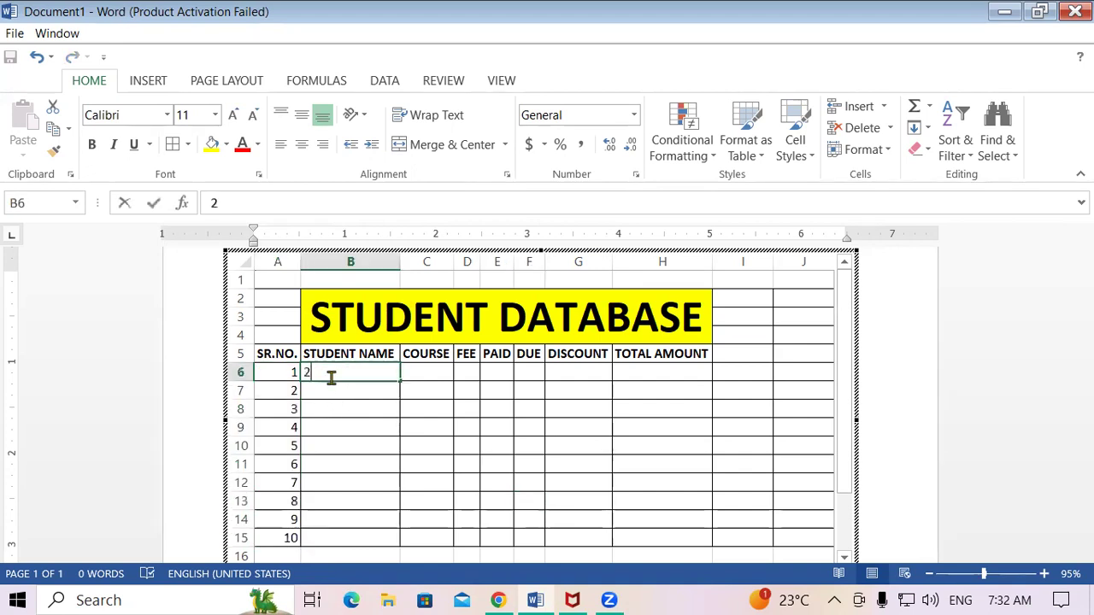
key("Return")
type("4")
left_click_drag(391, 368, 389, 389)
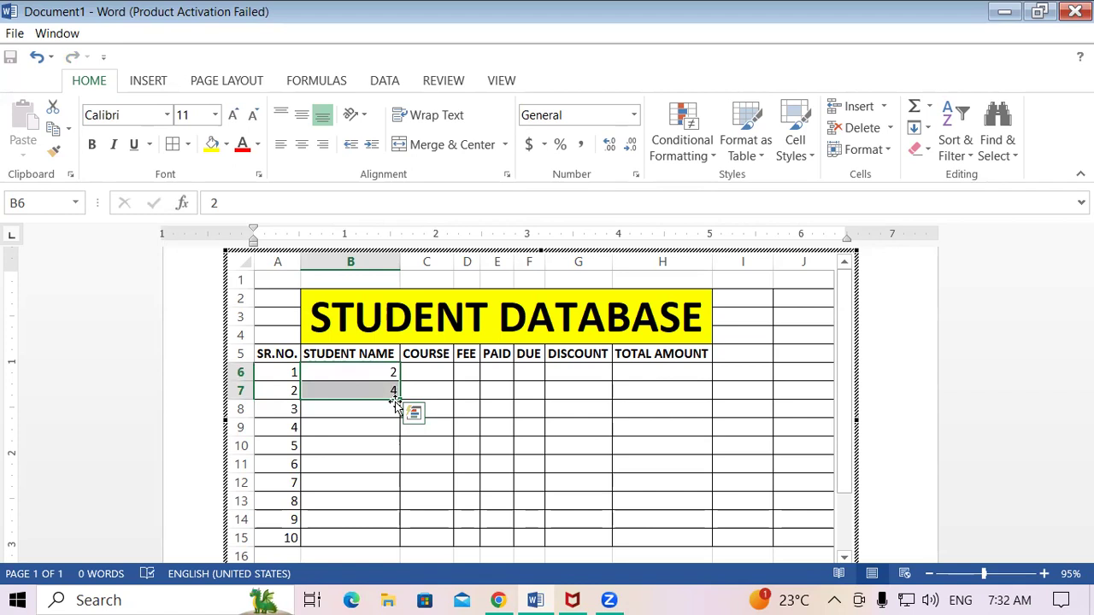
left_click_drag(396, 400, 390, 537)
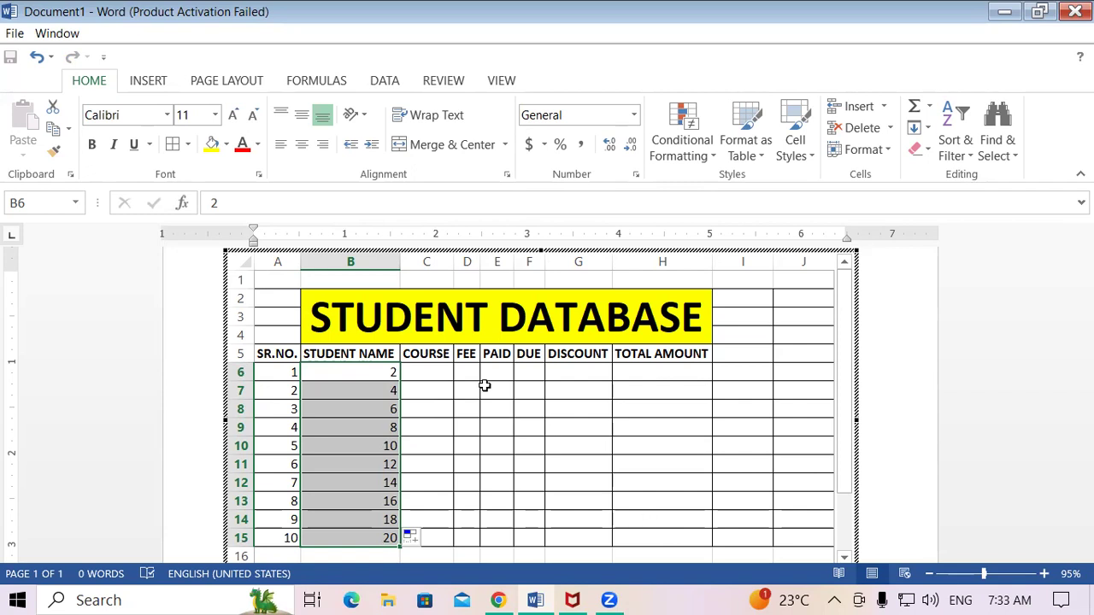
Enter 1 and 3 in cells C6 and C7 and extend them as an odd-number series down to C15.
left_click(422, 375)
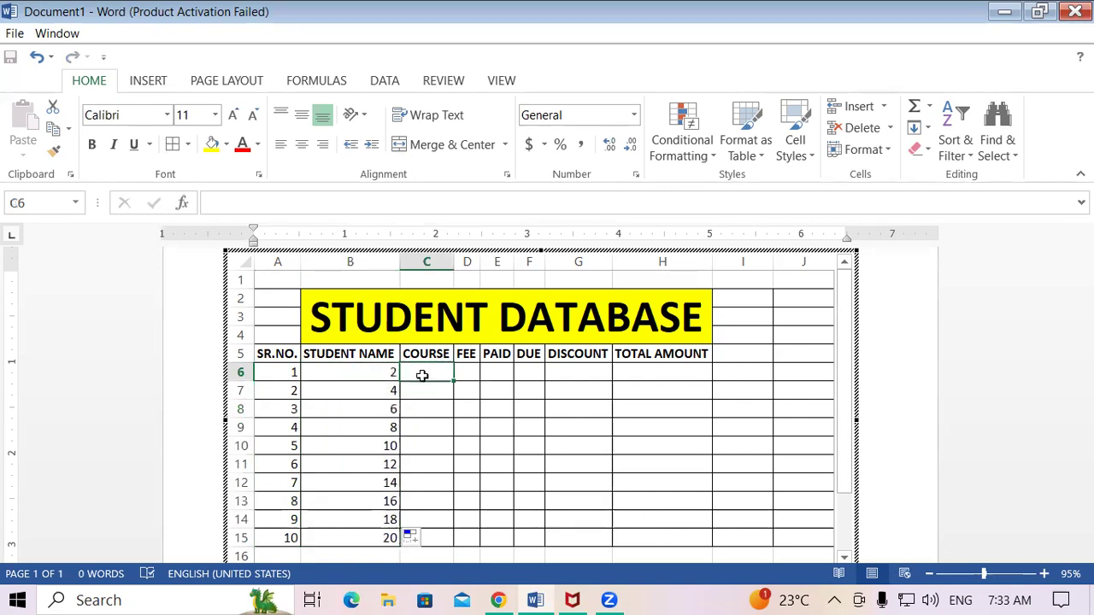
type("1")
key("Return")
type("3")
left_click(510, 425)
left_click_drag(444, 373, 453, 545)
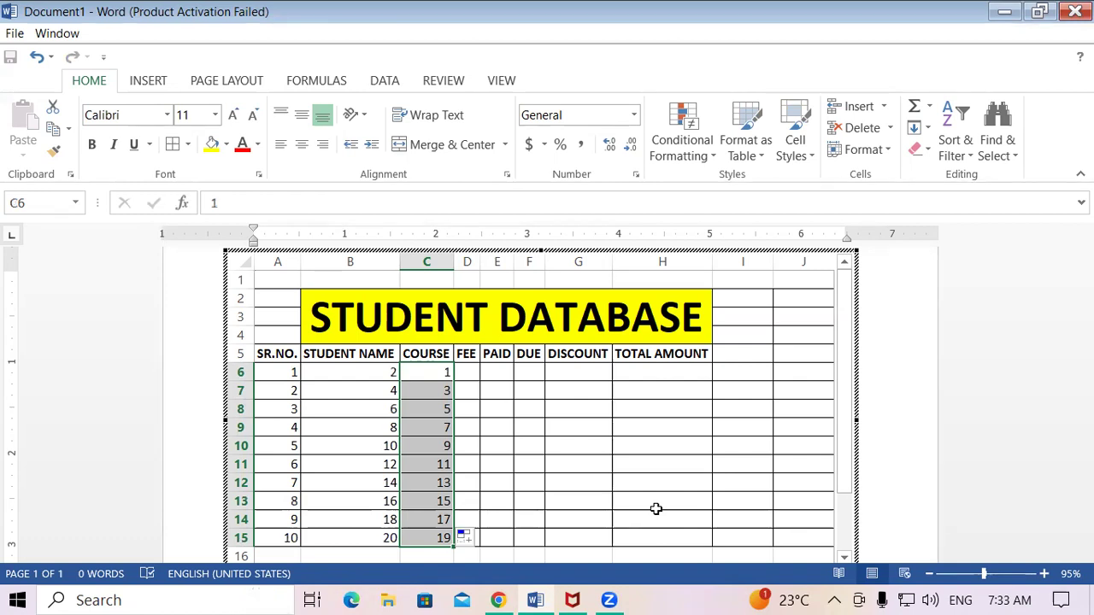
Undo the number series and trial entries in the STUDENT NAME and COURSE columns.
key("ctrl+z")
key("ctrl+z")
key("ctrl+z")
key("ctrl+z")
left_click(403, 449)
Enter the first four students' names in capitals in cells B6 to B9 of the STUDENT NAME column.
left_click(328, 369)
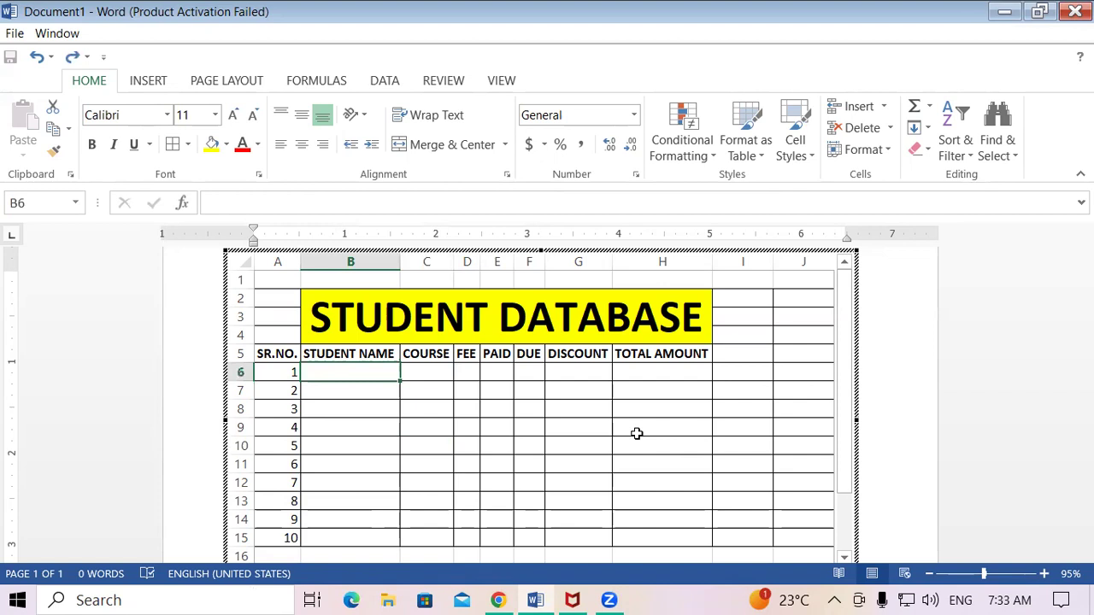
type("RAKESH")
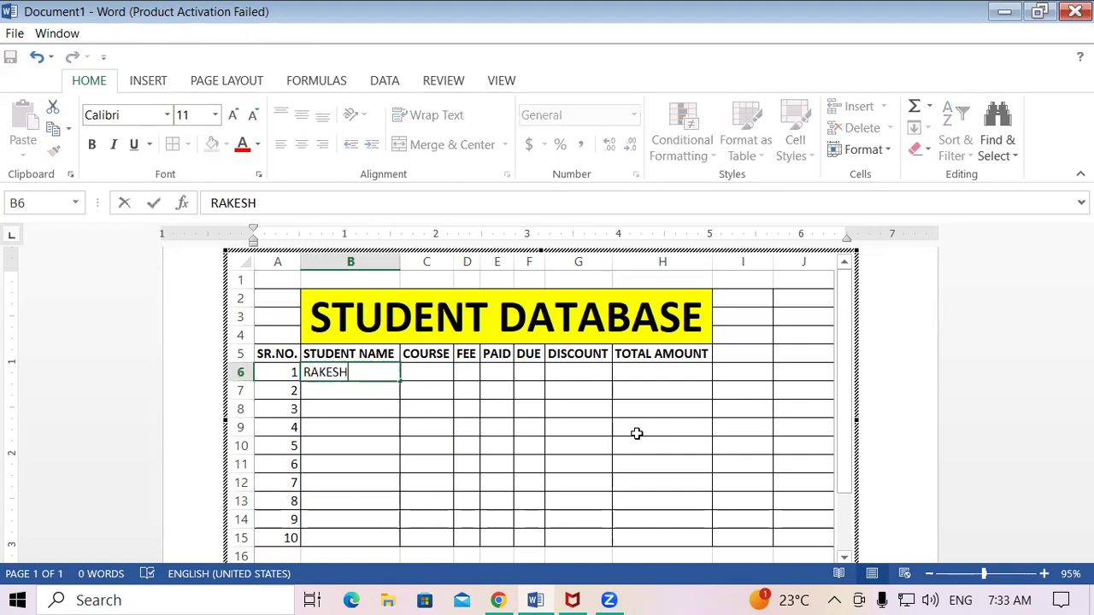
key("Return")
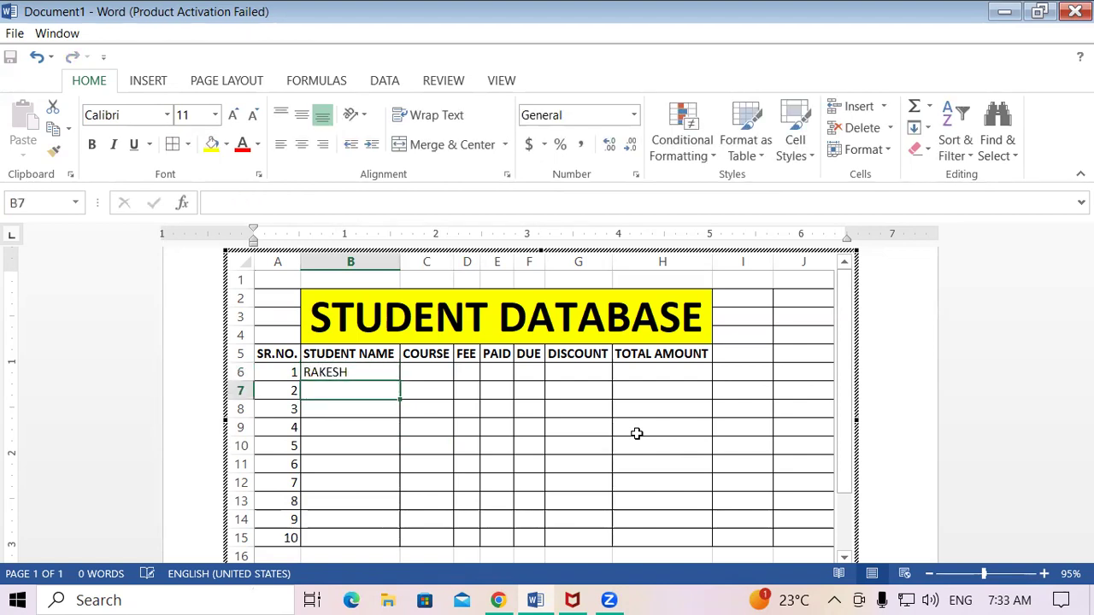
type("RAJESH")
key("Return")
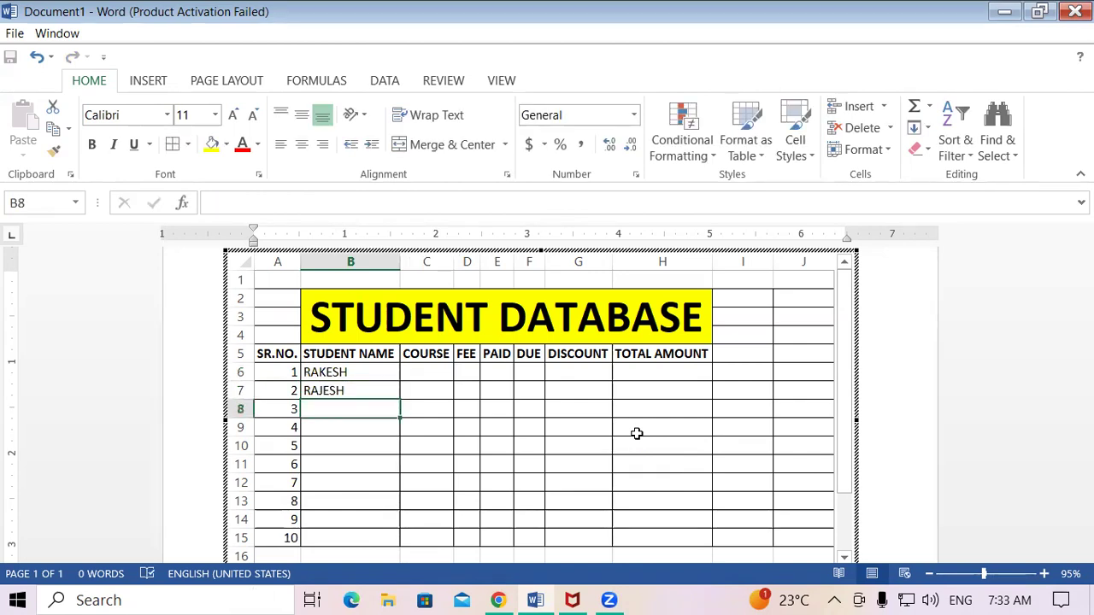
type("GAGAN")
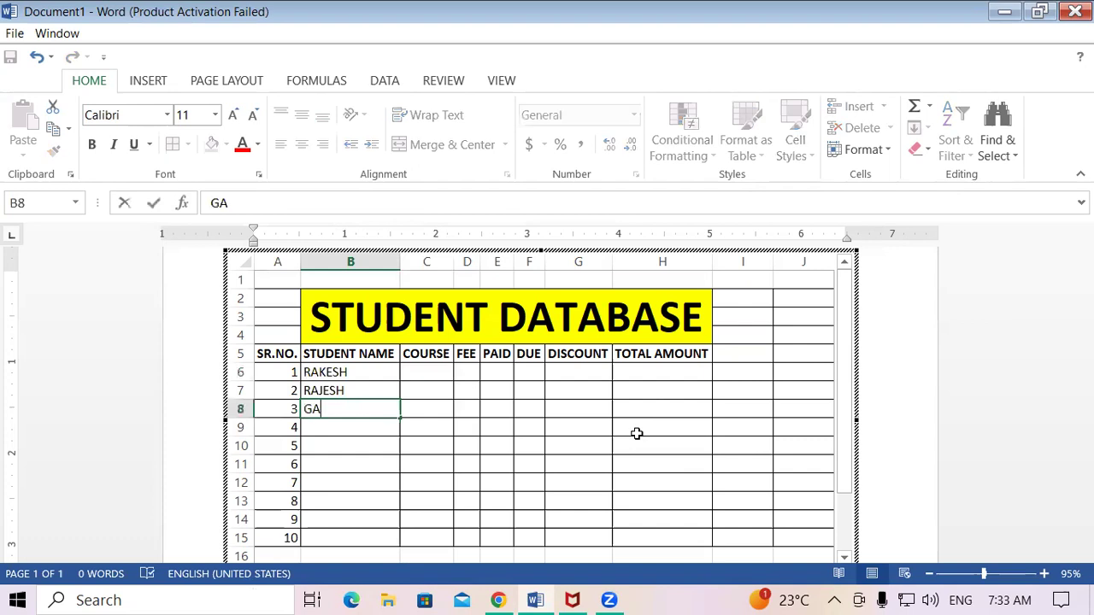
key("Return")
type("NIKESH")
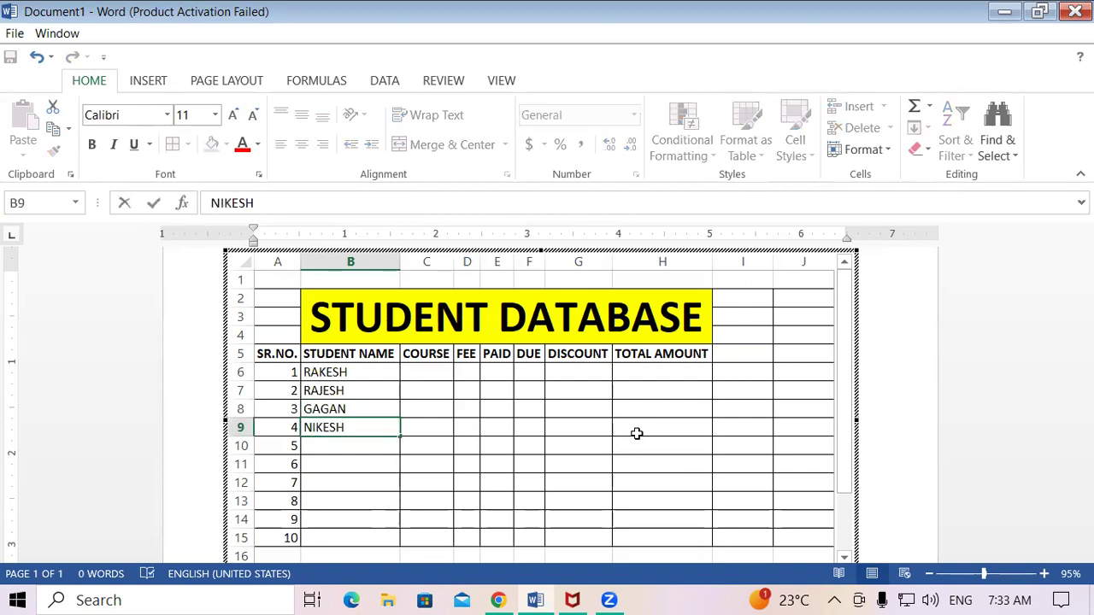
key("Left")
type("JAKIR")
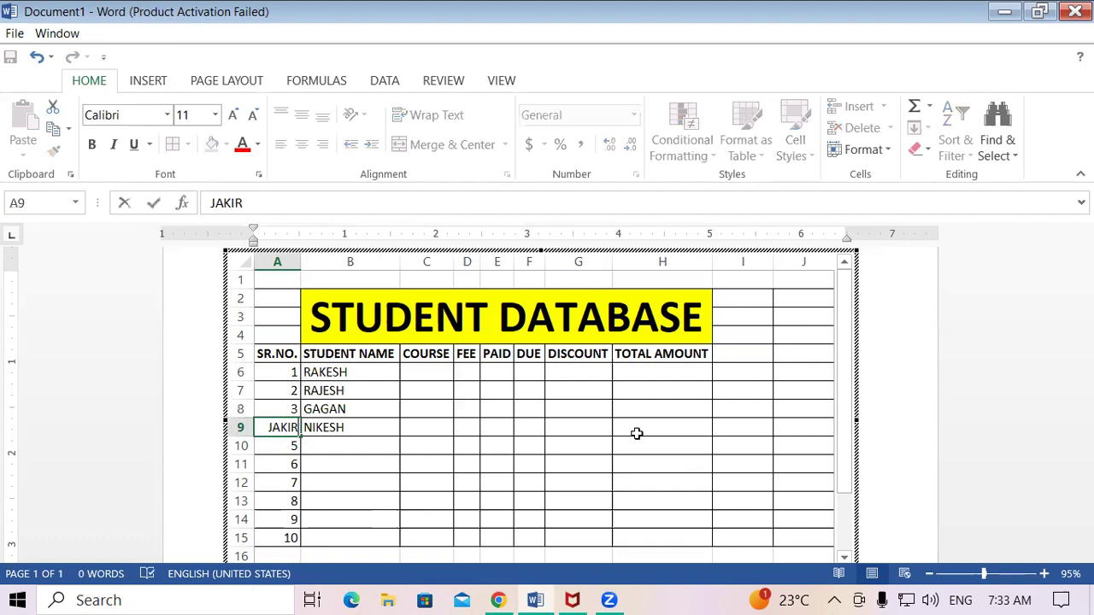
key("Return")
type("ROHIT")
key("Return")
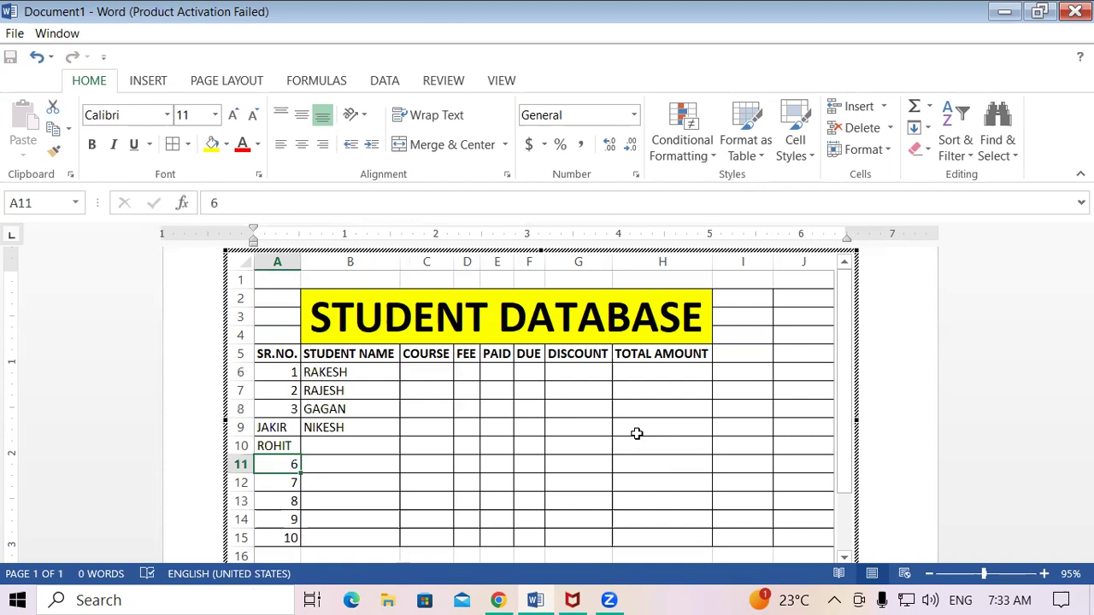
key("ctrl+z")
key("ctrl+z")
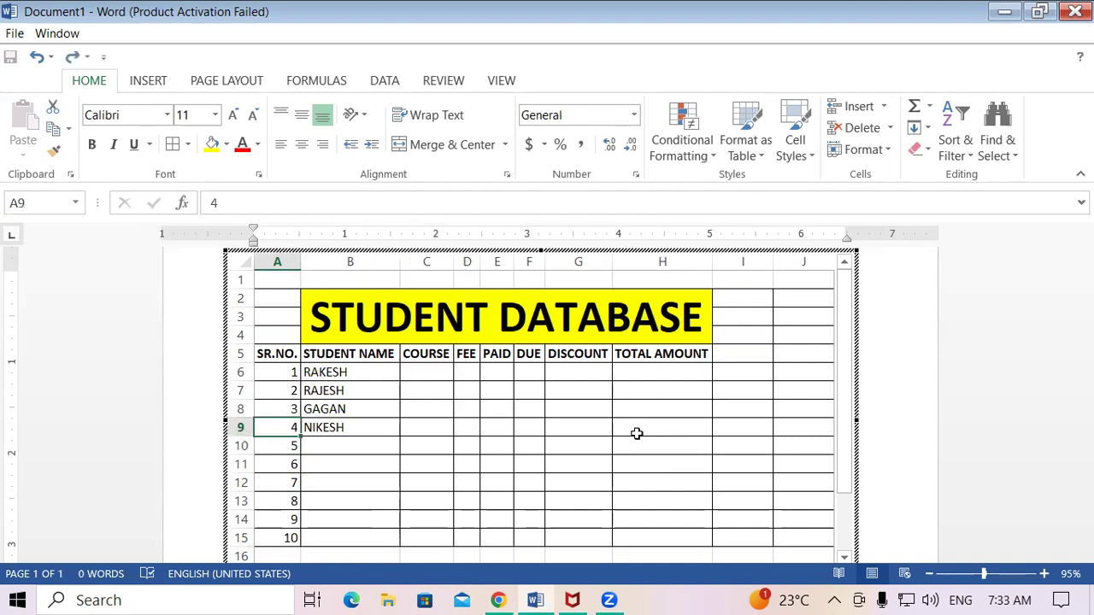
Enter the names of students 5 to 7 in capitals in cells B10 to B12.
left_click(363, 448)
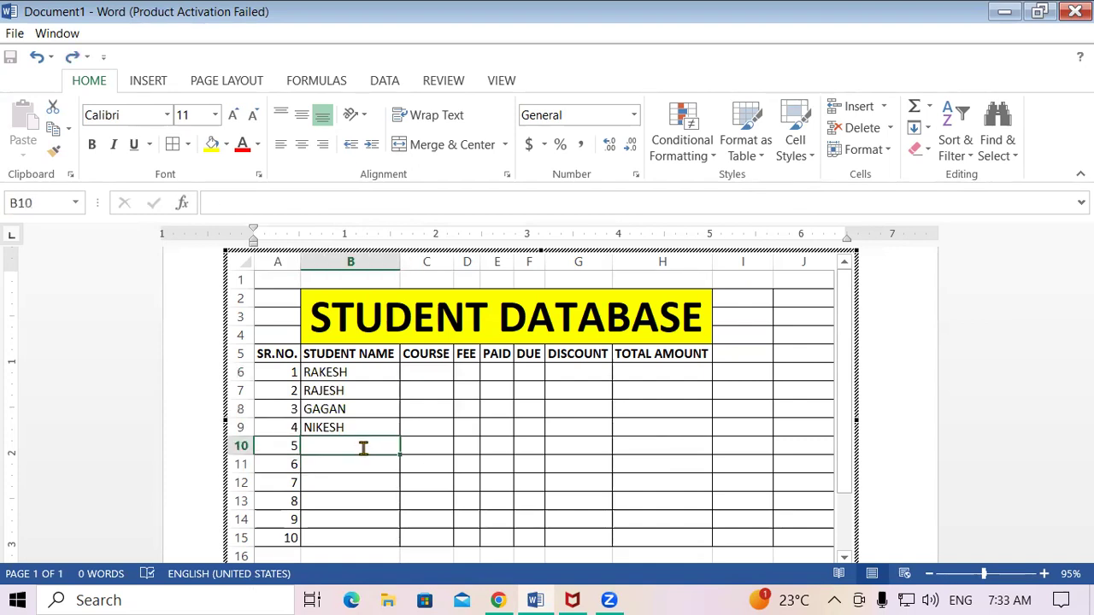
type("KISHAN")
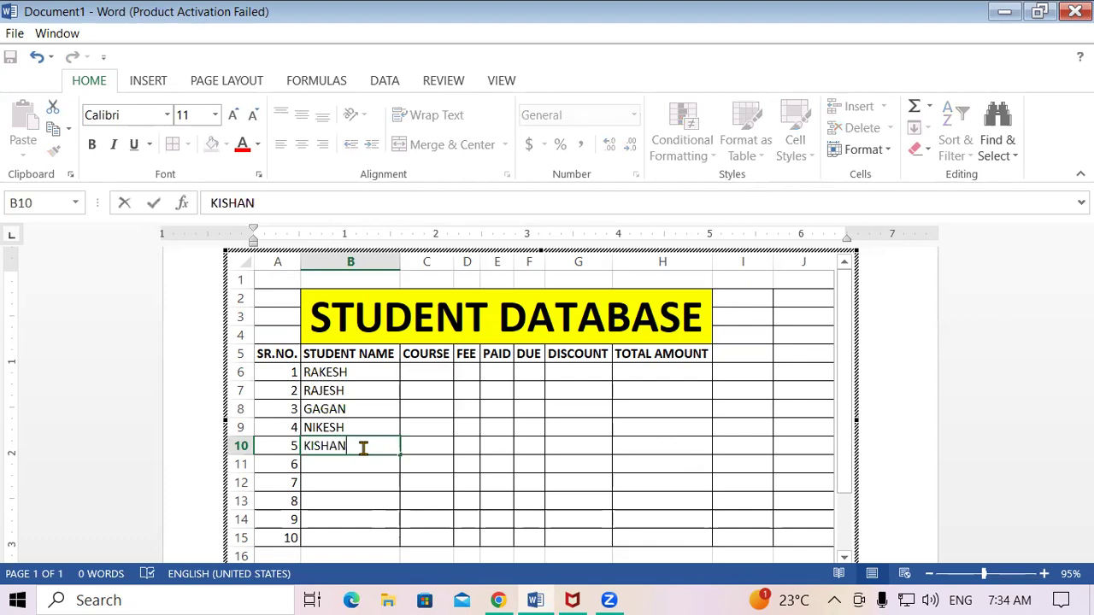
key("Return")
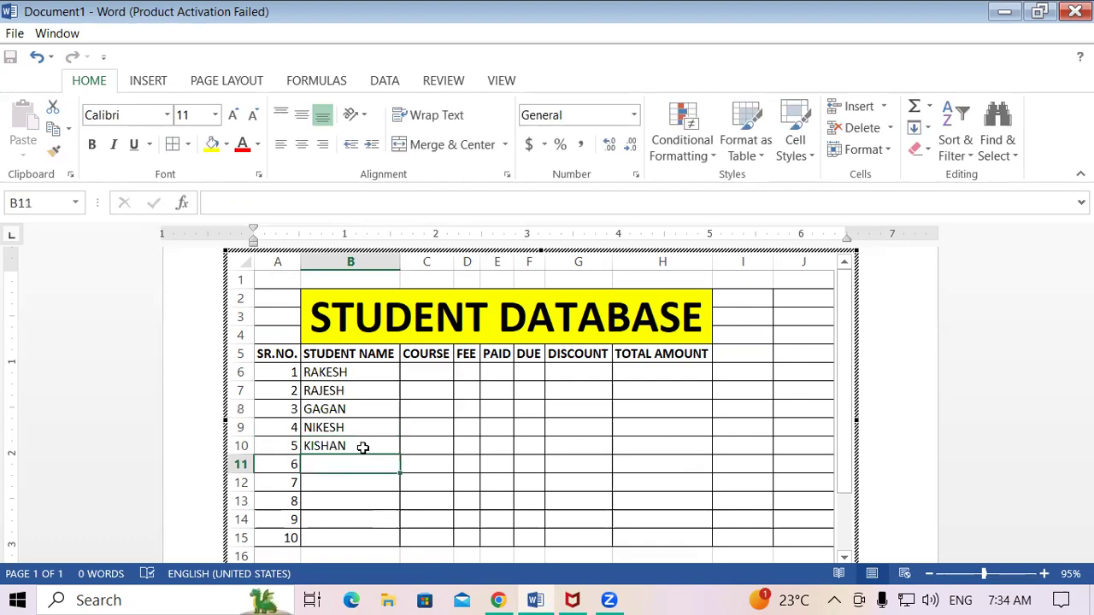
type("MANISH")
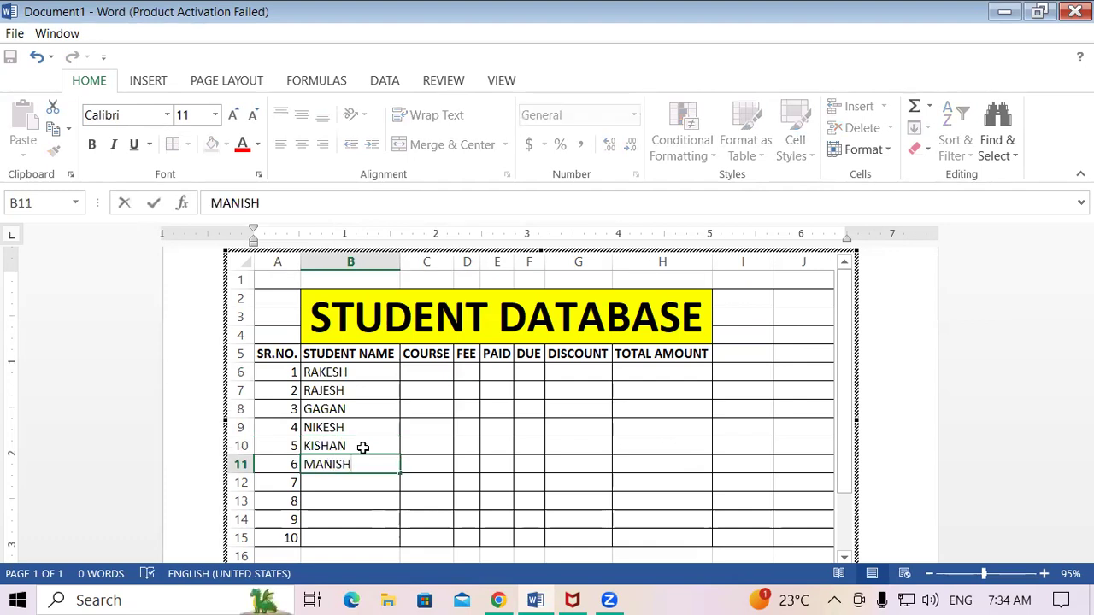
key("Return")
type("KAMAL")
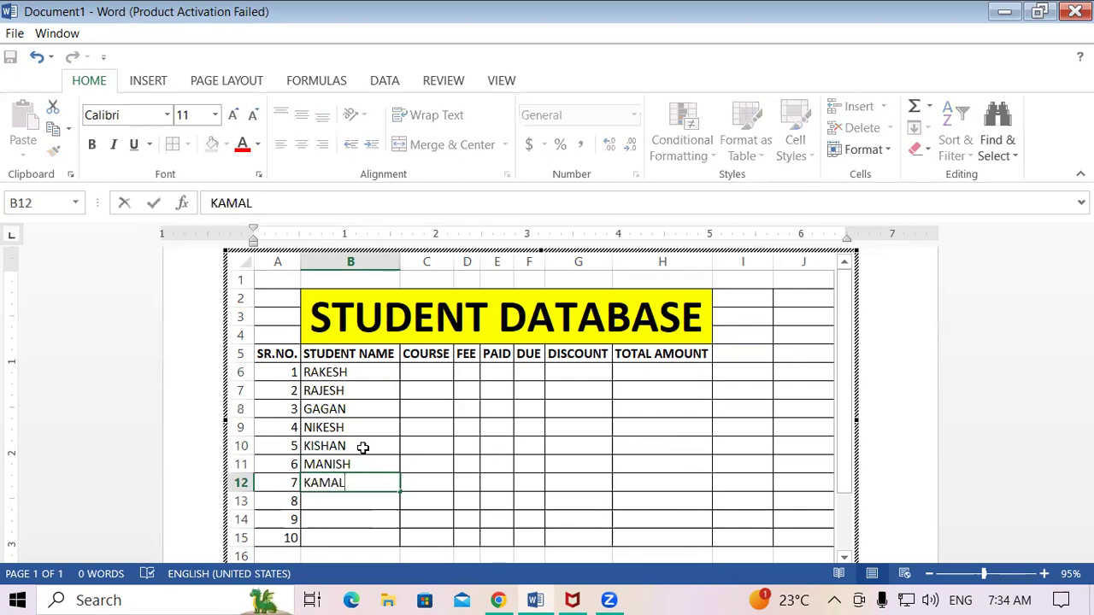
key("Return")
Enter the names of students 8 to 10 in capitals in cells B13 to B15.
type("P")
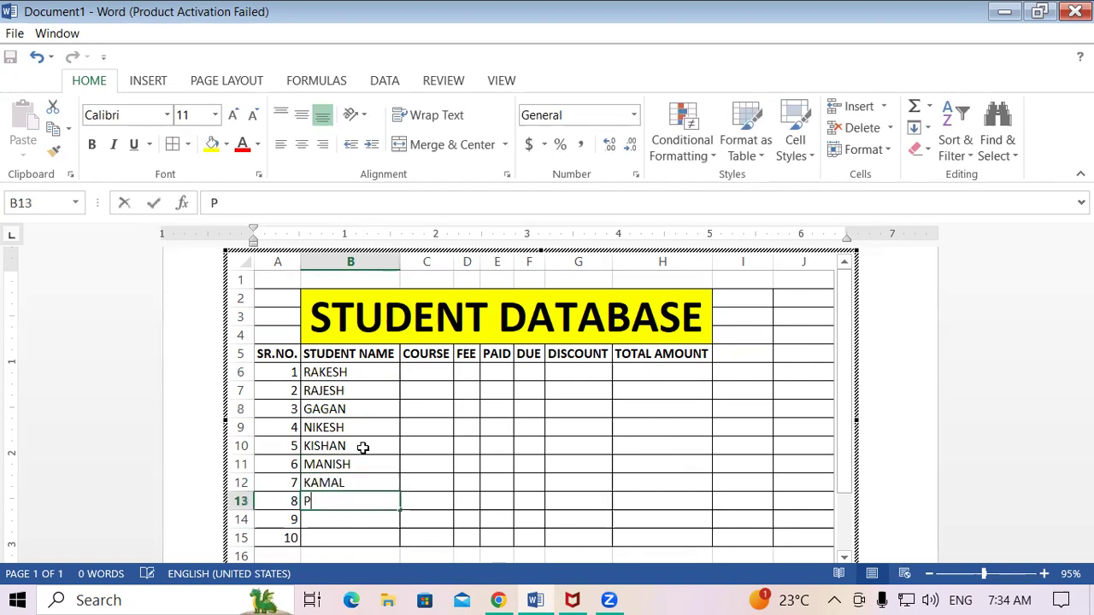
type("RASHANT")
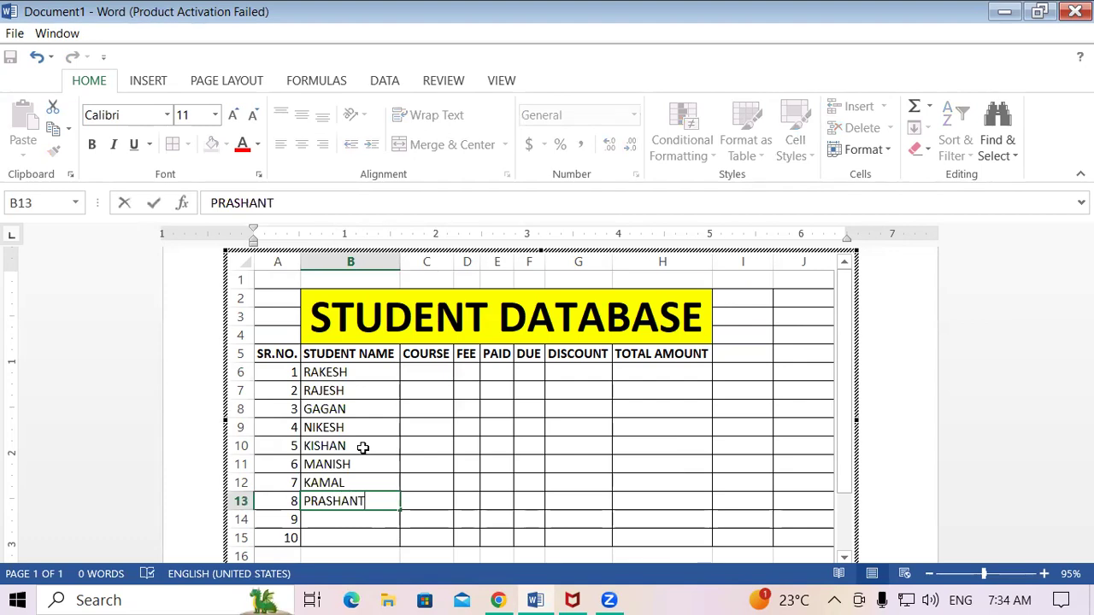
key("Return")
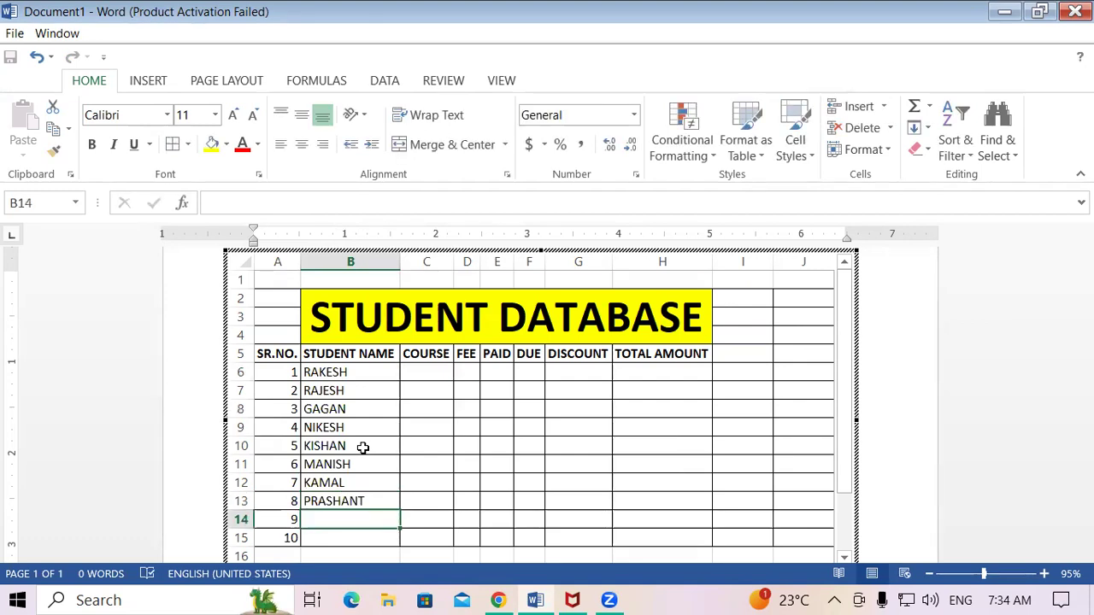
type("REYAJ")
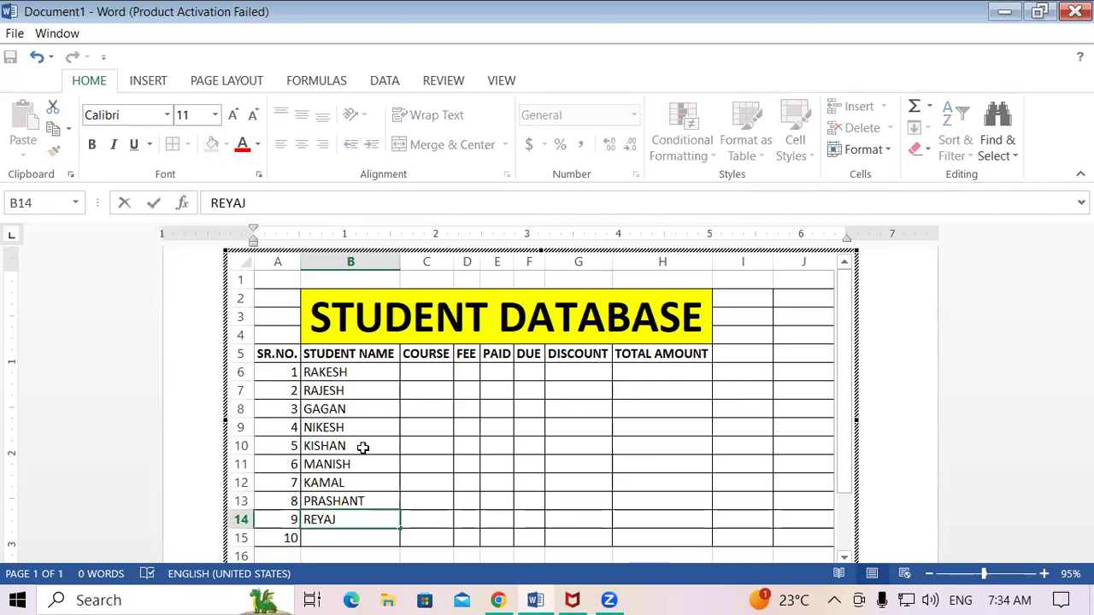
key("Return")
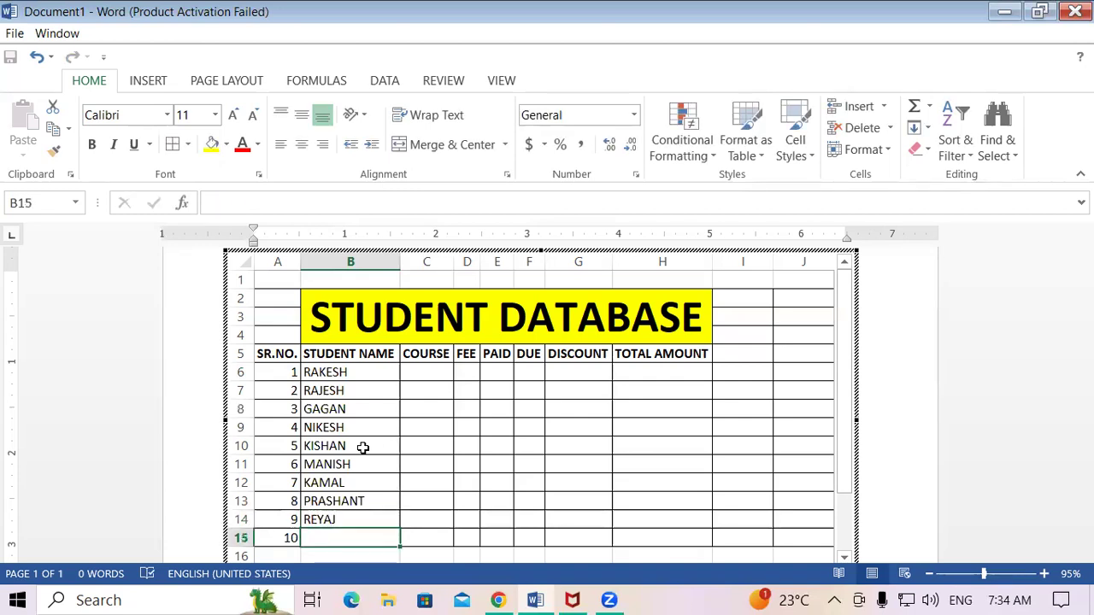
type("R")
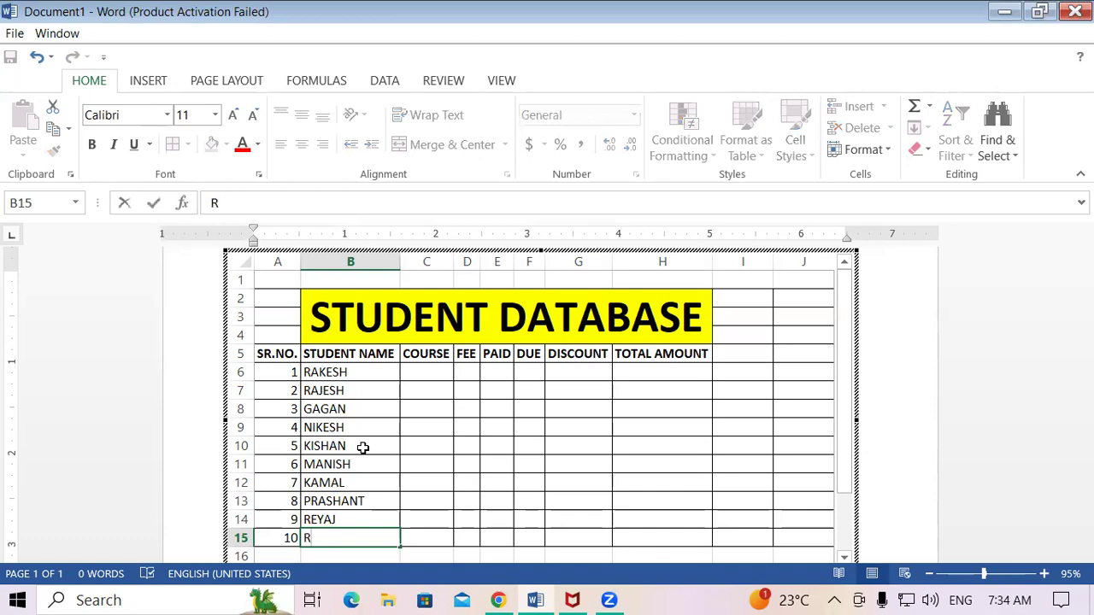
type("AJU")
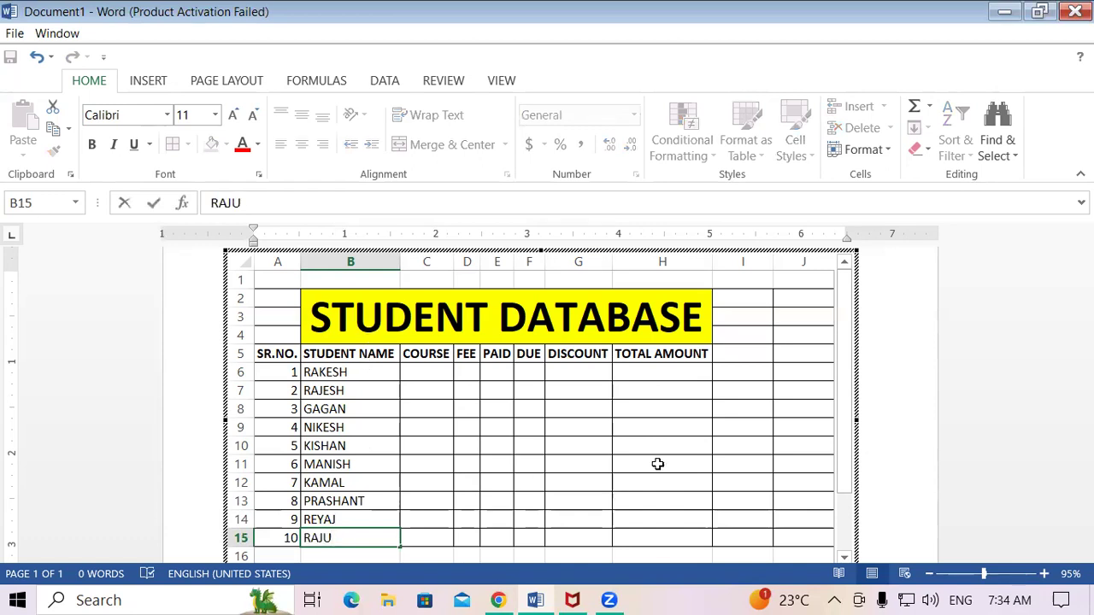
left_click(551, 424)
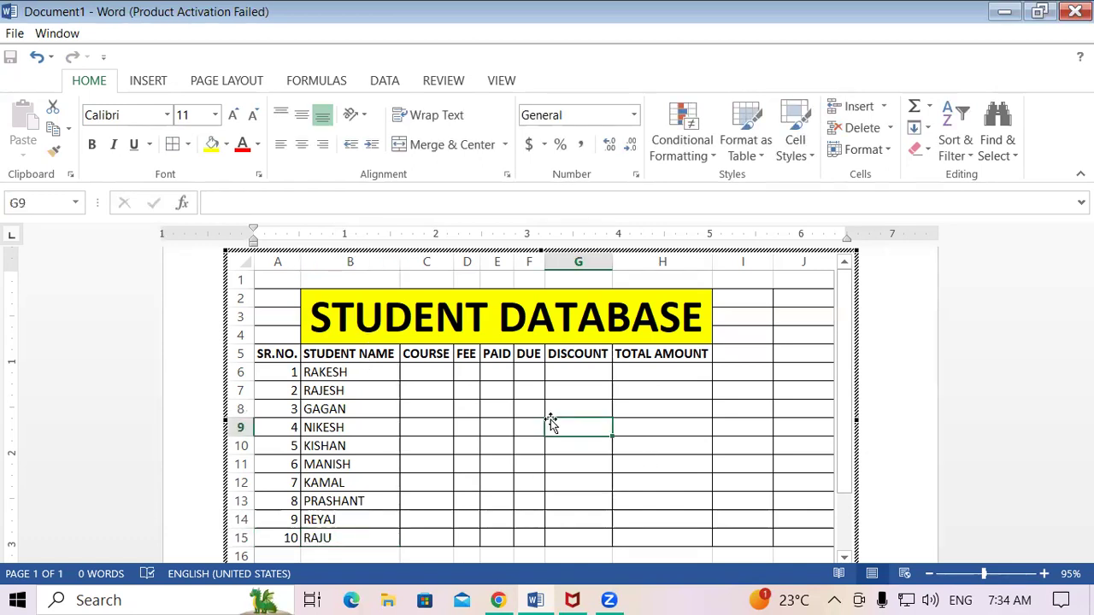
Go through the column headings in row 5 one by one, from SR.NO. to TOTAL AMOUNT.
left_click(291, 355)
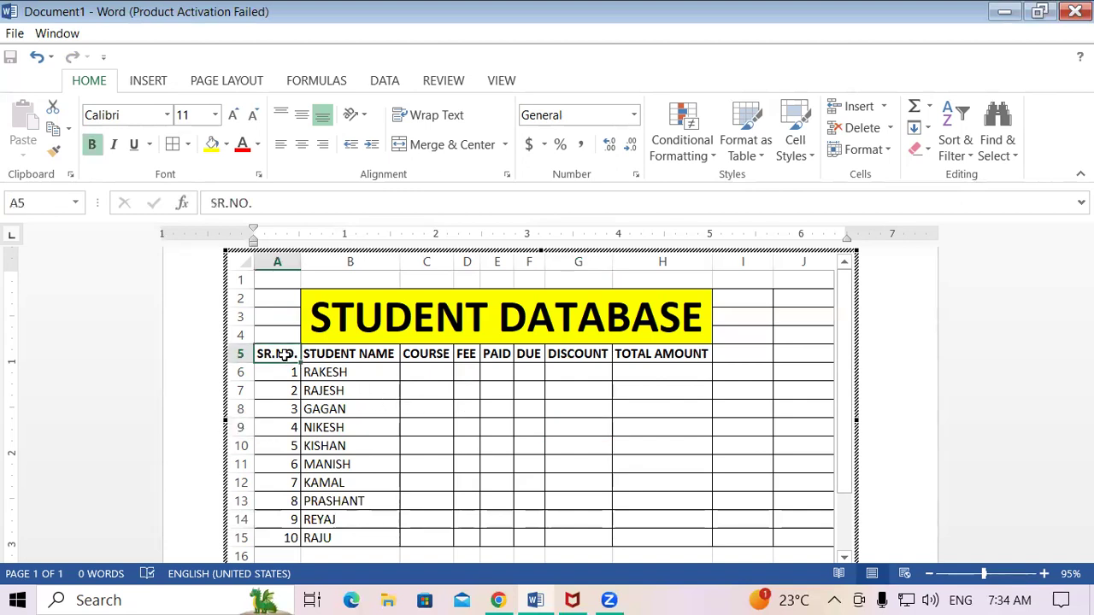
left_click(346, 354)
left_click(441, 354)
left_click(472, 357)
left_click(483, 357)
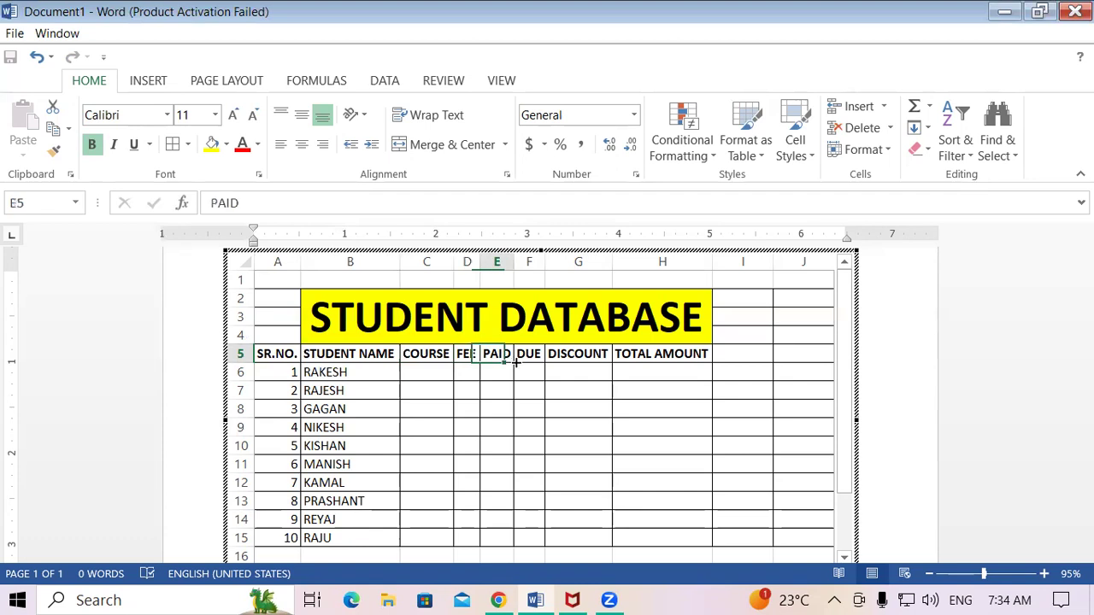
left_click(528, 360)
left_click(596, 359)
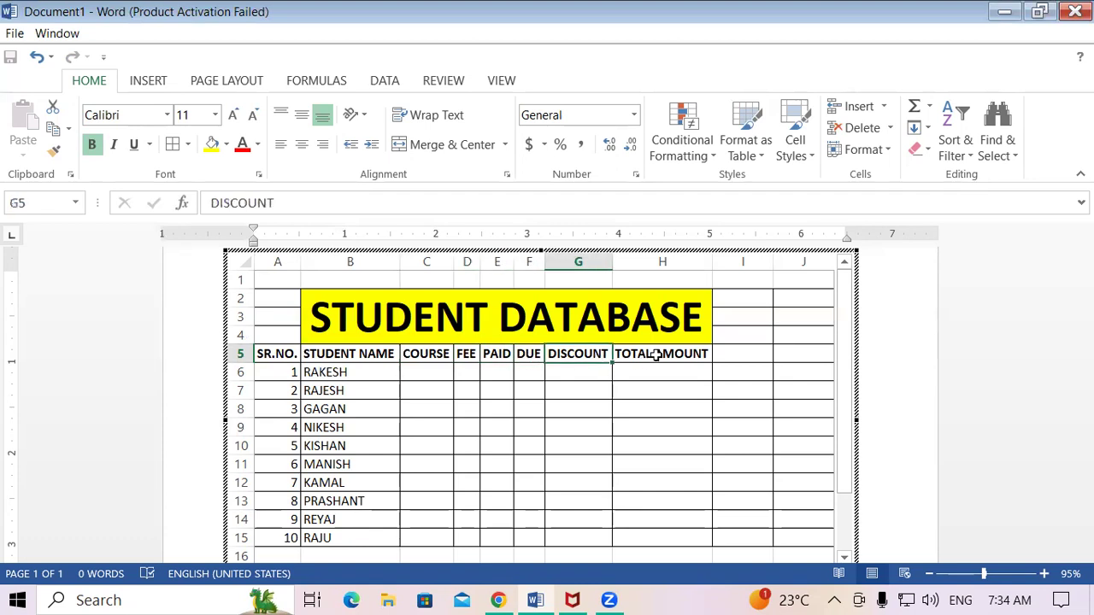
left_click(657, 355)
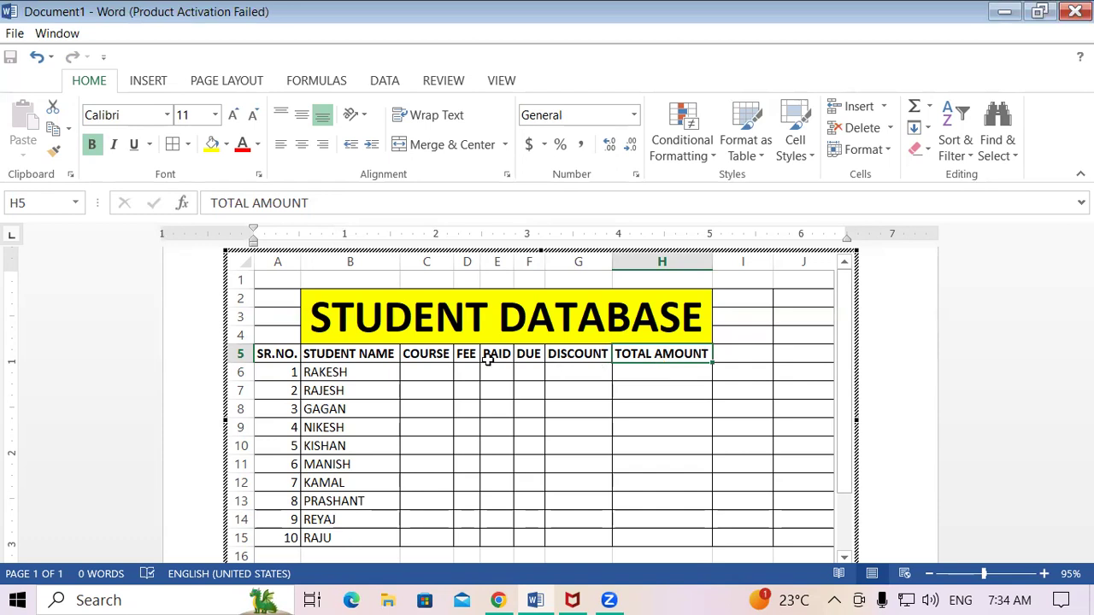
Enter the courses DFA, CCC, ADCA and ADFA for the first four students in cells C6 to C9.
left_click(416, 372)
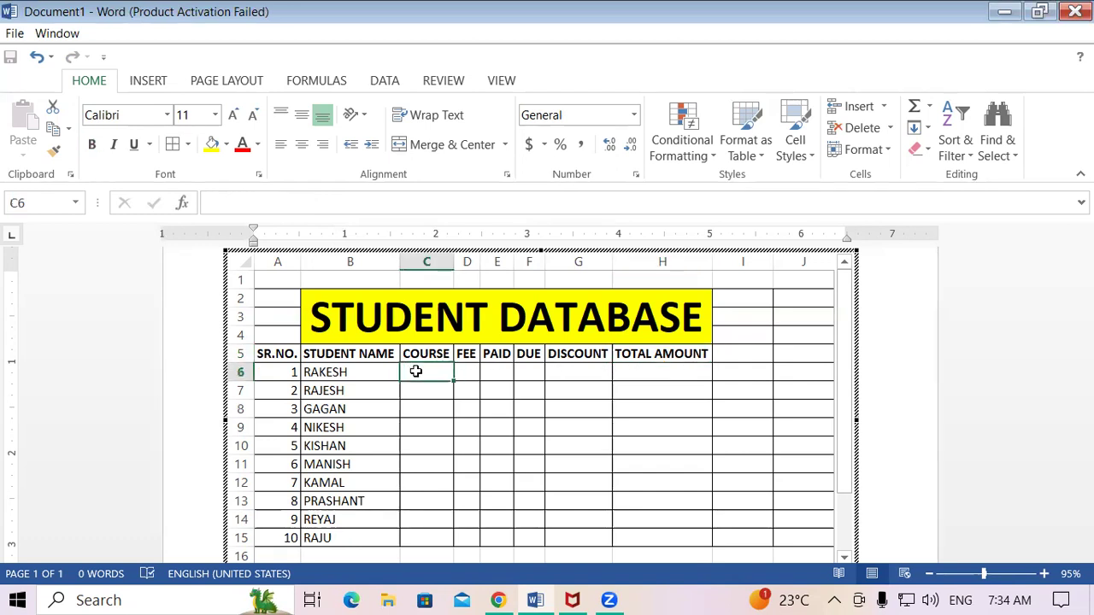
type("DFA")
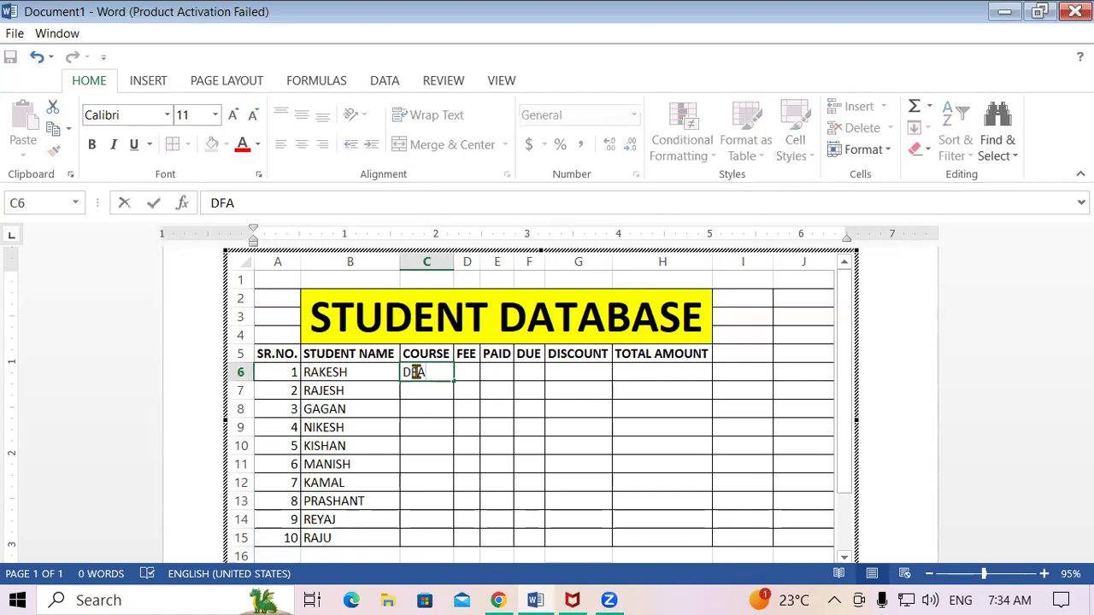
key("Return")
type("CCC")
key("Return")
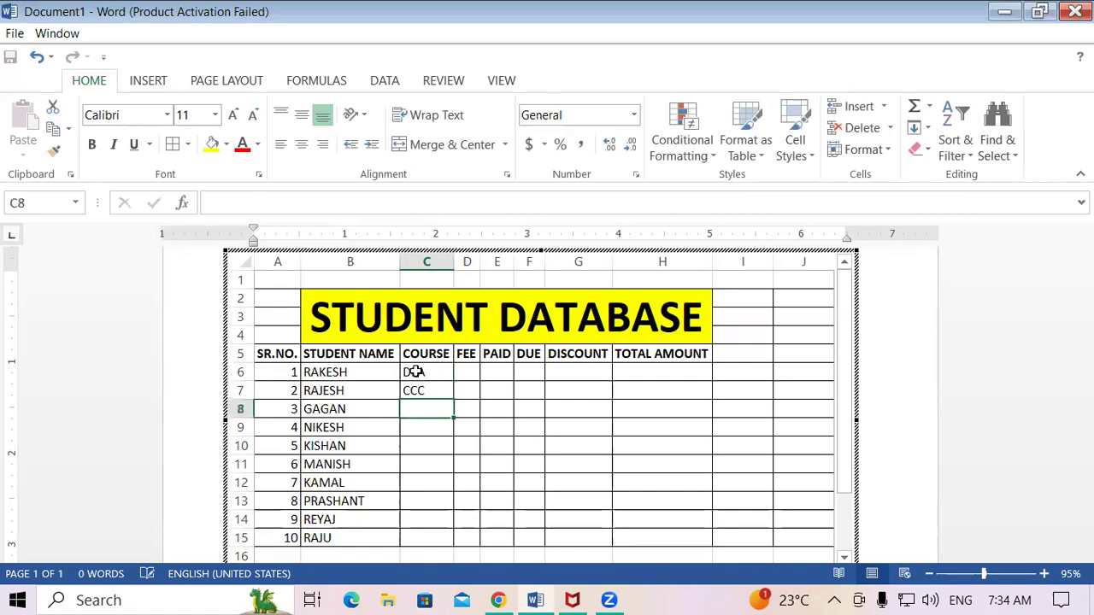
type("ADCA")
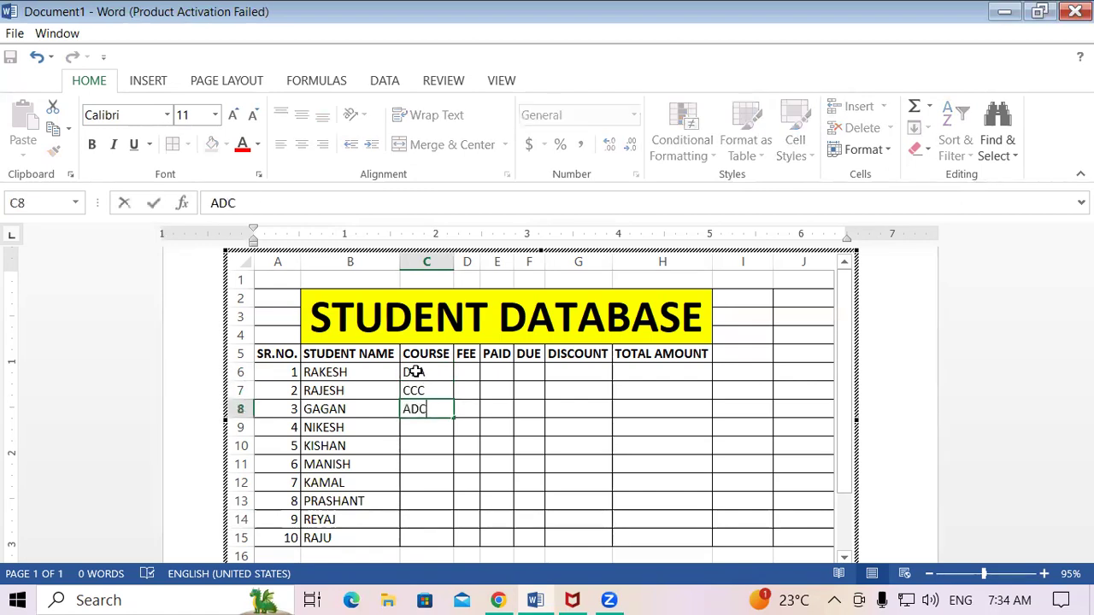
key("Return")
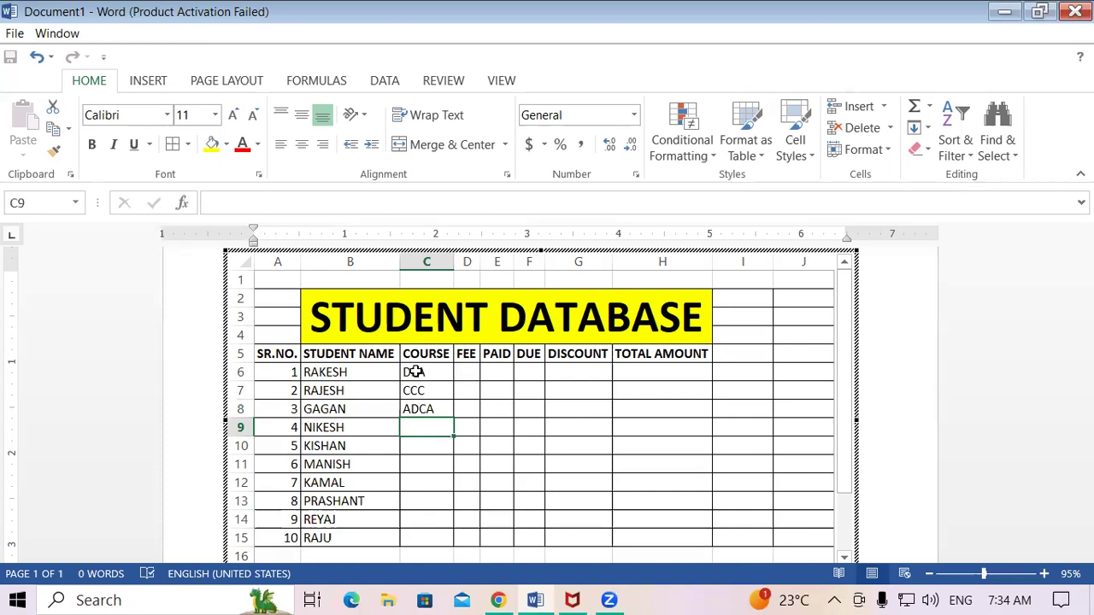
type("ADFA")
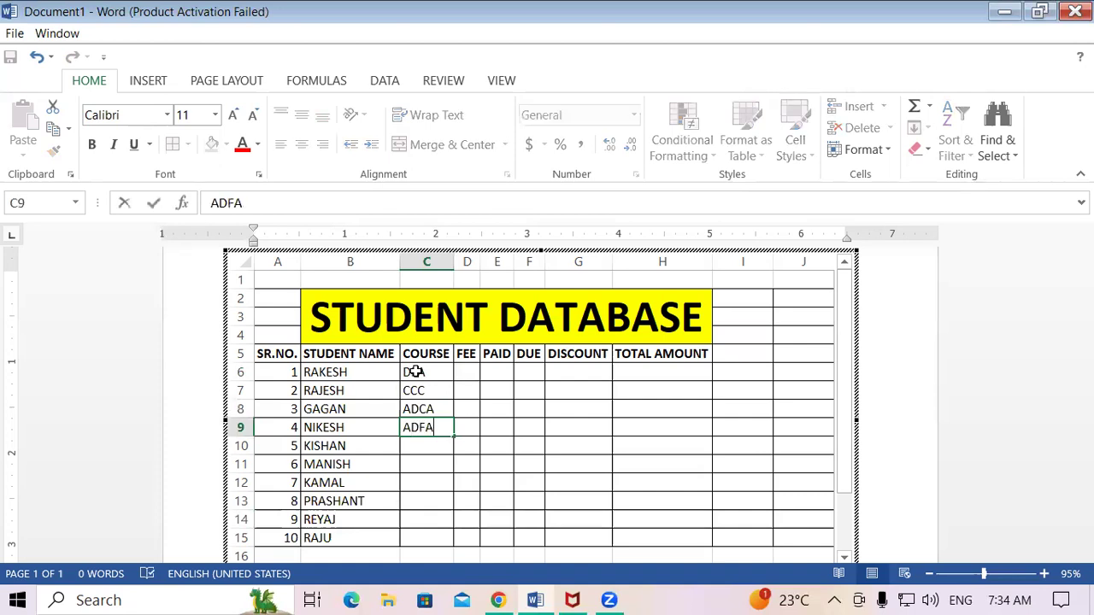
key("Return")
Enter the courses OM, TALLY and BUSY for students 5 to 7 in cells C10 to C12.
type("OM")
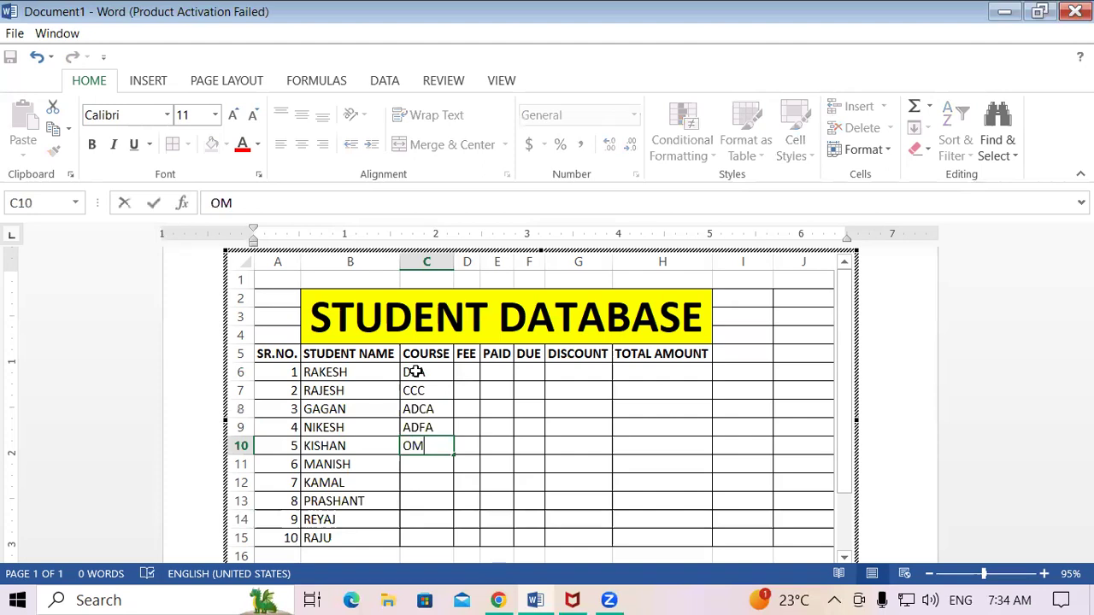
key("Return")
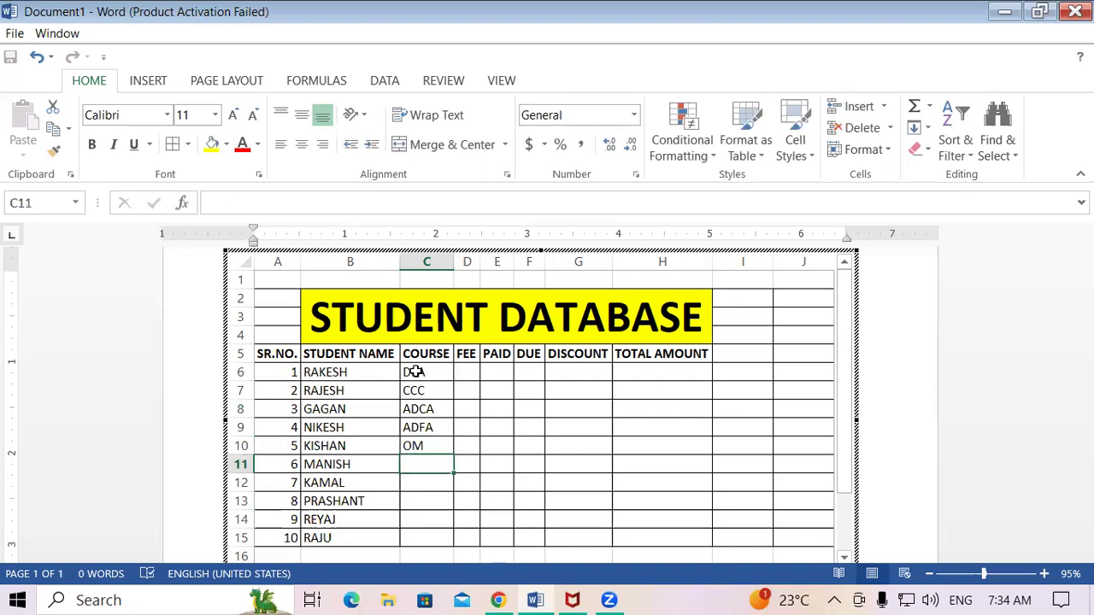
type("TALLY")
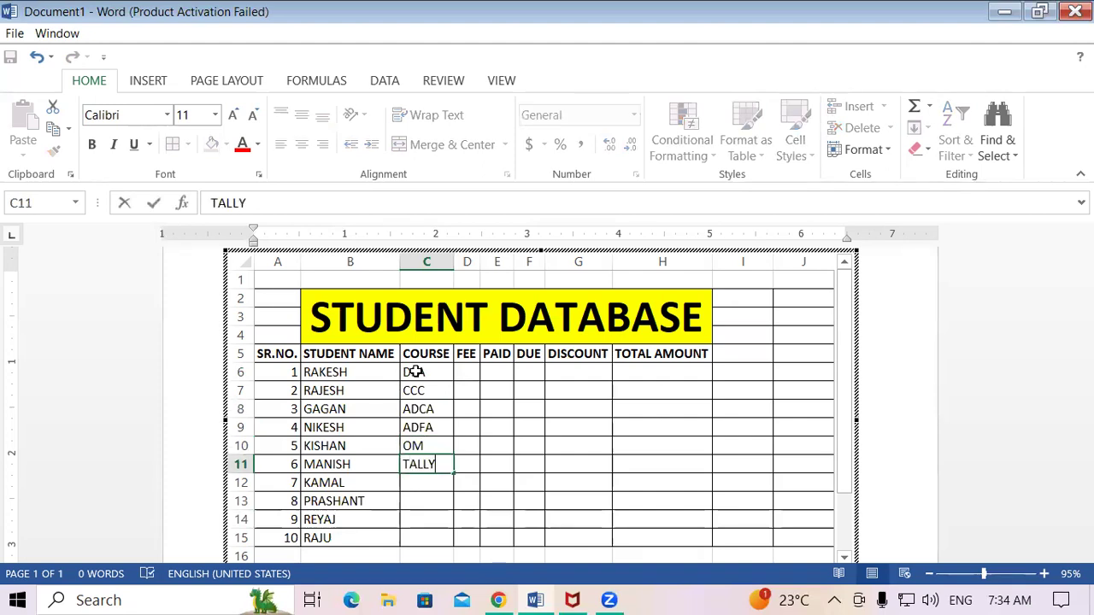
key("Return")
type("BUSY")
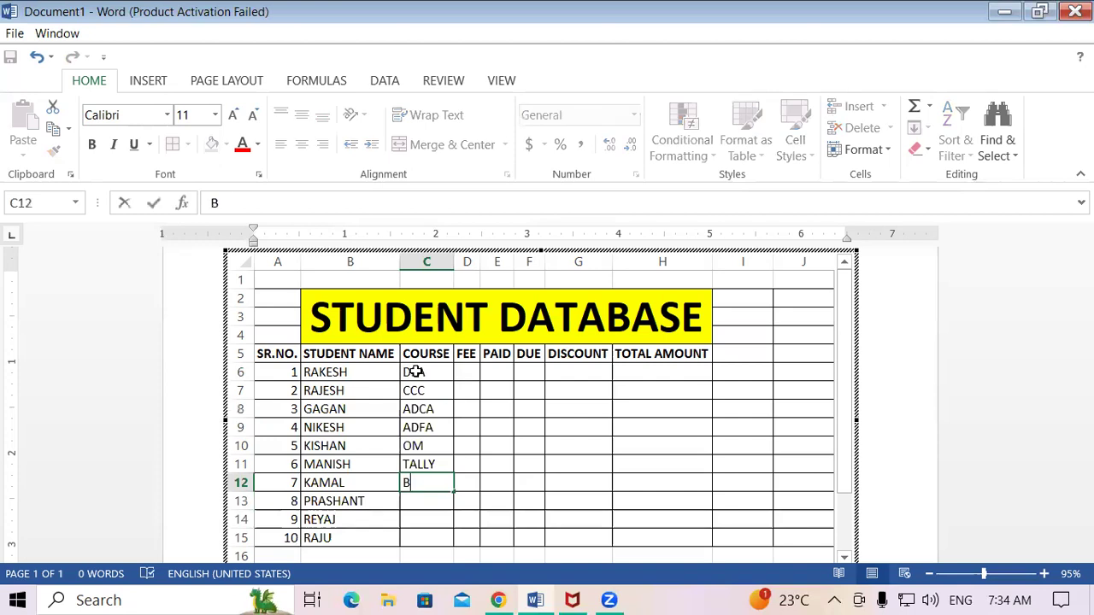
left_click(649, 435)
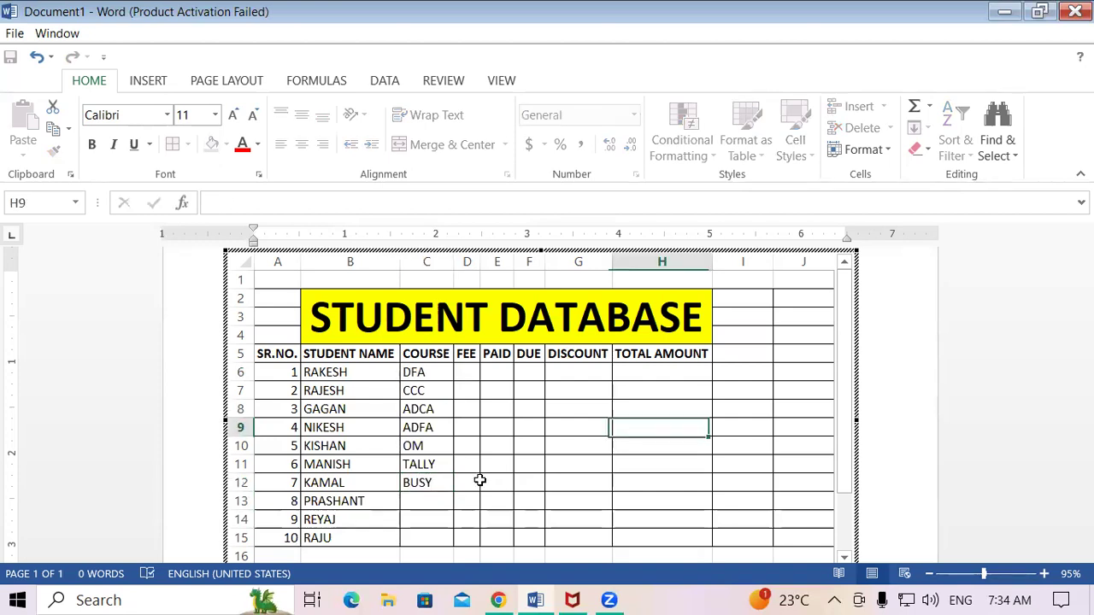
Enter the courses TYPING, EXCEL and MS OFFICE for students 8 to 10 in cells C13 to C15.
left_click(416, 499)
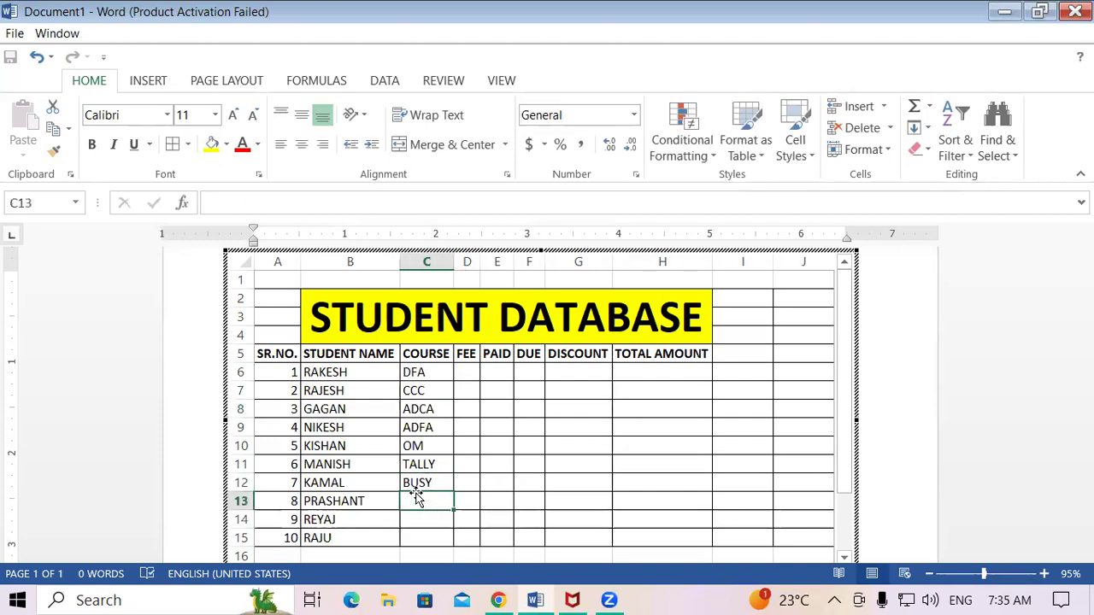
type("TYPING")
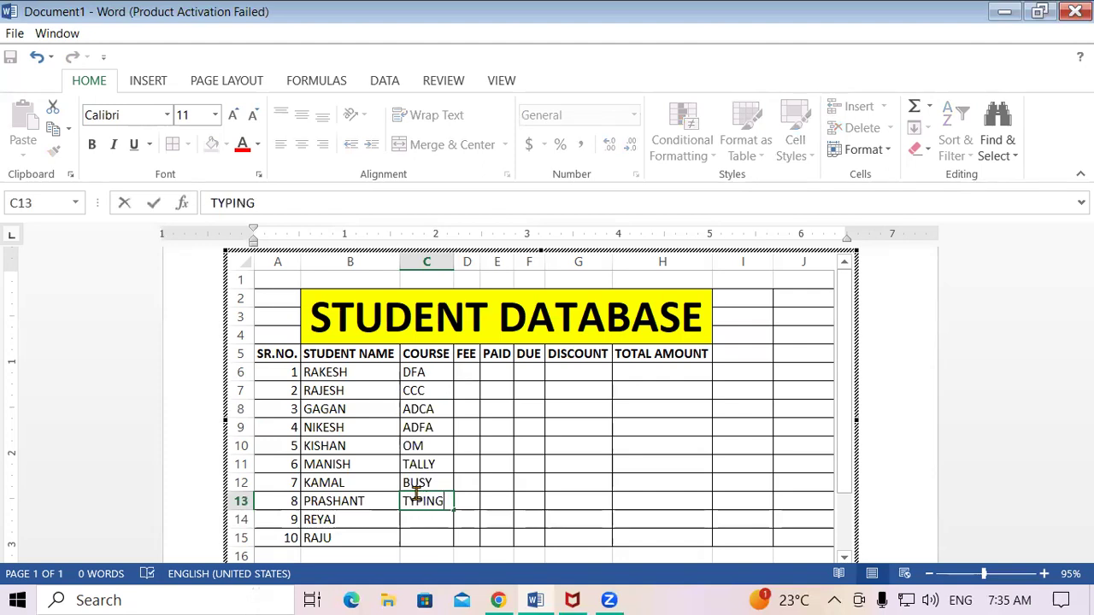
key("Return")
type("EXCEL")
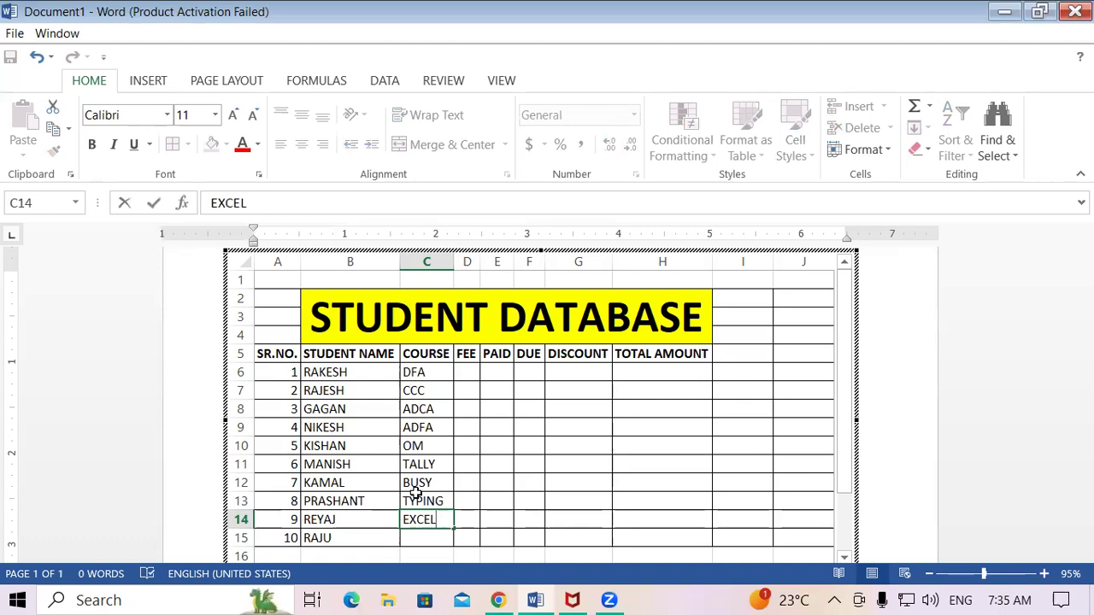
key("Return")
type("MS ")
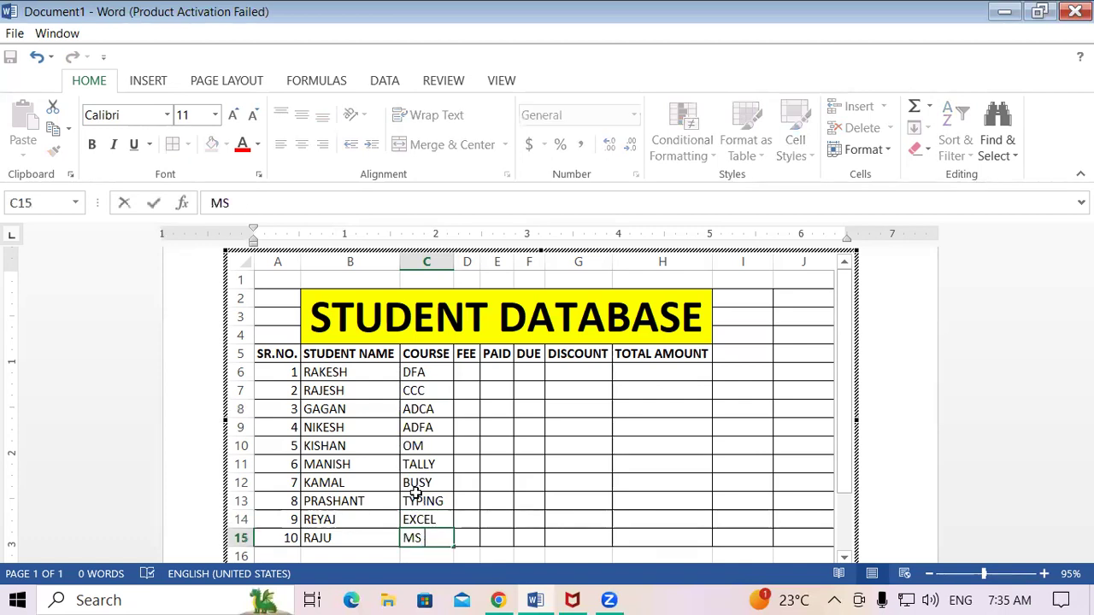
type("OFFICE")
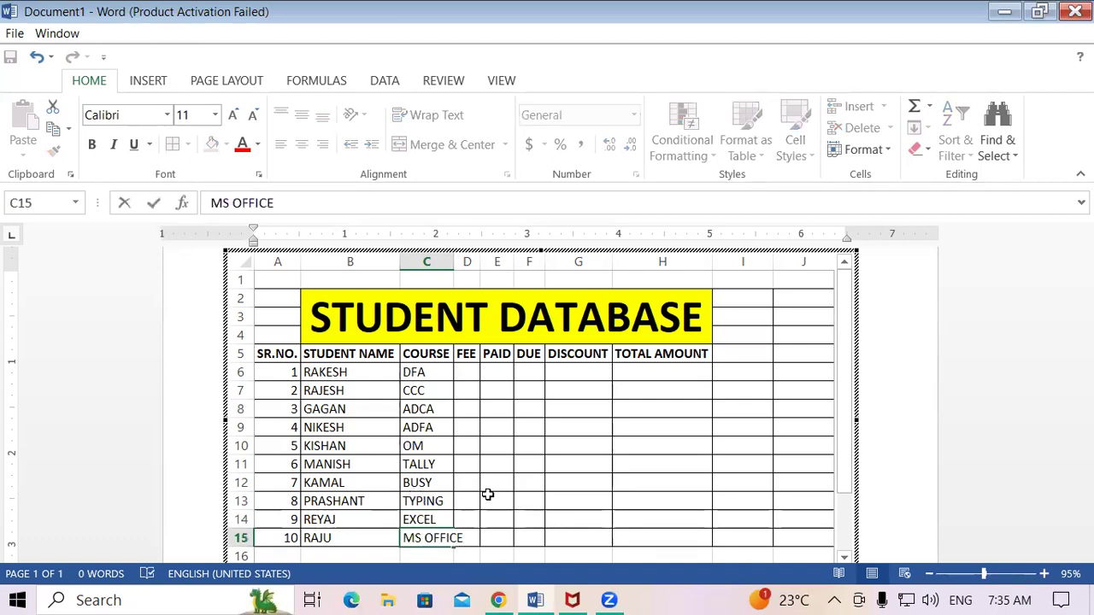
left_click(632, 479)
Autofit the COURSE column's width to its longest entry and select the first FEE cell, D6.
left_click(427, 372)
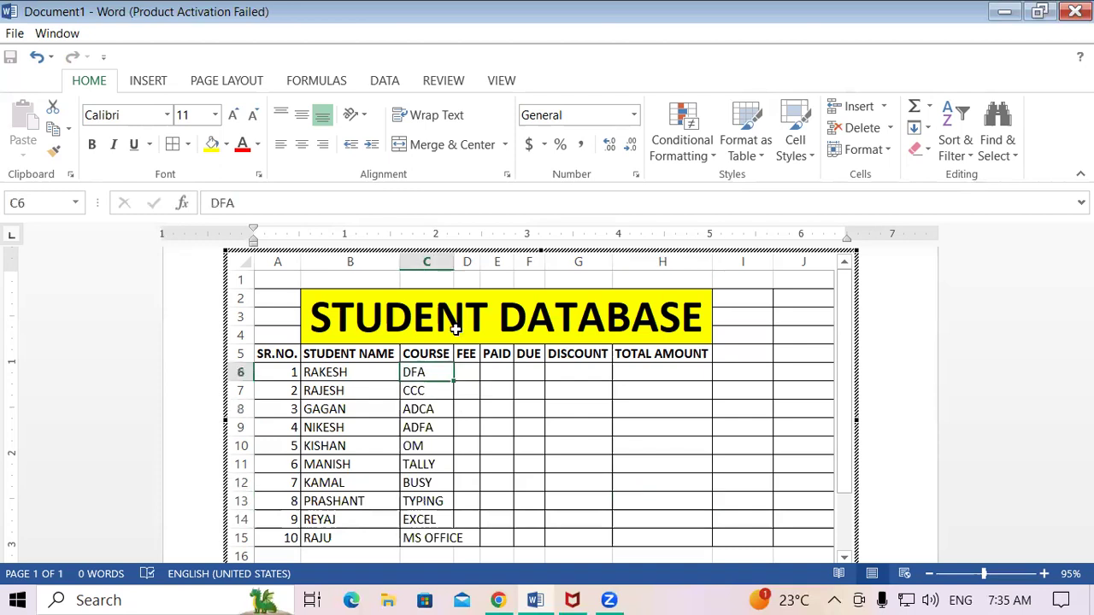
double_click(453, 262)
left_click(483, 425)
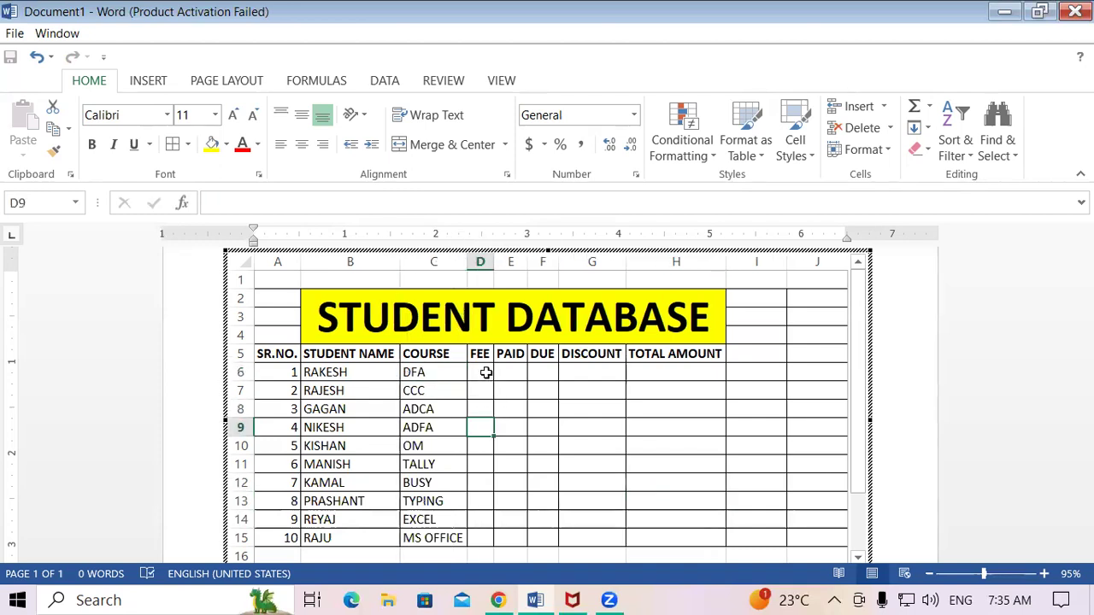
left_click(480, 369)
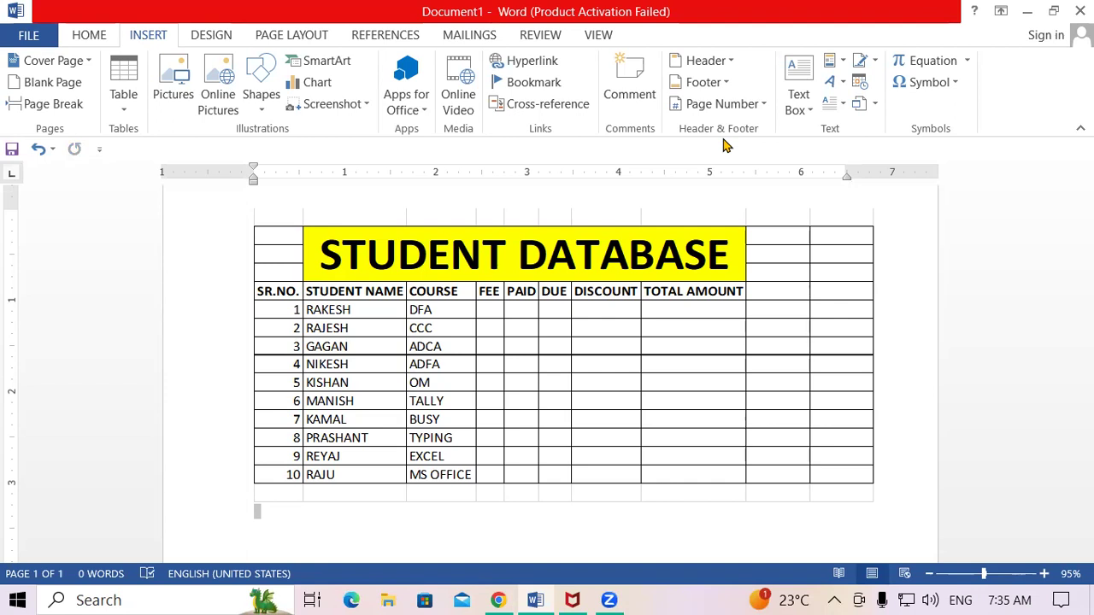
Reopen the embedded STUDENT DATABASE worksheet for editing.
double_click(457, 389)
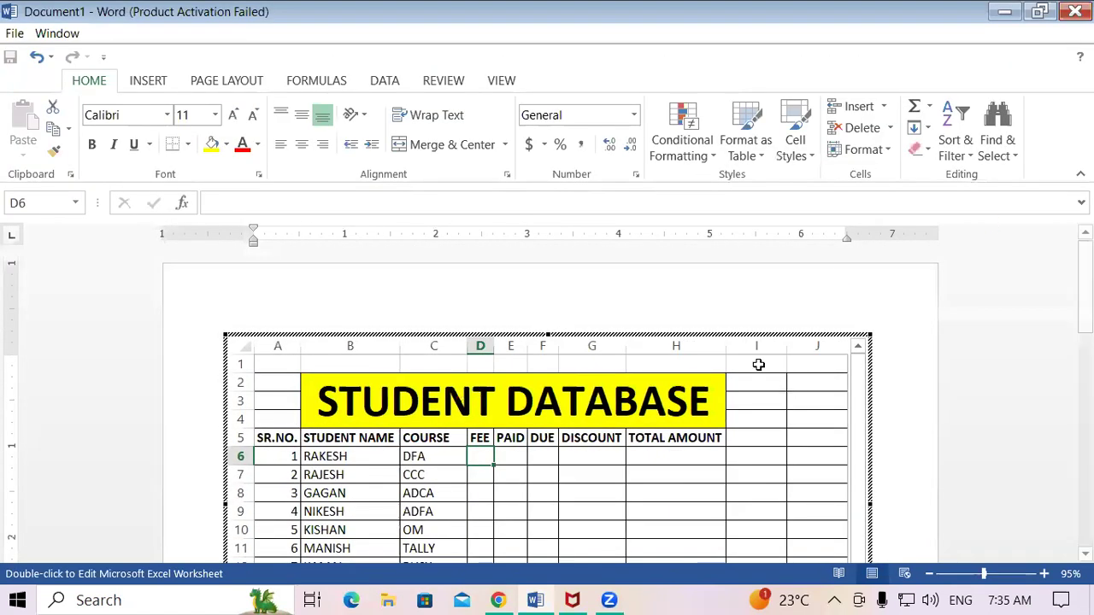
left_click(905, 312)
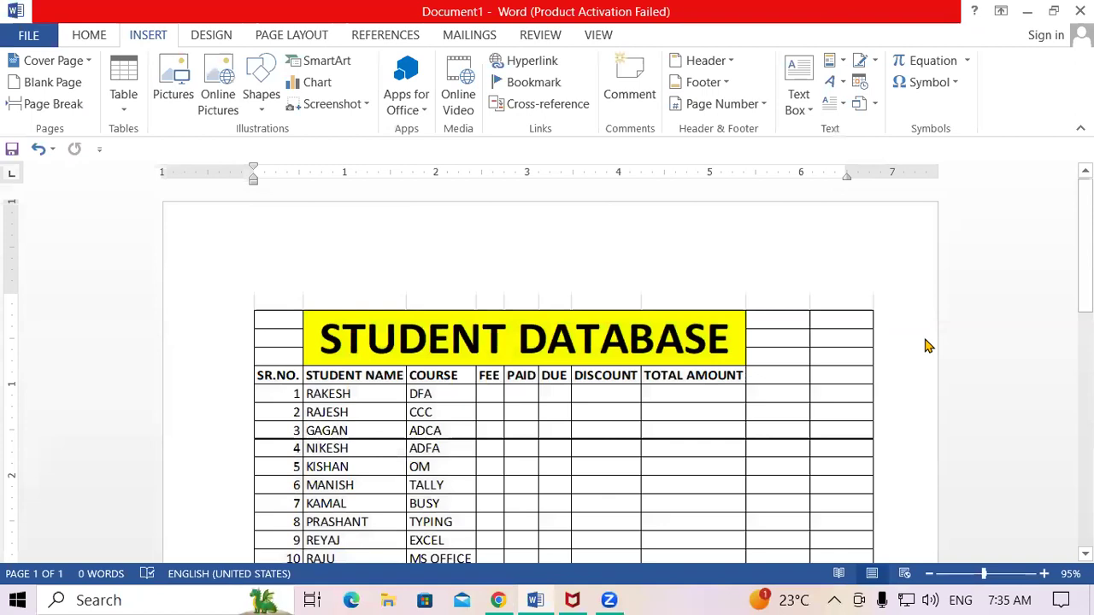
double_click(614, 466)
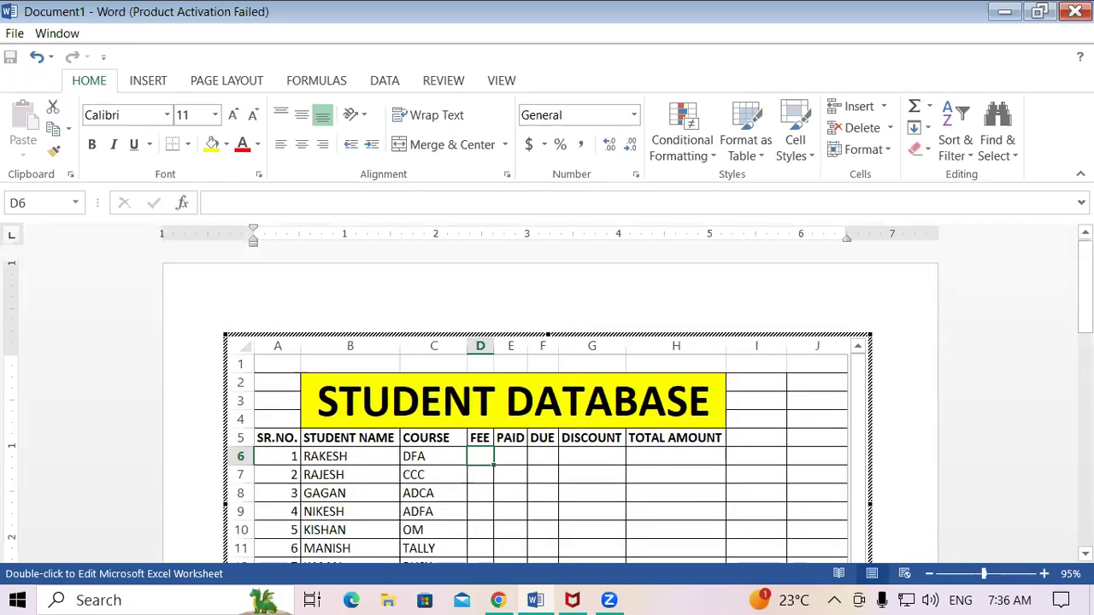
left_click_drag(1085, 288, 1086, 309)
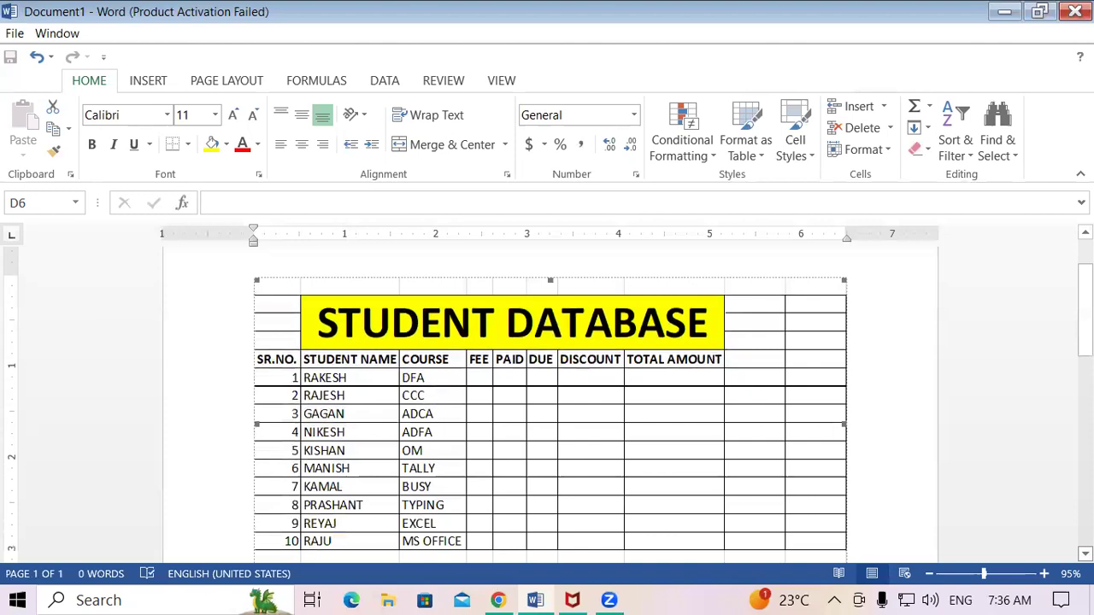
double_click(712, 376)
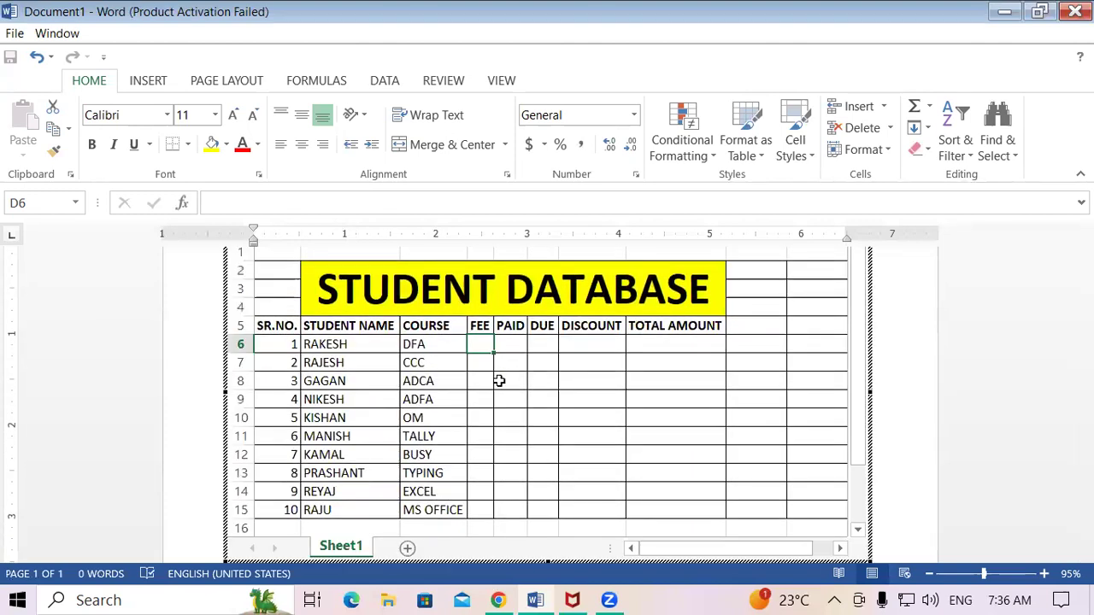
Enter the fees 9000, 5000, 15000 and 15000 for the first four students in cells D6 to D9.
type("9000")
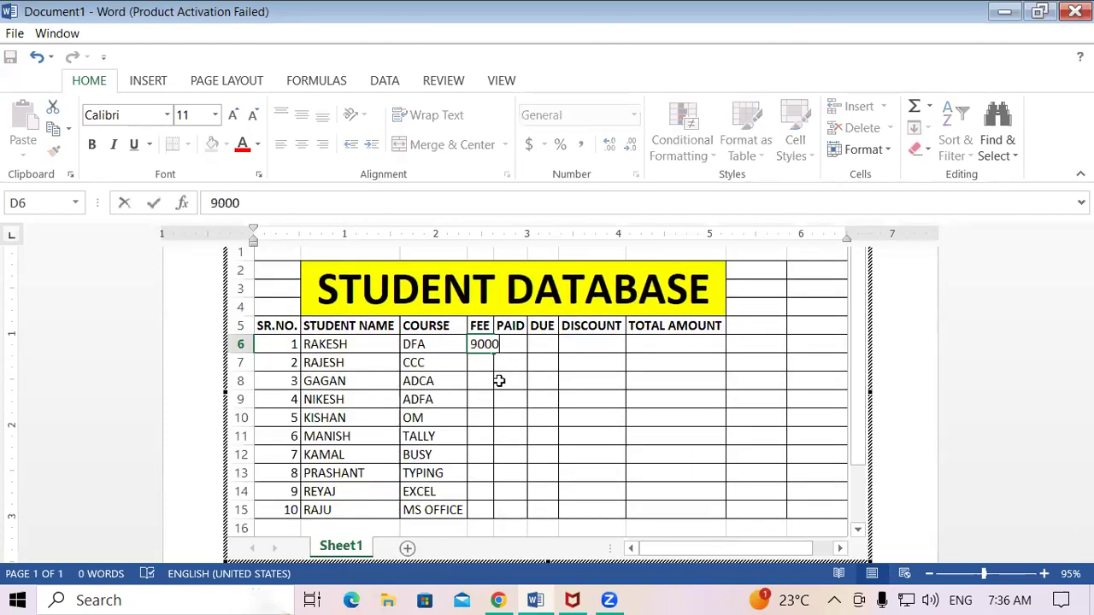
key("Return")
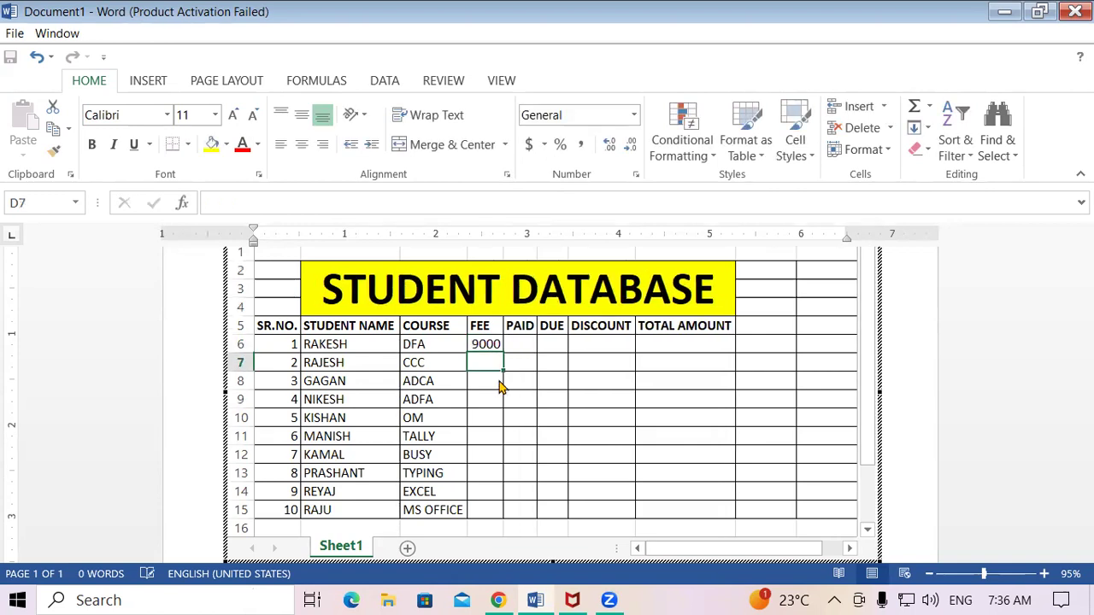
type("5000")
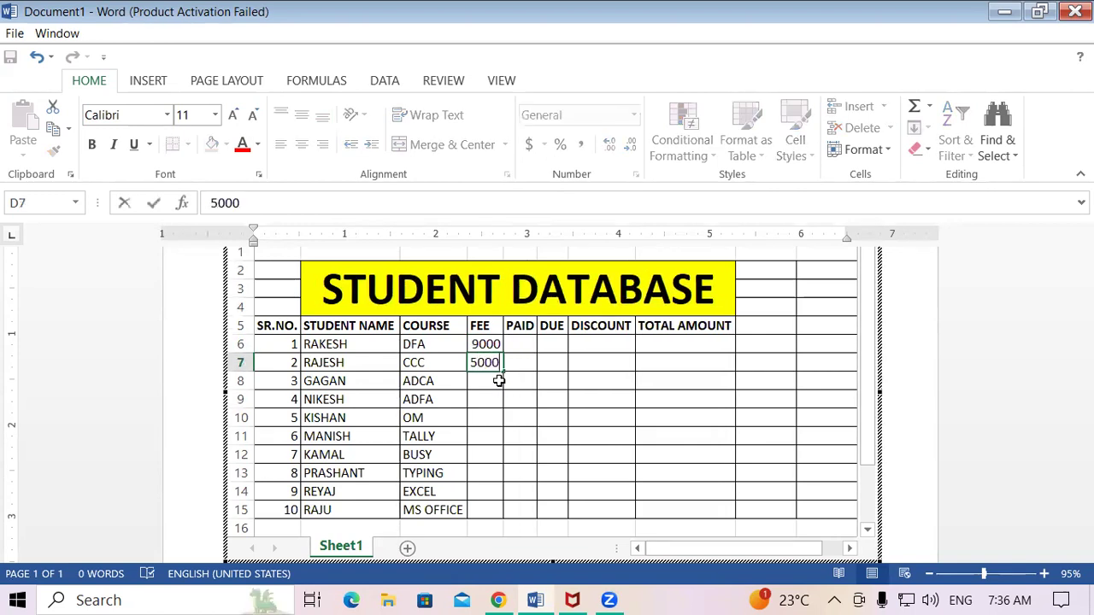
key("Return")
type("15000")
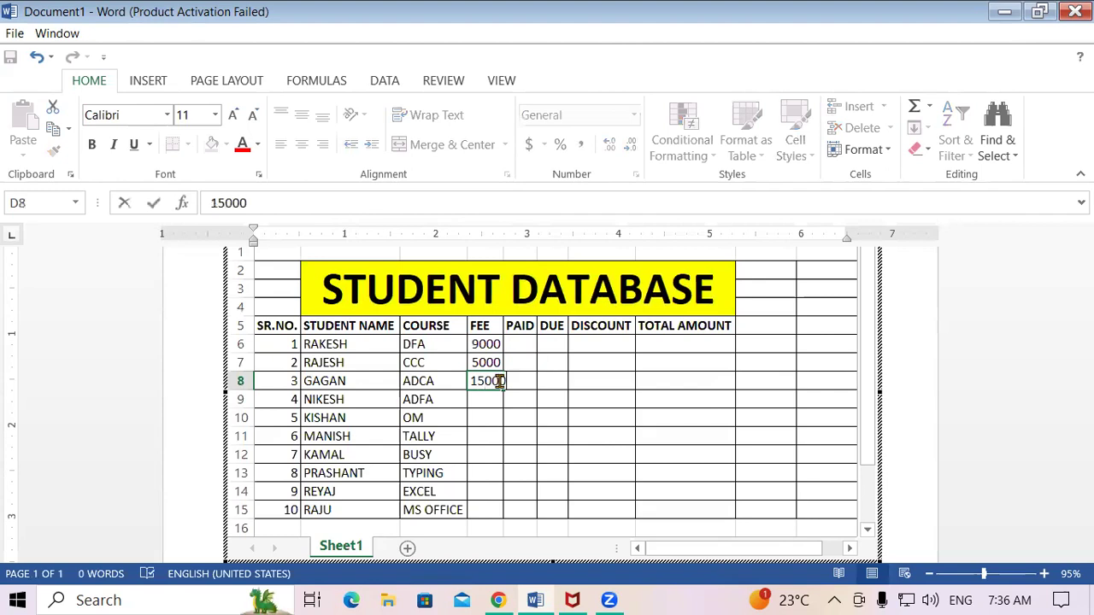
key("Return")
type("15000")
key("Return")
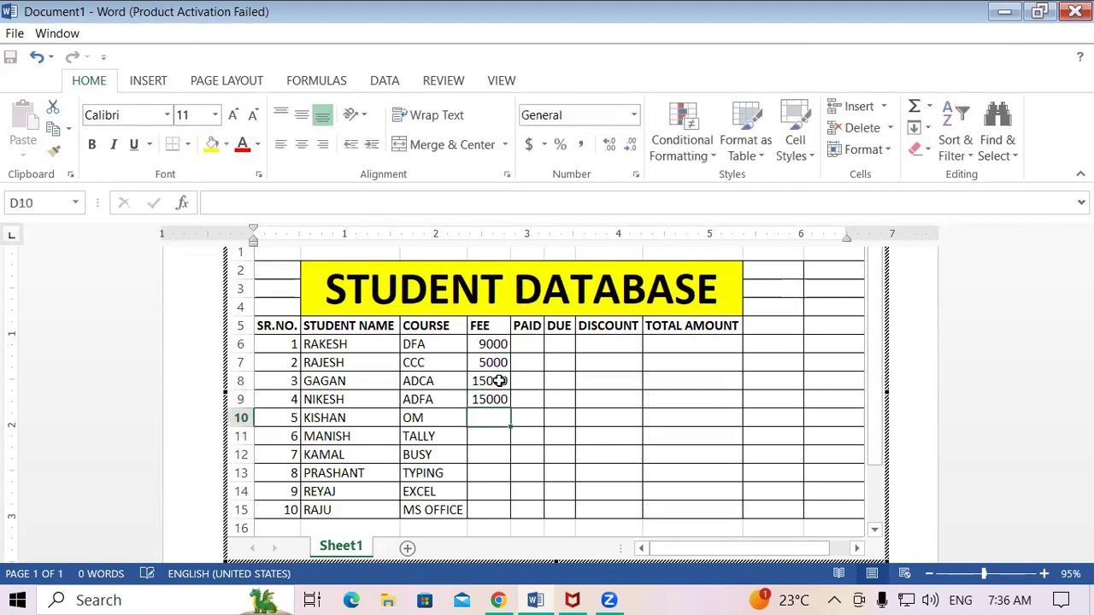
Enter the fees 4500, 6000 and 7500 for students 5 to 7 in cells D10 to D12.
type("4500")
key("Return")
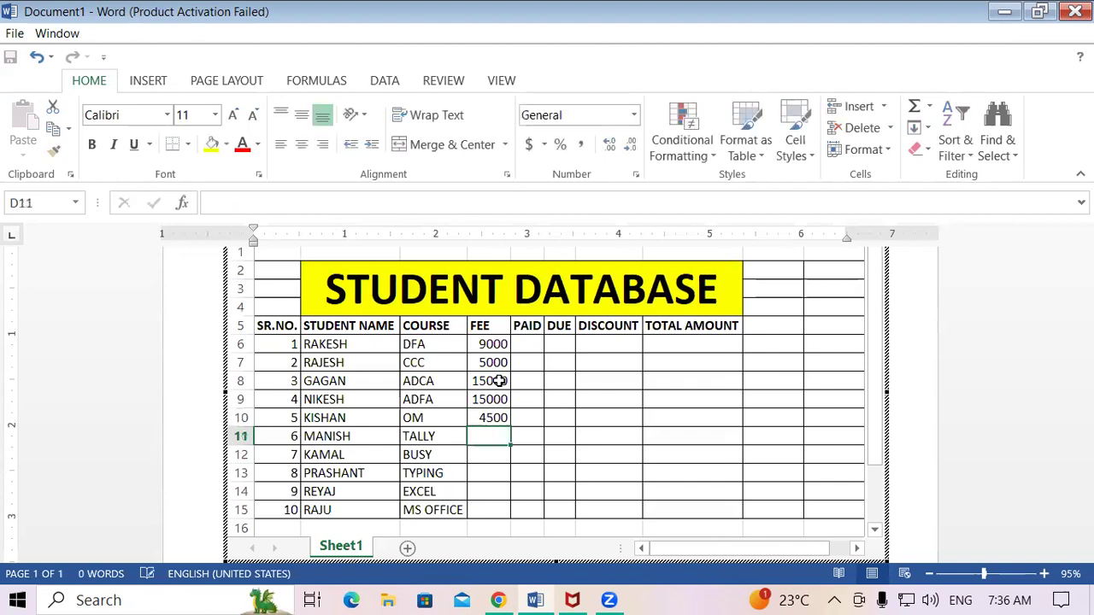
type("6000")
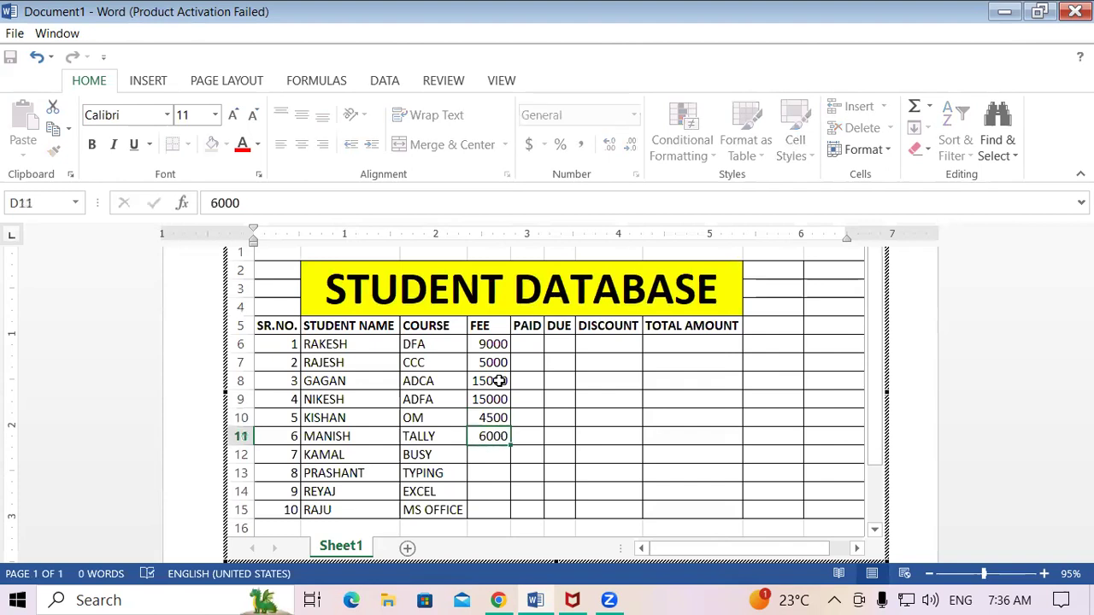
key("Return")
type("7500")
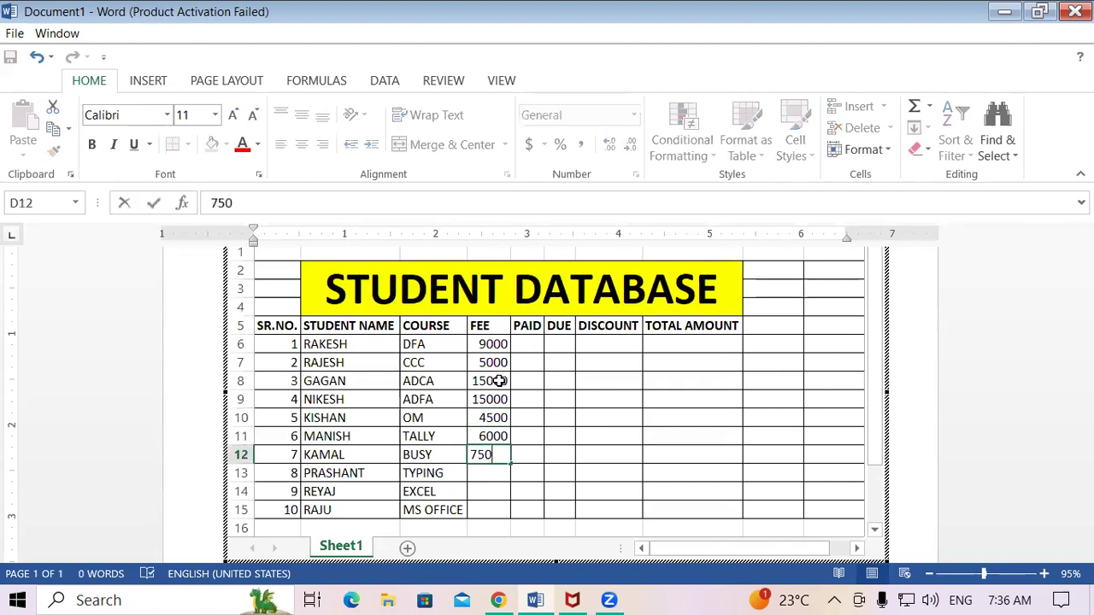
key("Return")
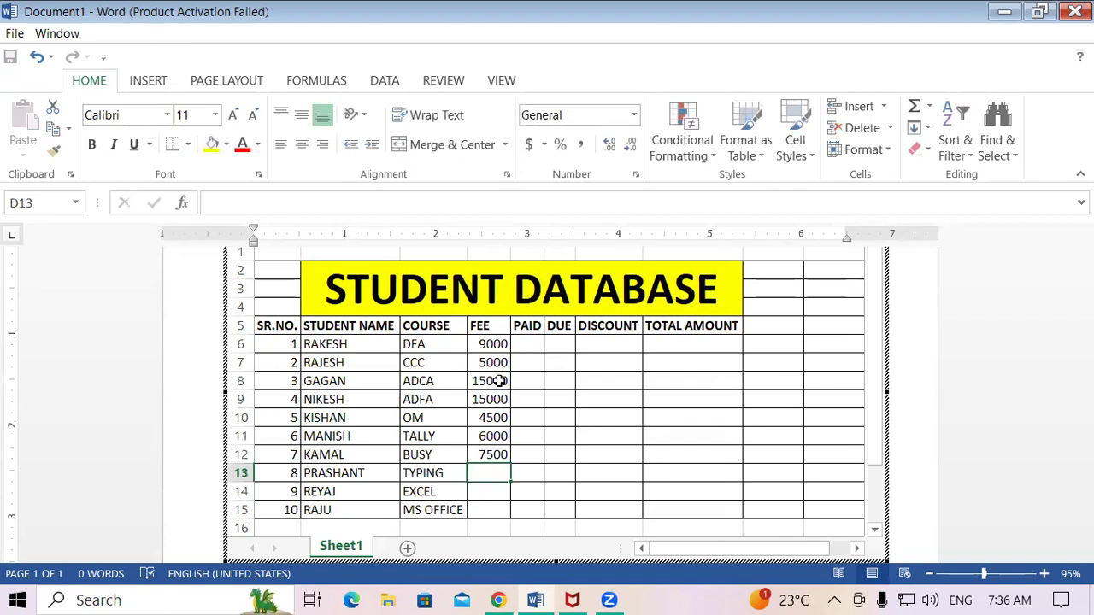
Enter the fees 2500, 5000 and 3800 for students 8 to 10 in cells D13 to D15.
type("2500")
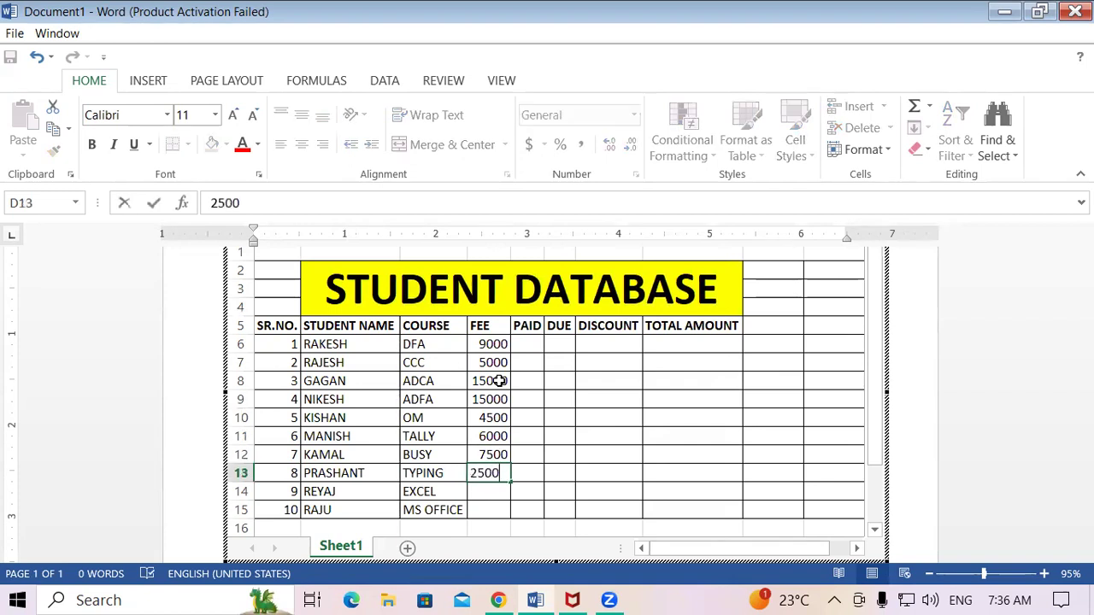
key("Return")
type("5000")
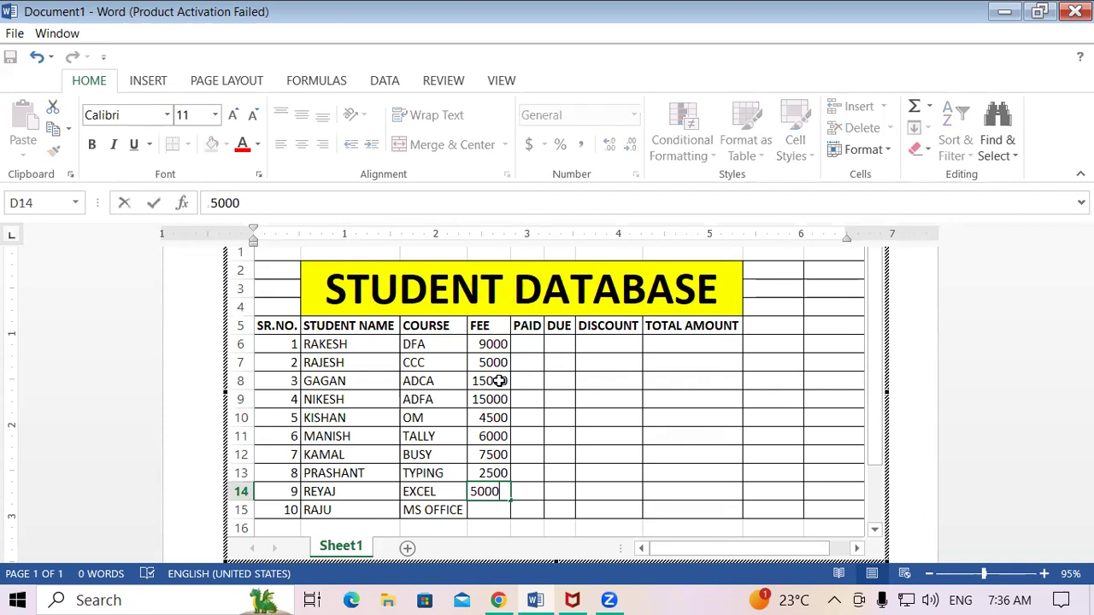
key("Return")
type("3")
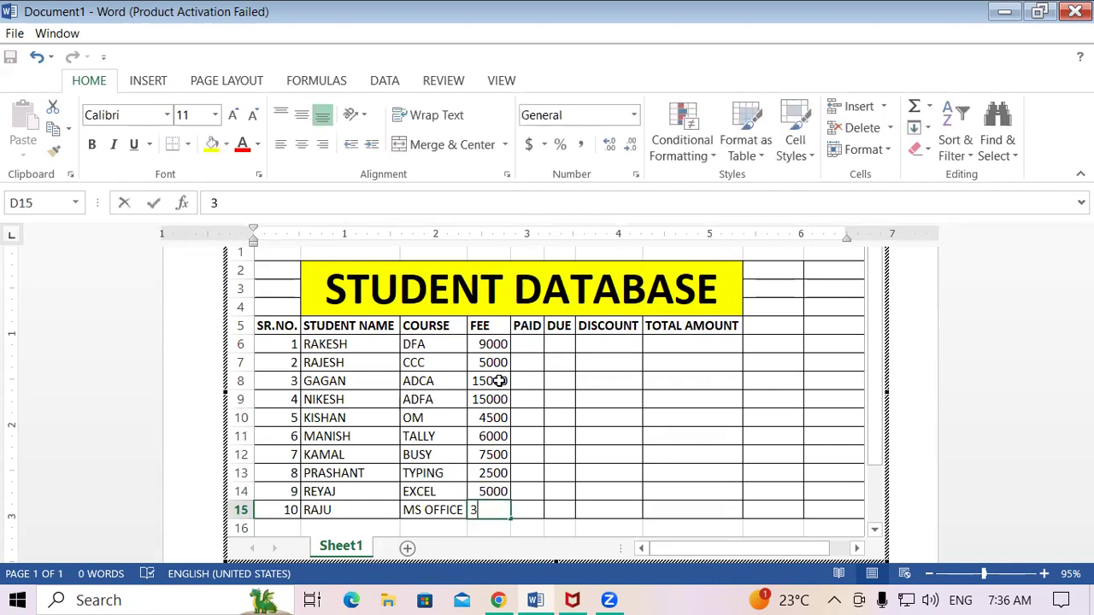
type("800")
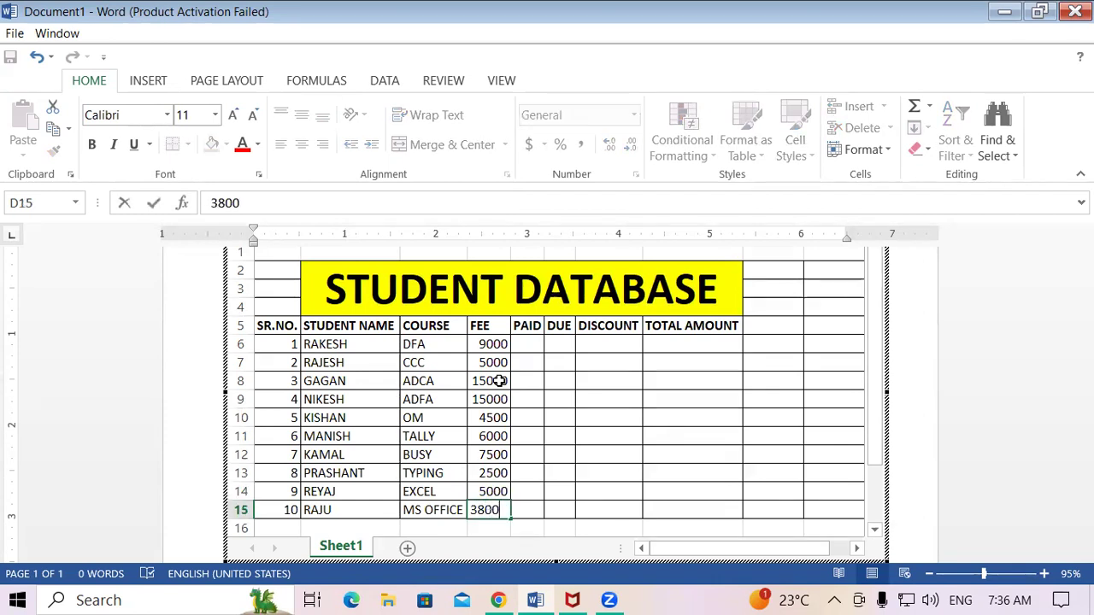
key("Return")
left_click(664, 383)
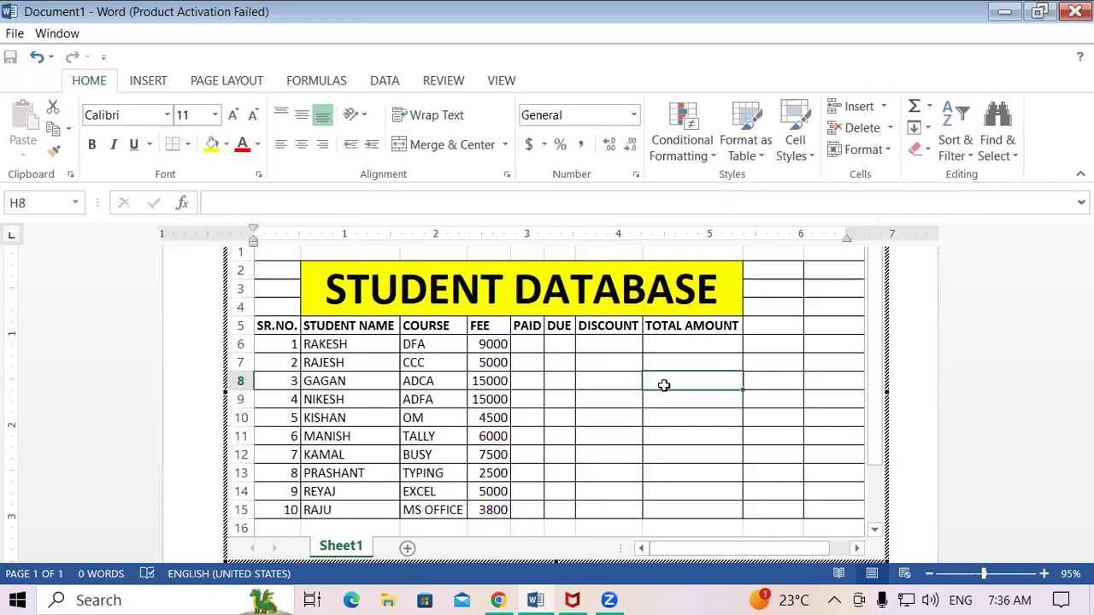
Enter the paid amounts 1500 and 1000 for the first two students in cells E6 and E7.
left_click(526, 343)
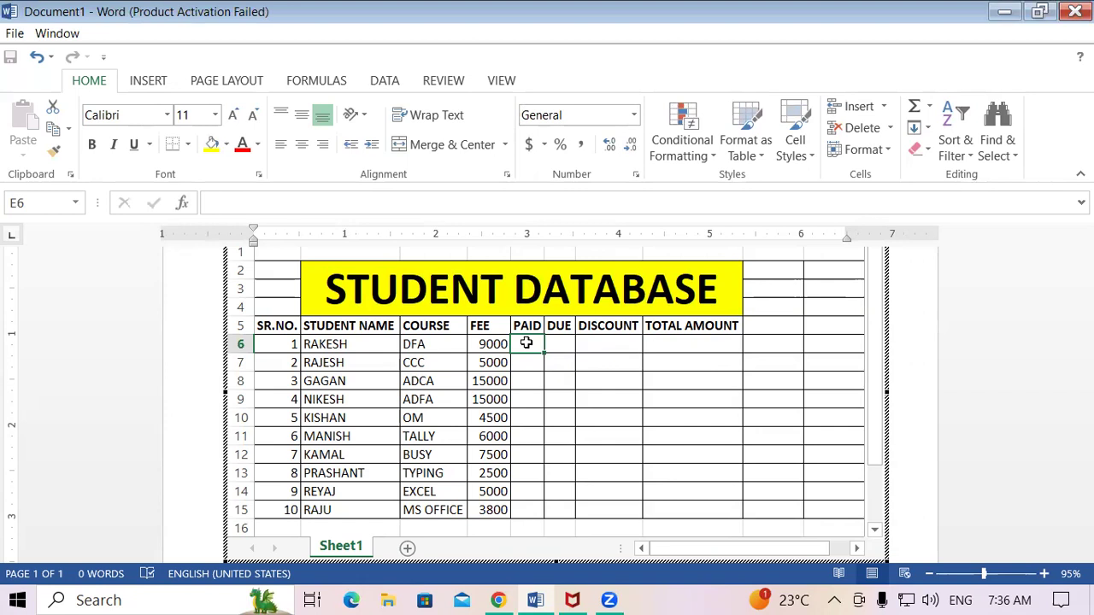
left_click(459, 350)
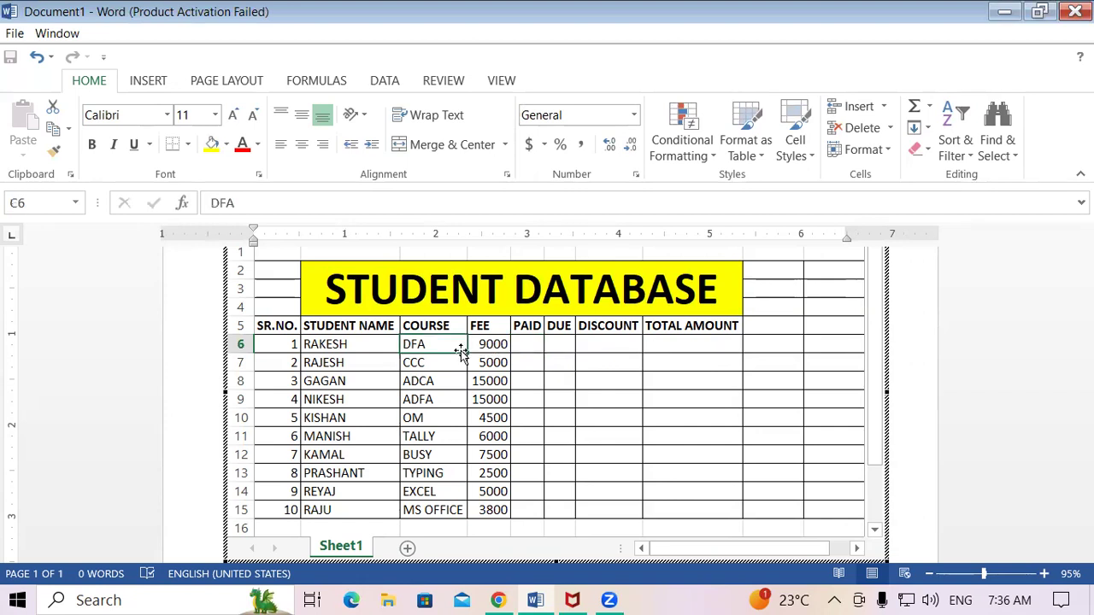
left_click(495, 343)
left_click(531, 351)
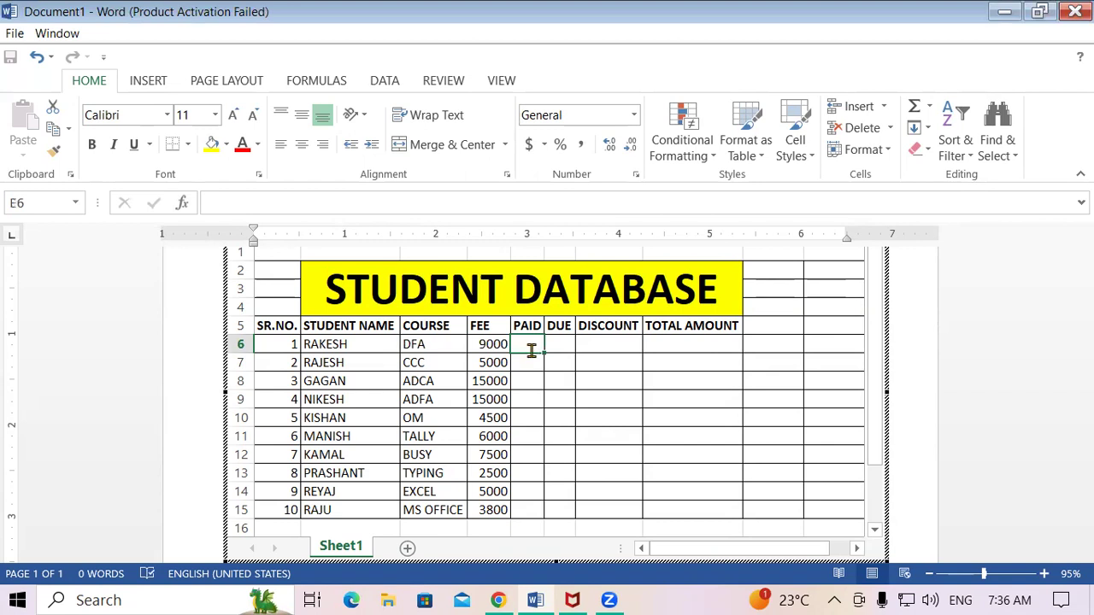
type("1500")
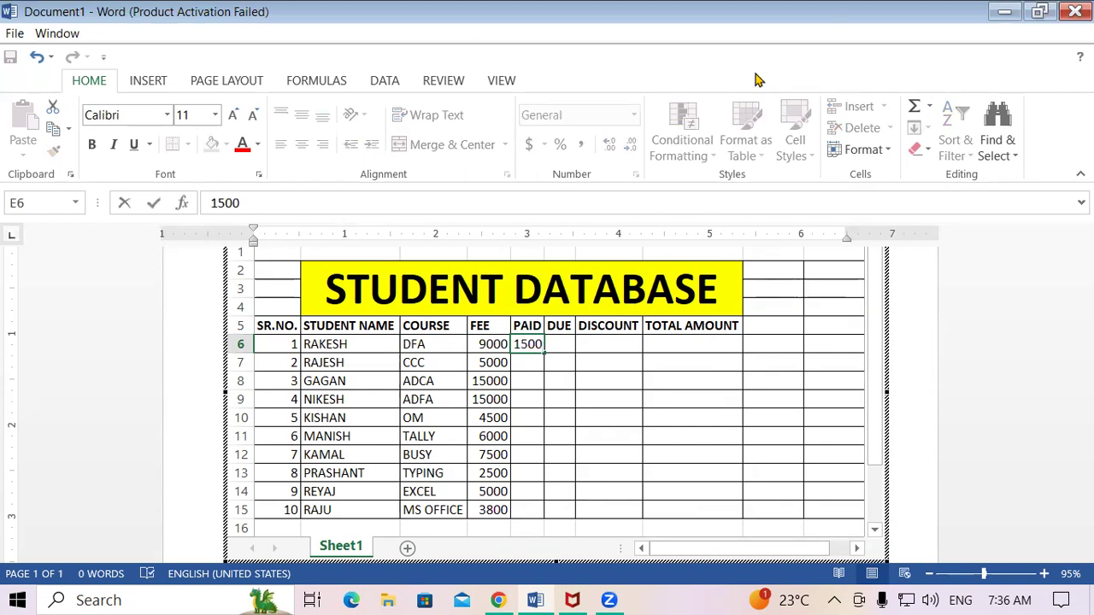
left_click(541, 359)
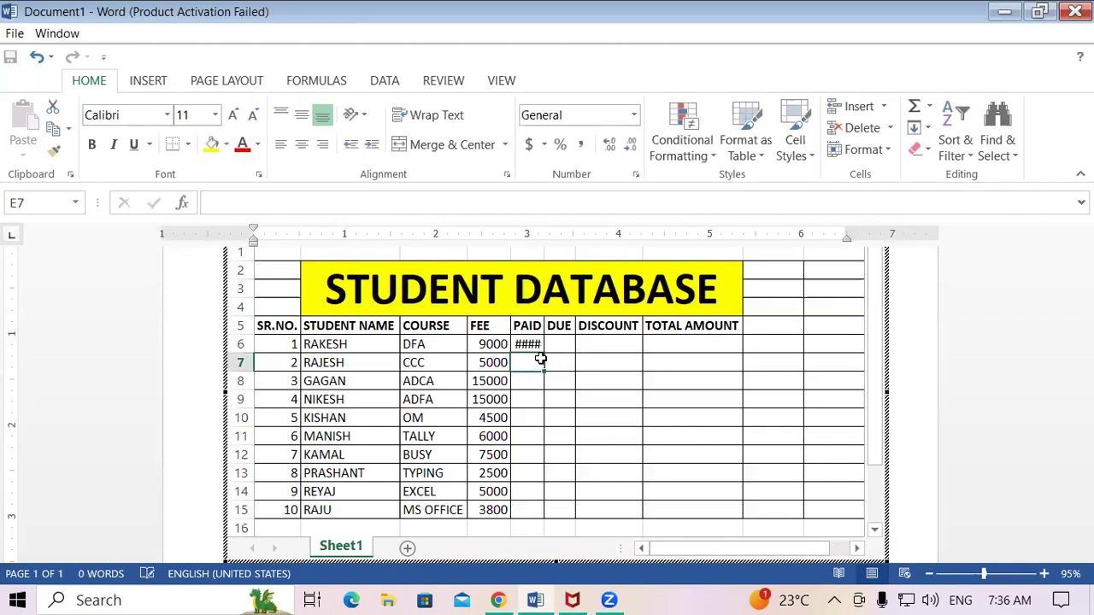
type("1000")
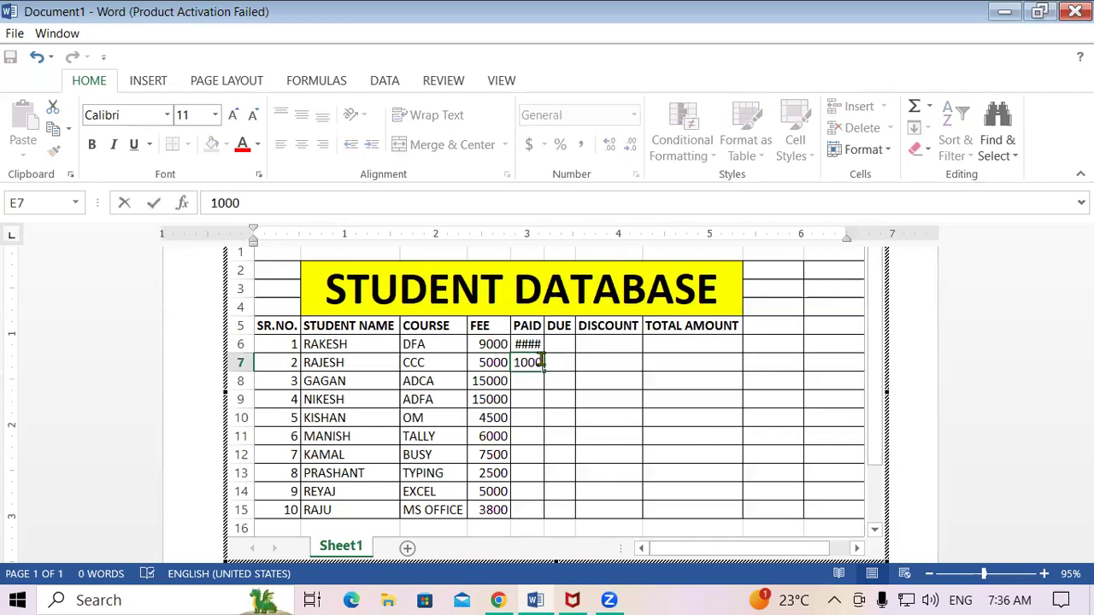
key("Return")
Enter the paid amounts 500, 2700 and 3000 for students 3 to 5 in cells E8 to E10.
type("500")
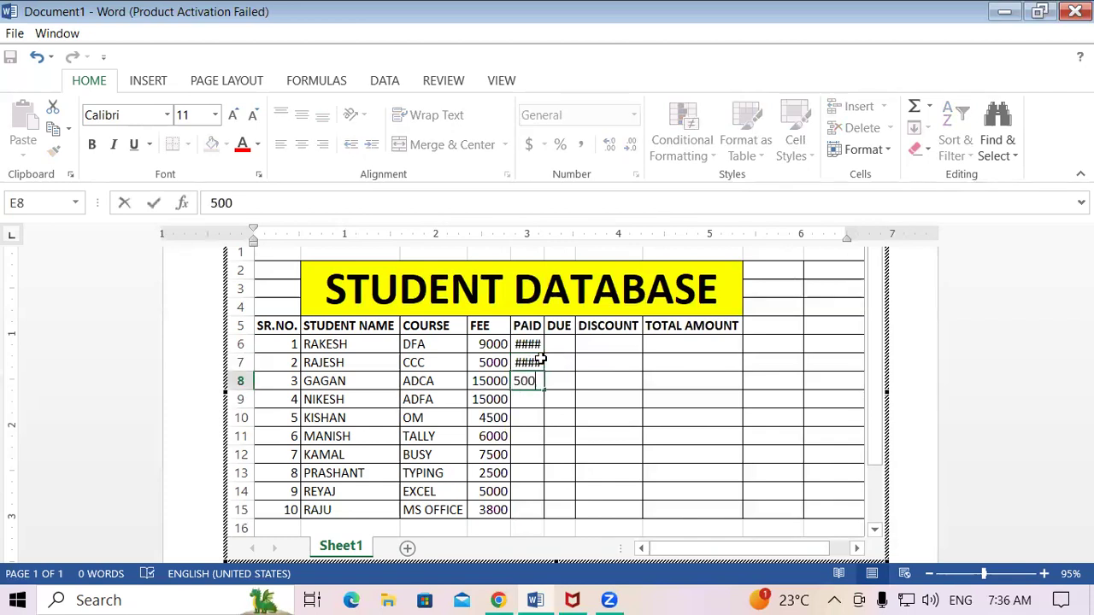
key("Return")
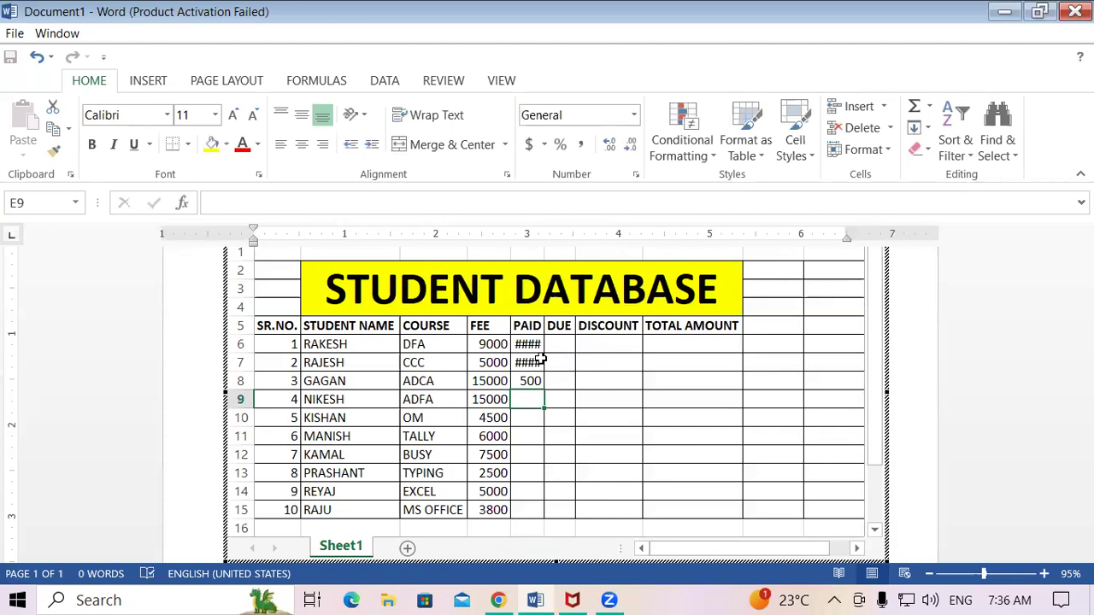
type("2700")
key("Return")
type("3000")
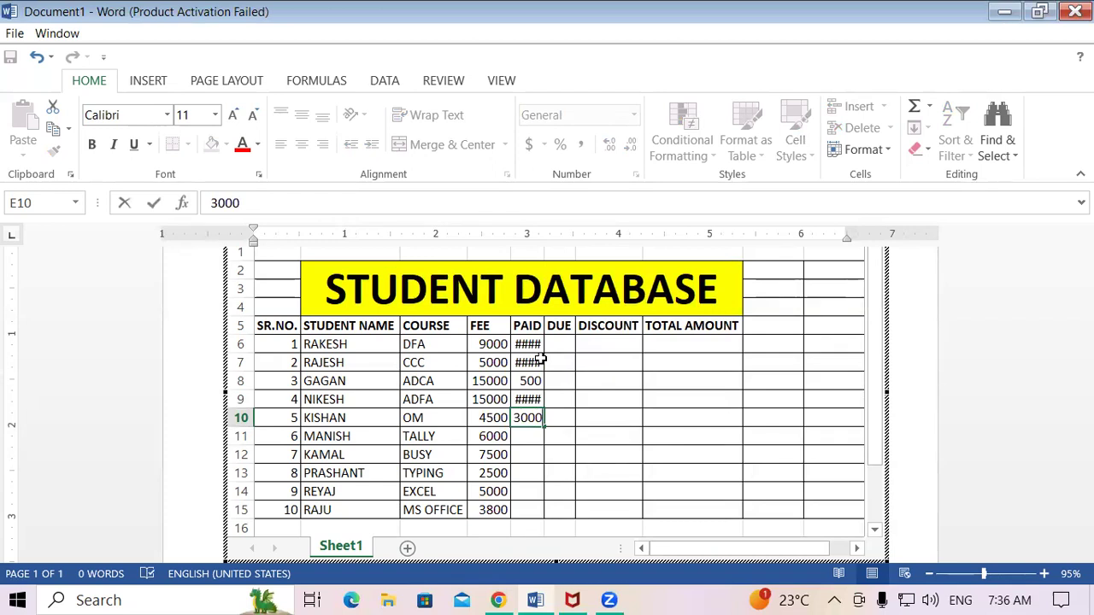
key("Return")
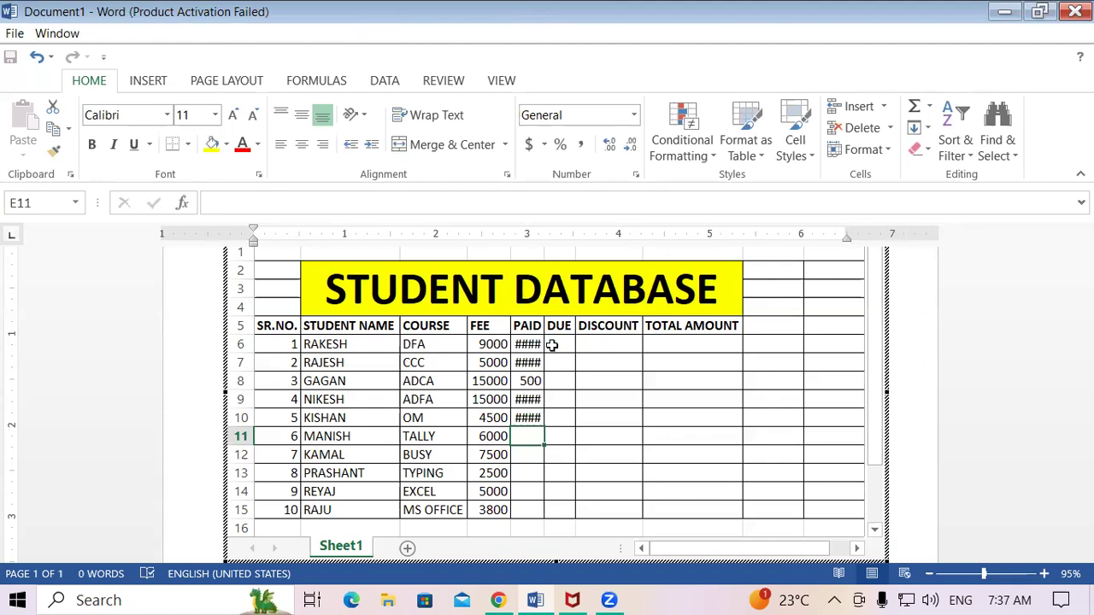
Widen the PAID column slightly so its four-digit amounts fit, reopening the embedded worksheet for editing and leaving it again.
left_click(521, 345)
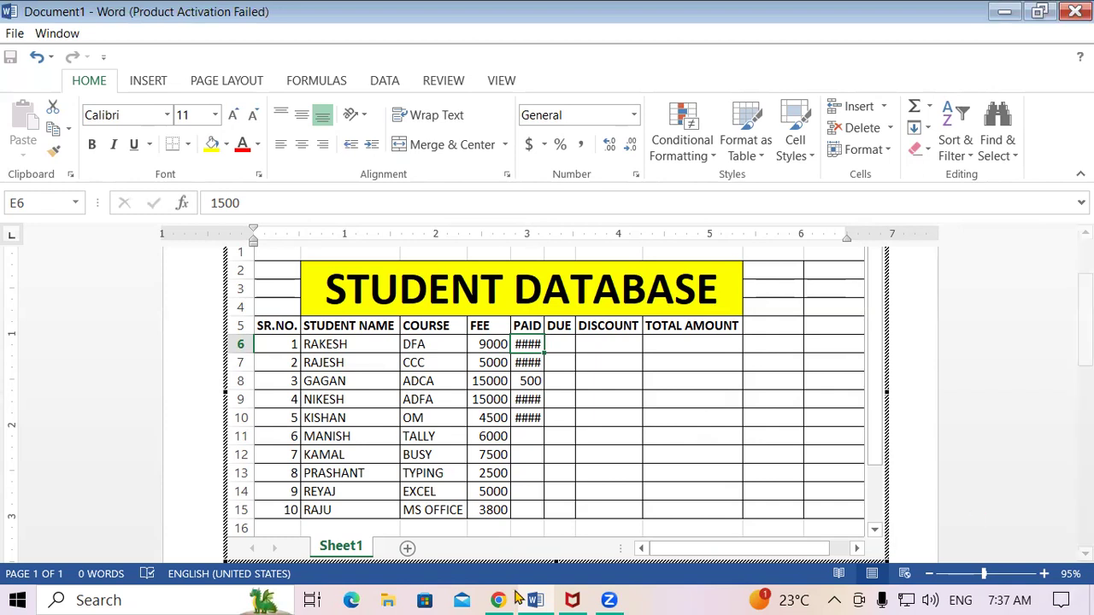
left_click(637, 395)
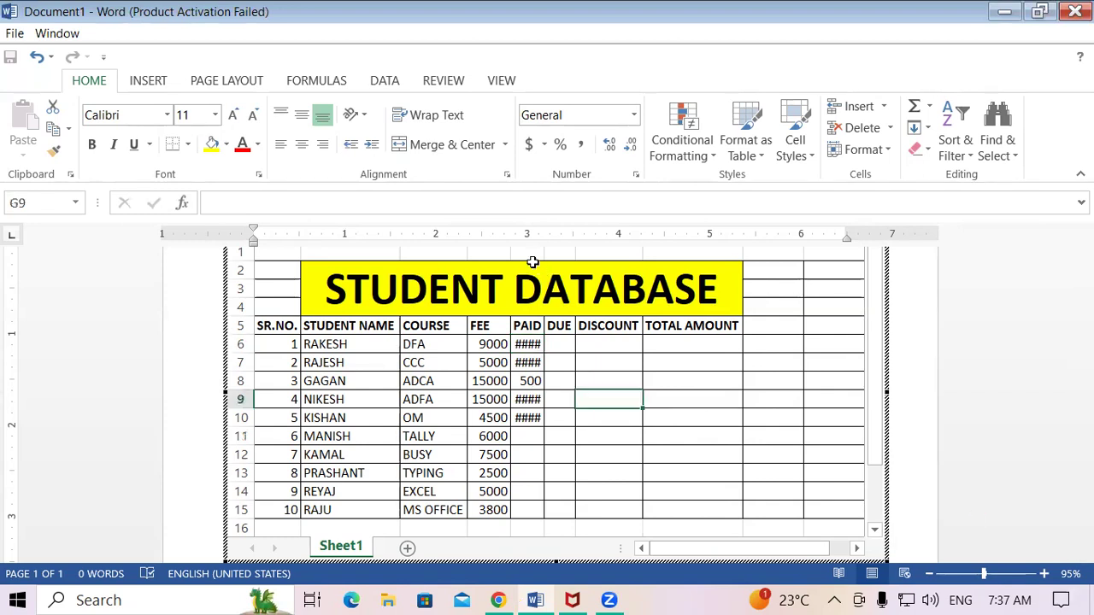
left_click(1084, 233)
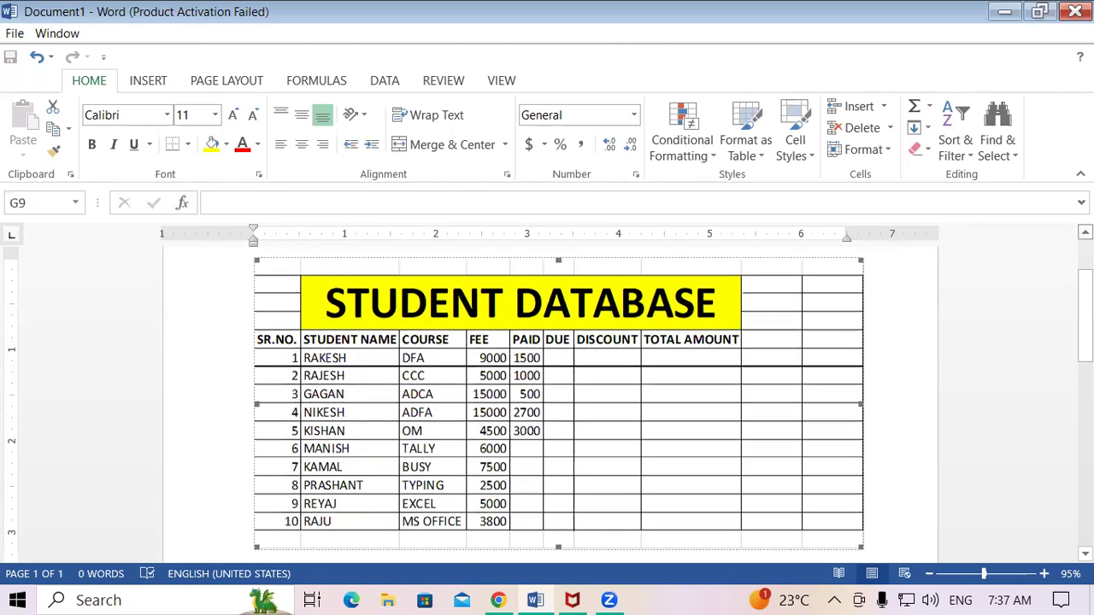
double_click(745, 282)
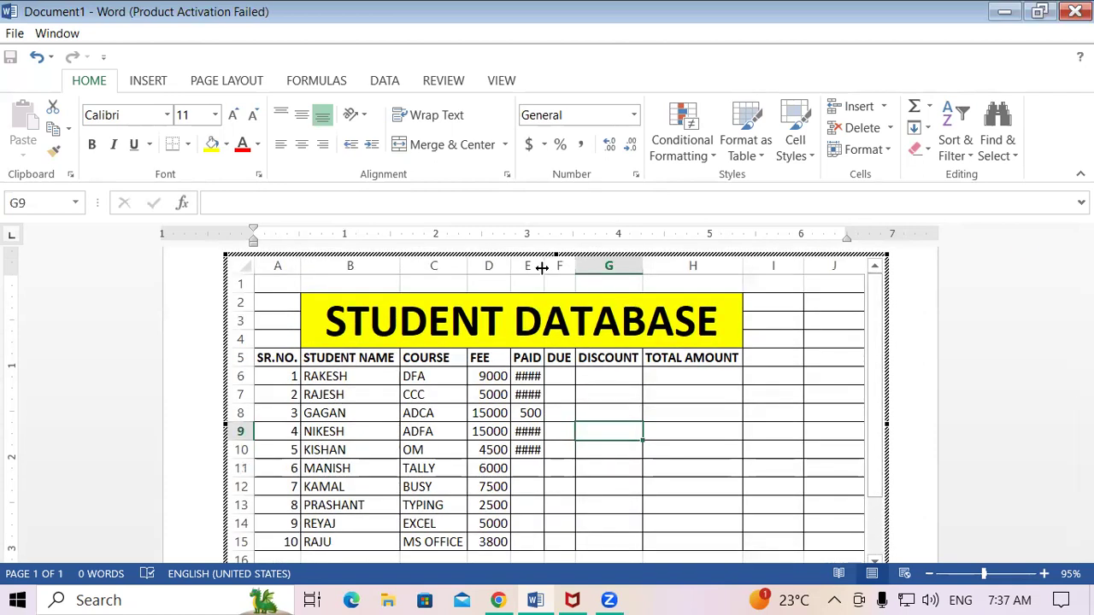
left_click_drag(542, 268, 545, 273)
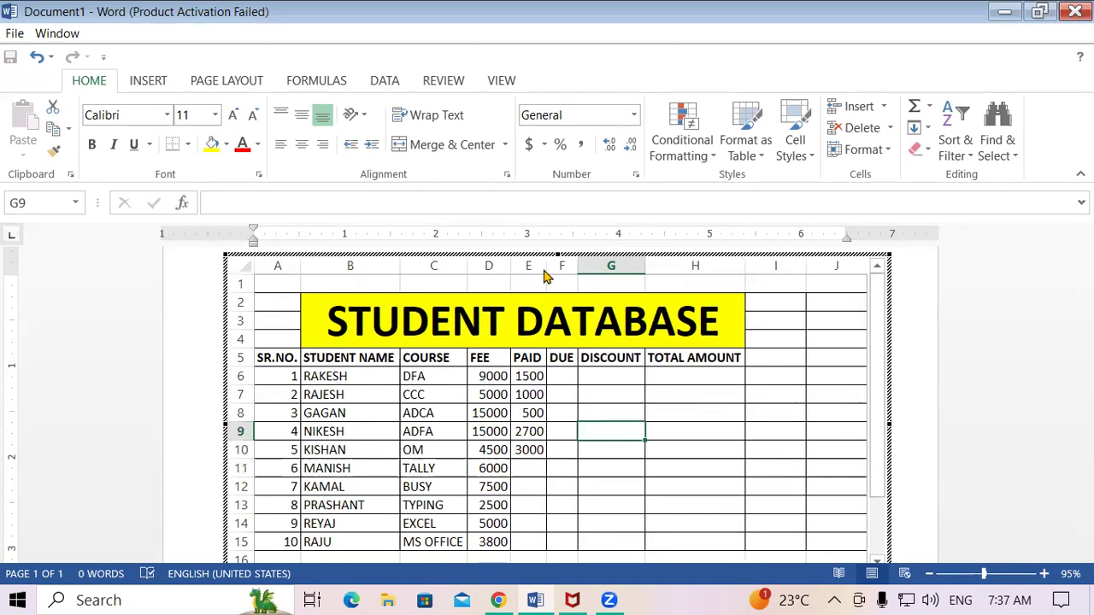
left_click(1018, 430)
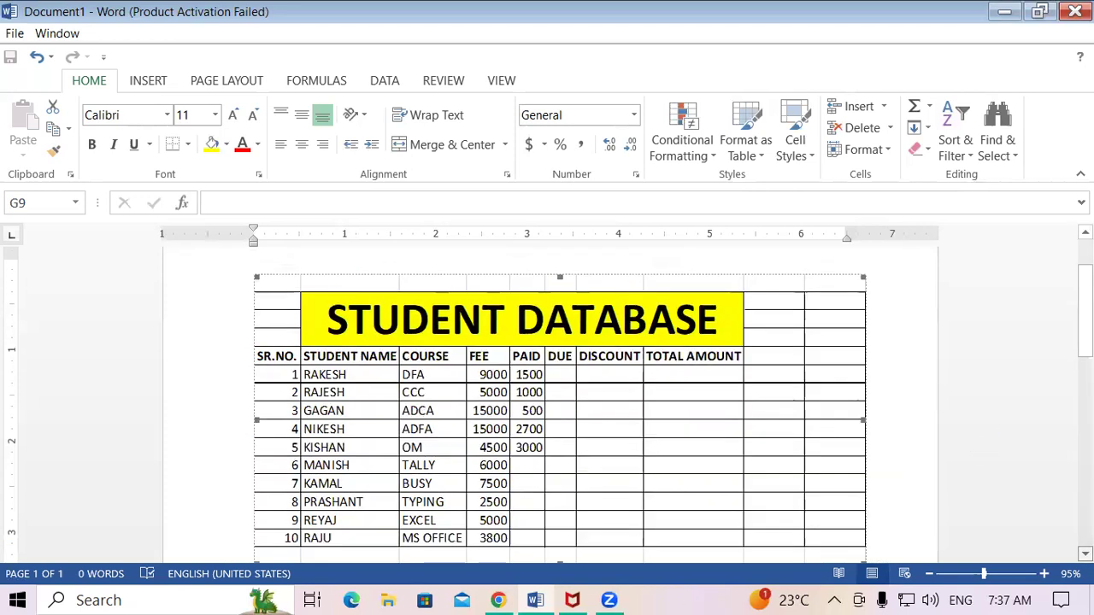
Reopen the worksheet and copy the paid amounts in E6 to E10 into cells E11 to E15.
double_click(521, 347)
left_click_drag(523, 349, 528, 418)
right_click(523, 401)
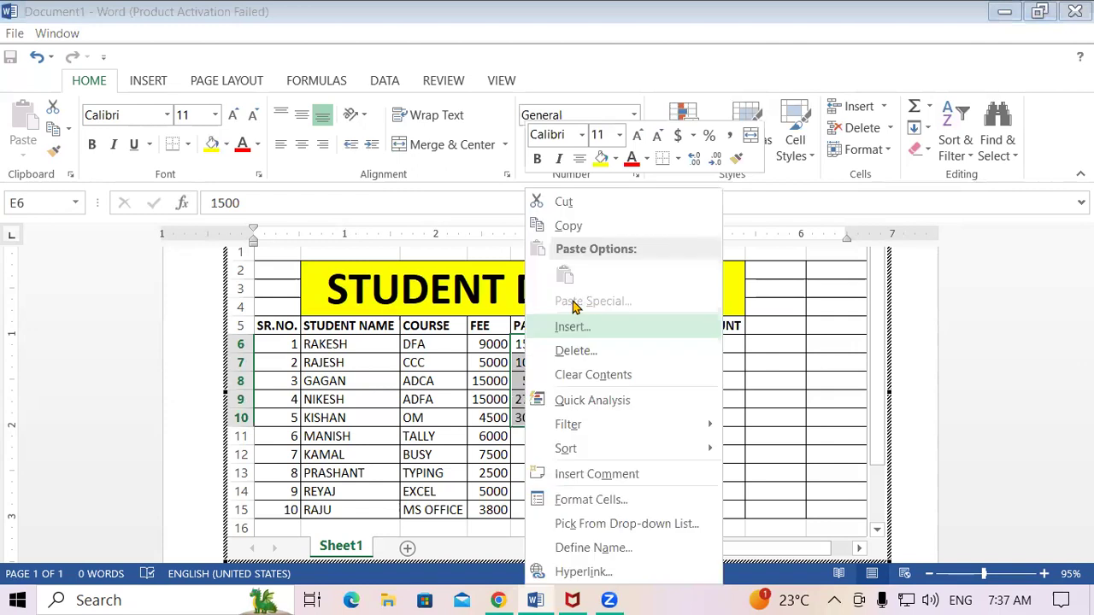
left_click(580, 227)
left_click(531, 435)
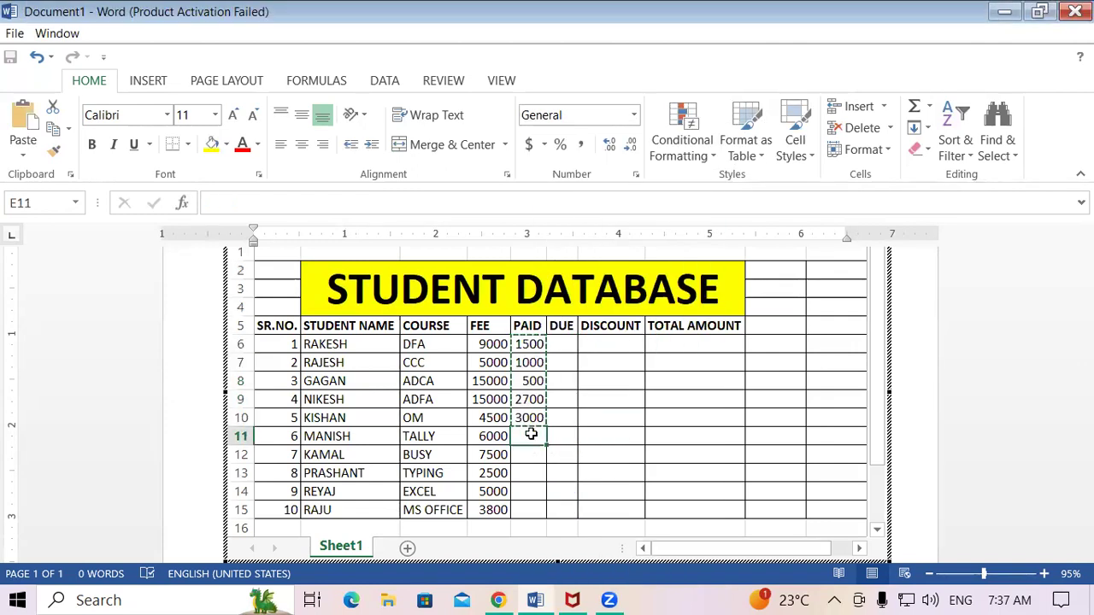
key("ctrl+v")
left_click(806, 416)
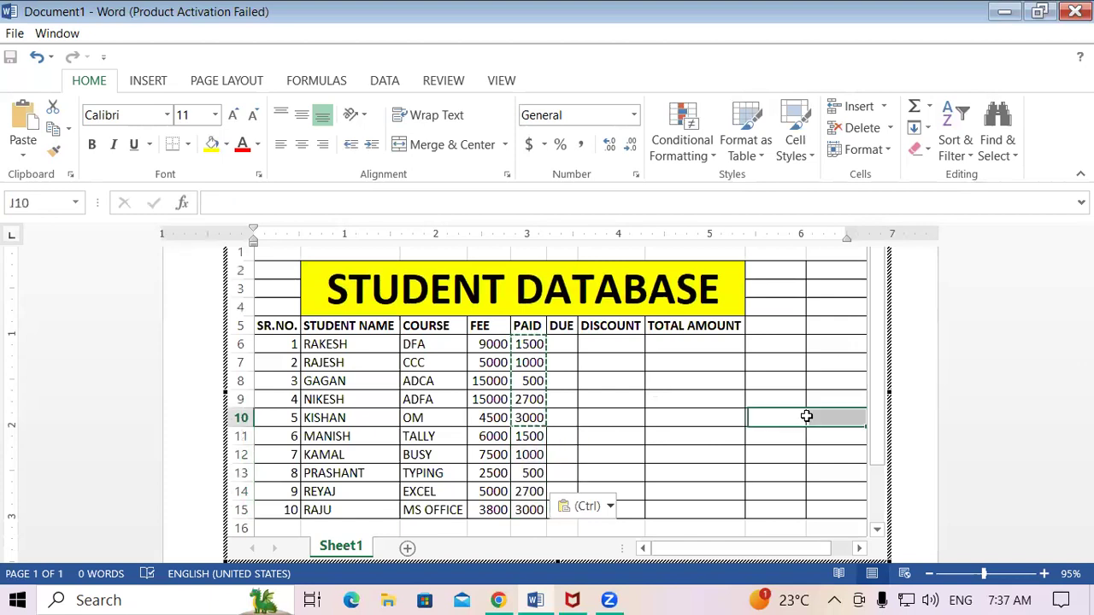
left_click(802, 472)
left_click(784, 460)
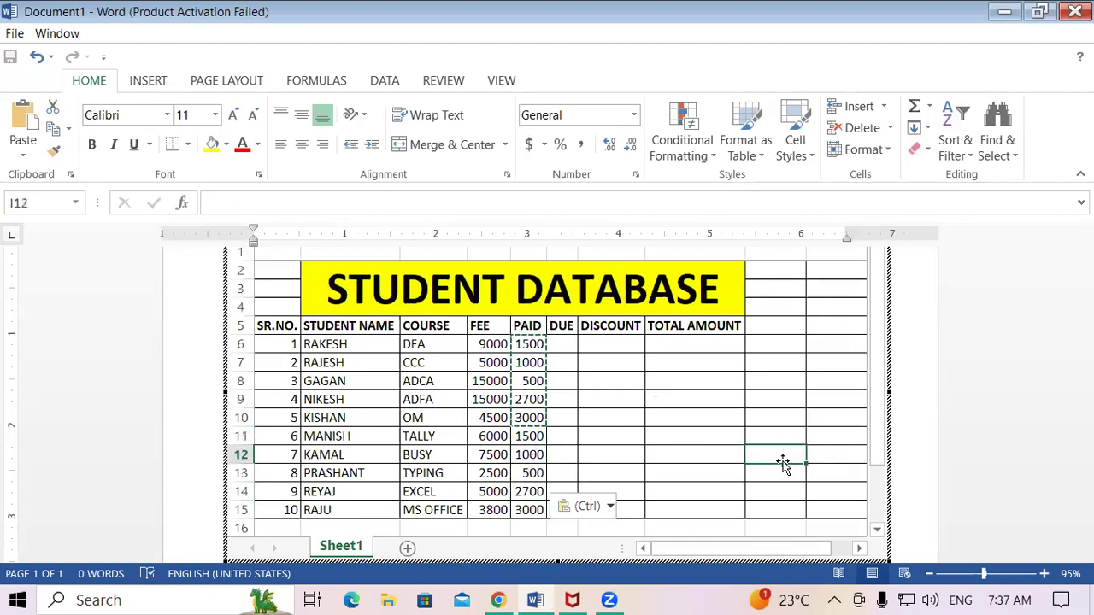
double_click(702, 415)
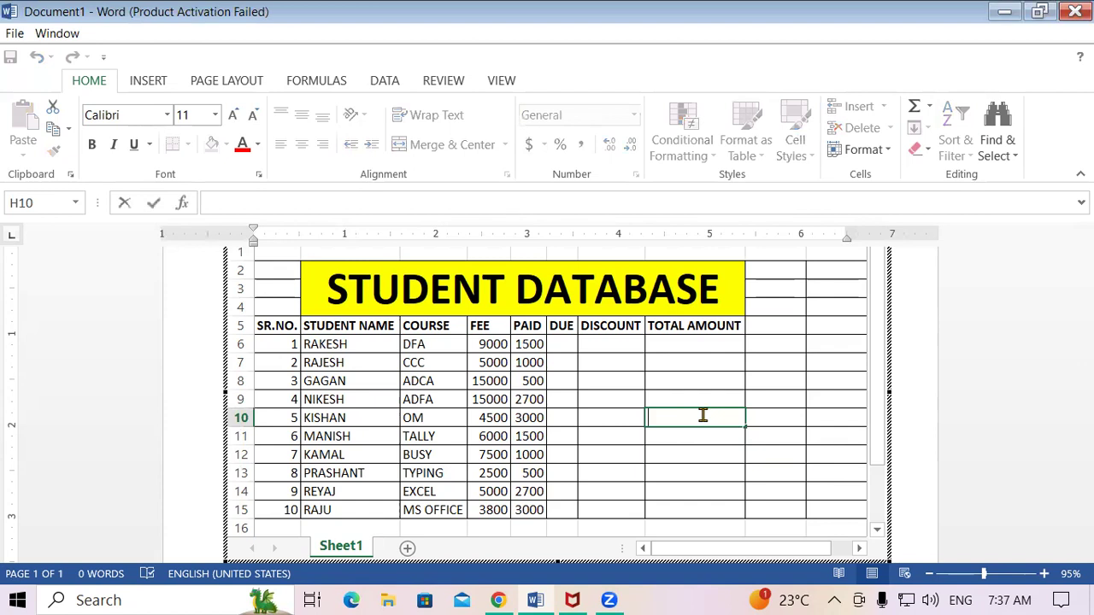
left_click(558, 342)
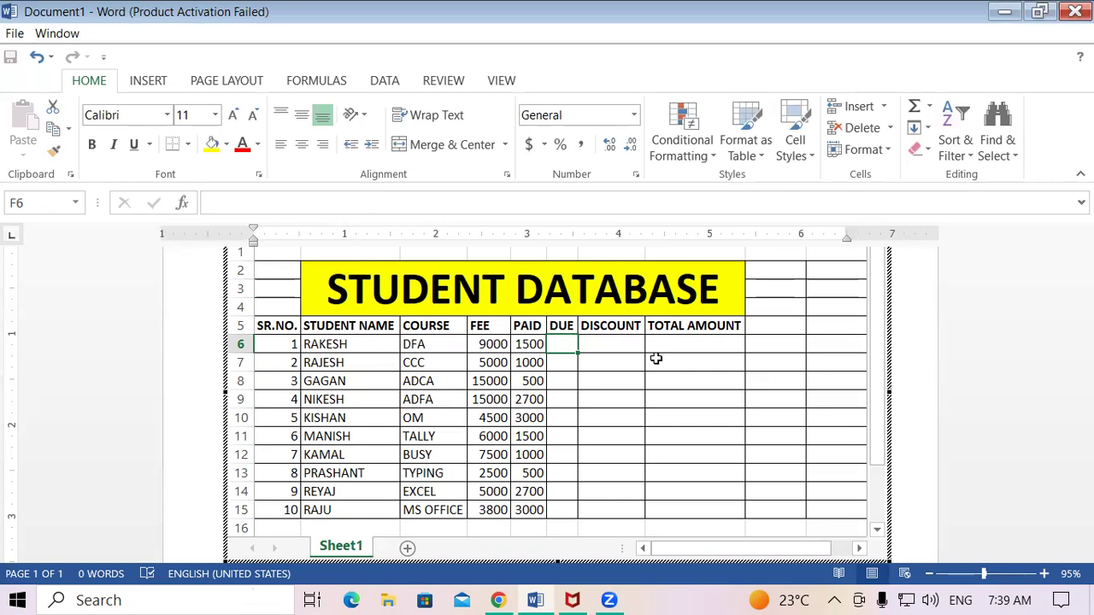
left_click_drag(285, 323, 527, 511)
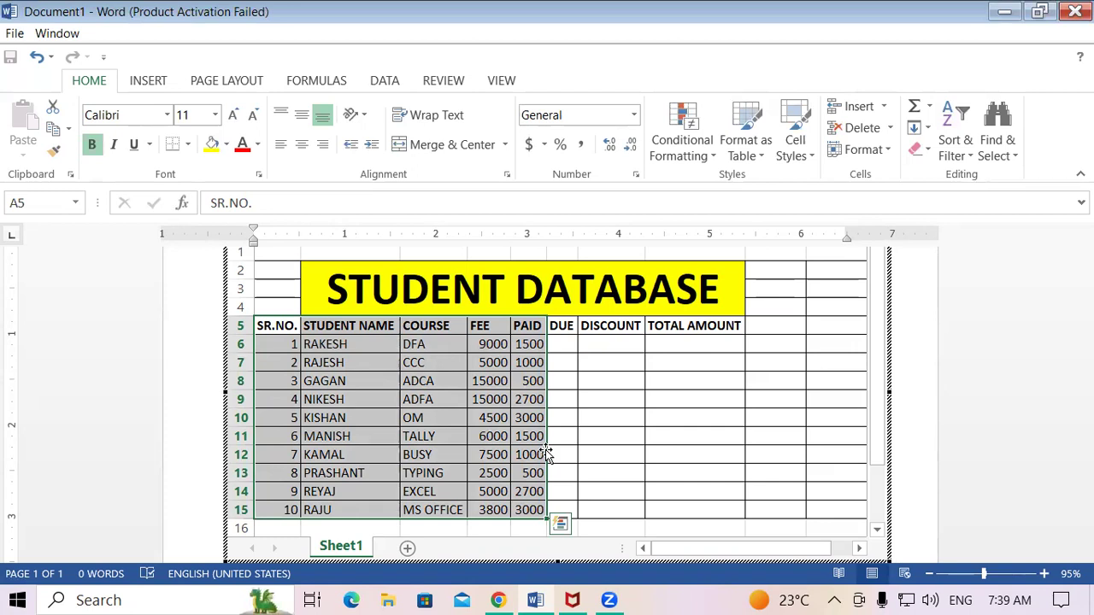
left_click_drag(686, 468, 687, 455)
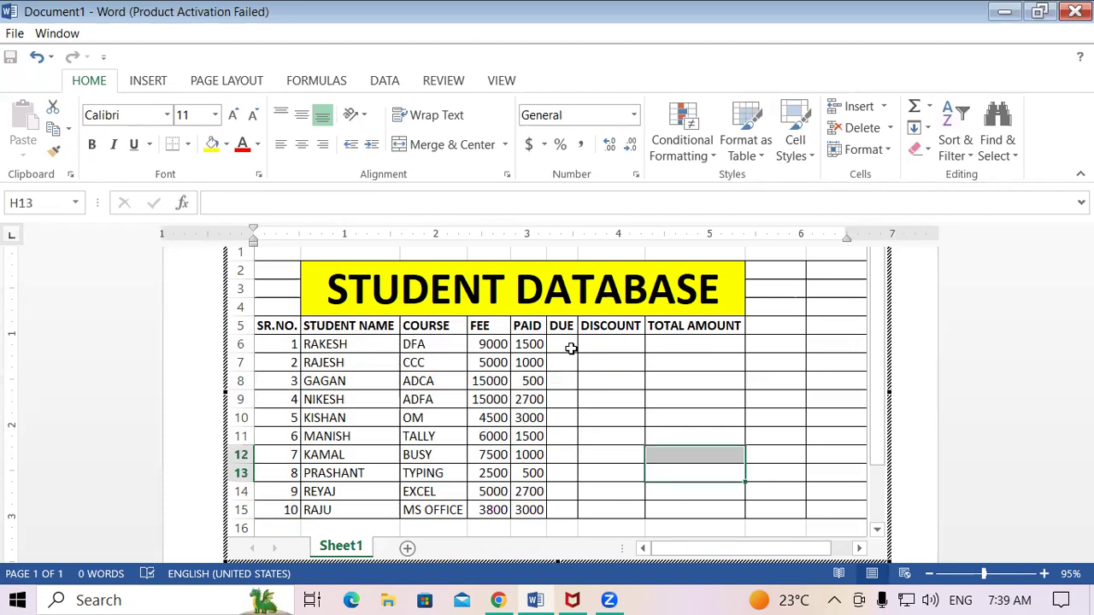
left_click(567, 342)
left_click(636, 350)
left_click(691, 348)
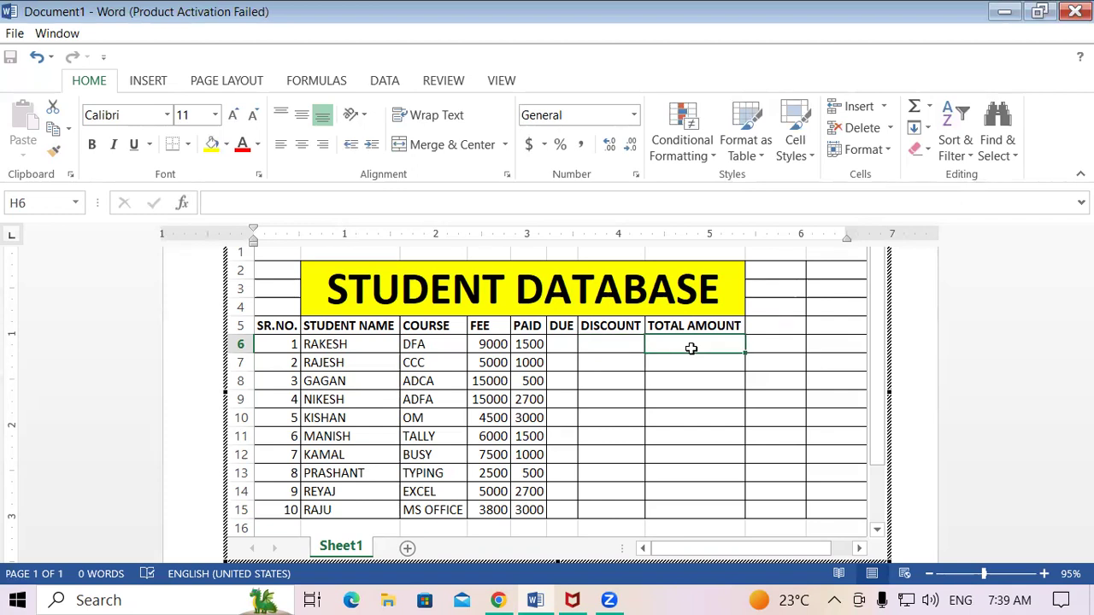
left_click(719, 470)
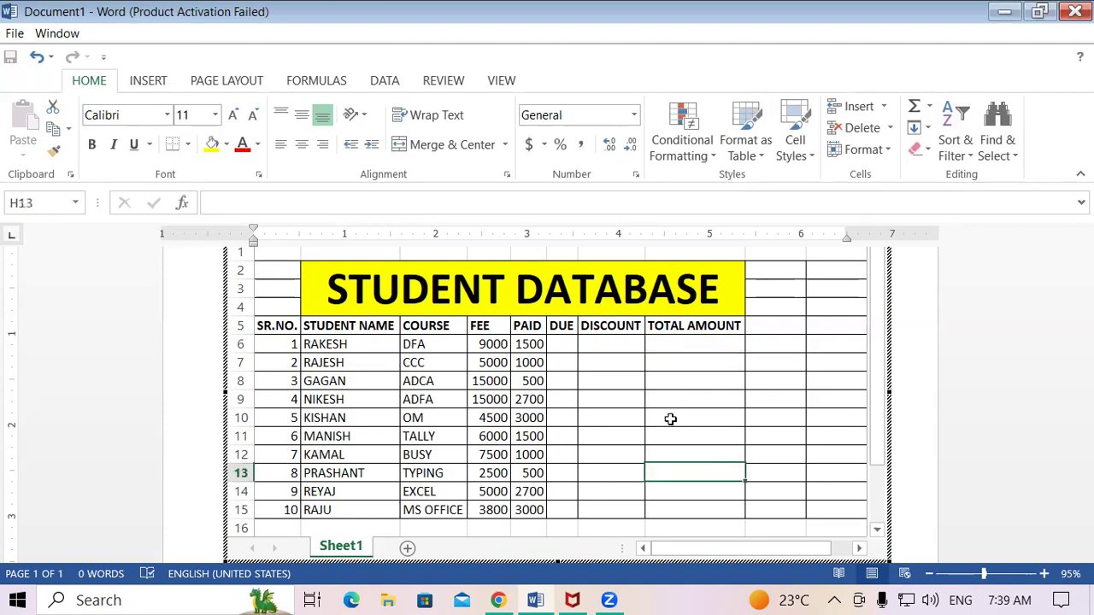
Calculate the first student's due in cell F6 as fee minus paid with the formula =D6-E6.
left_click(568, 342)
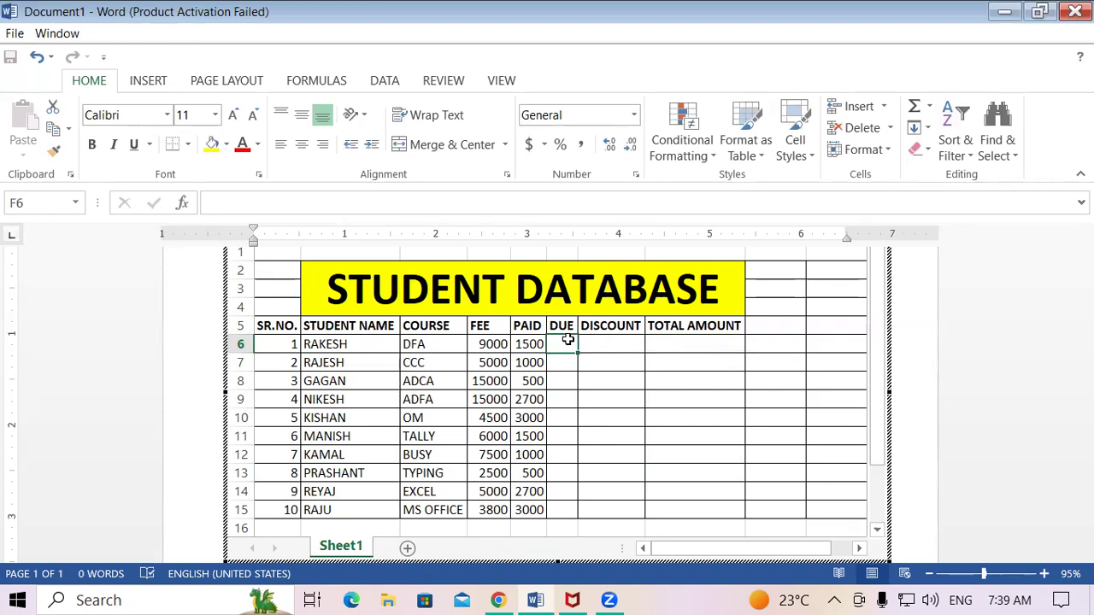
type("=")
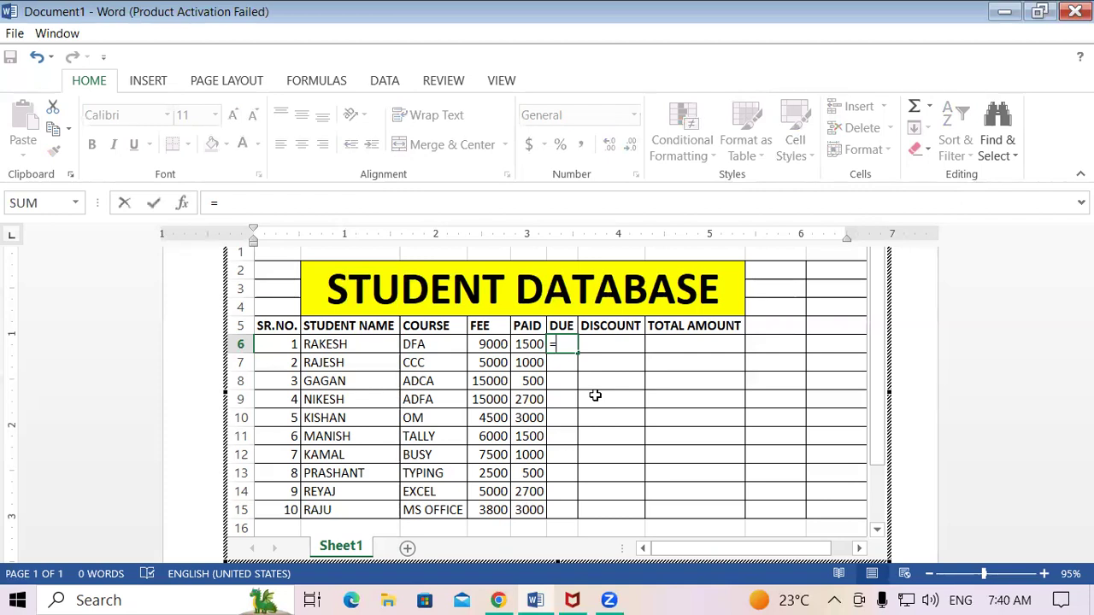
left_click(498, 343)
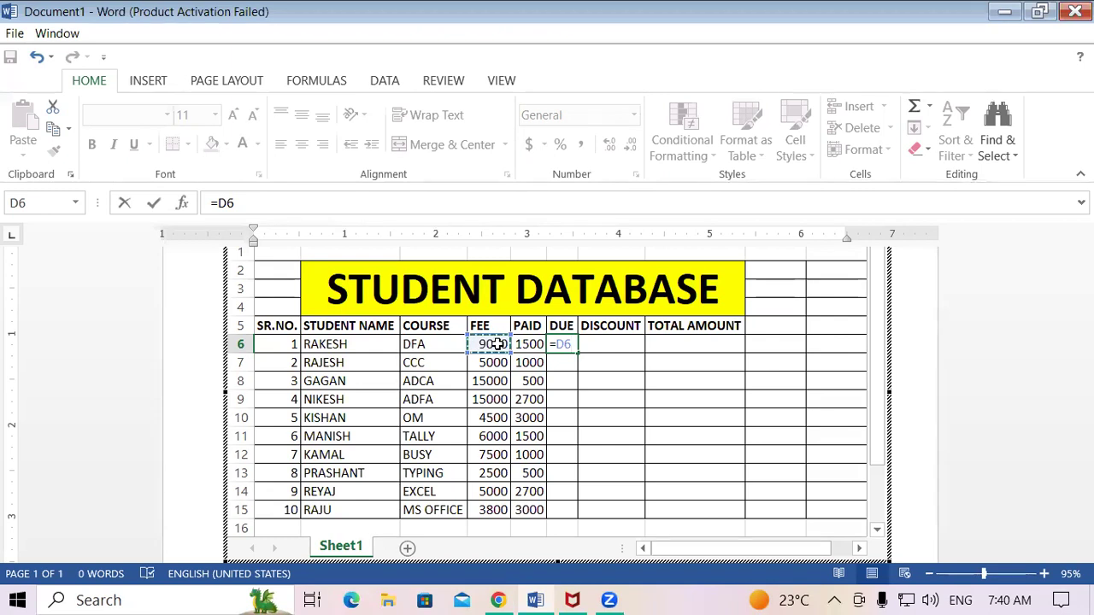
type("-")
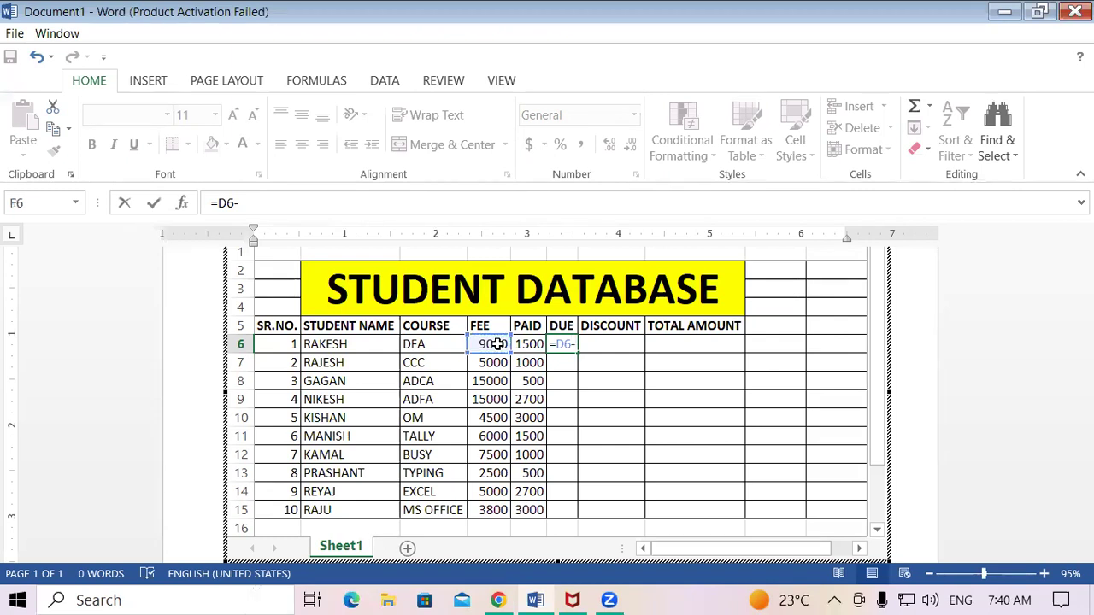
left_click(530, 344)
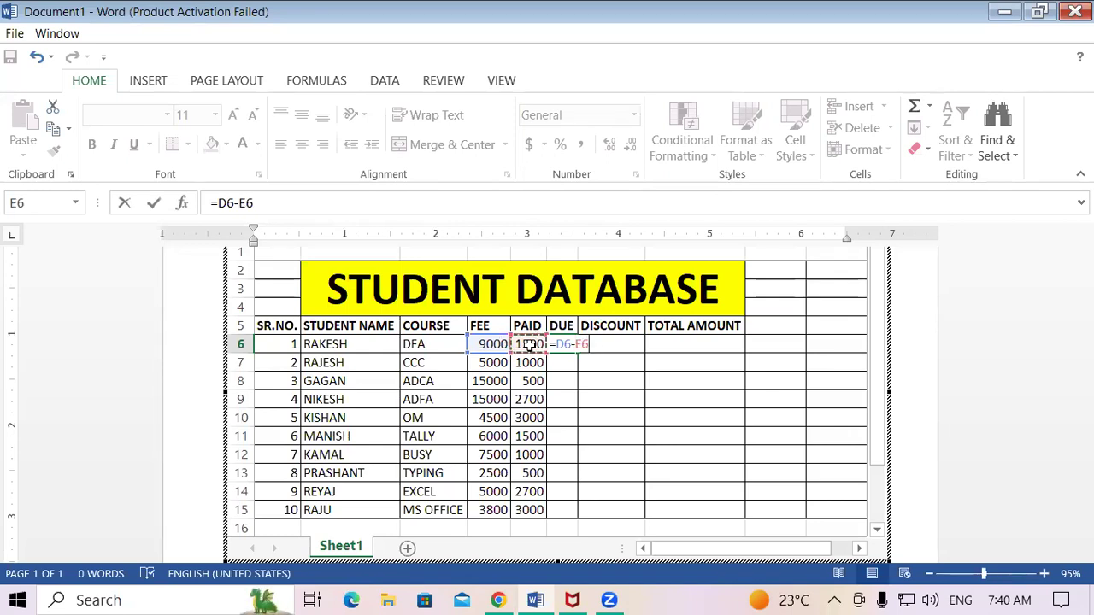
key("Return")
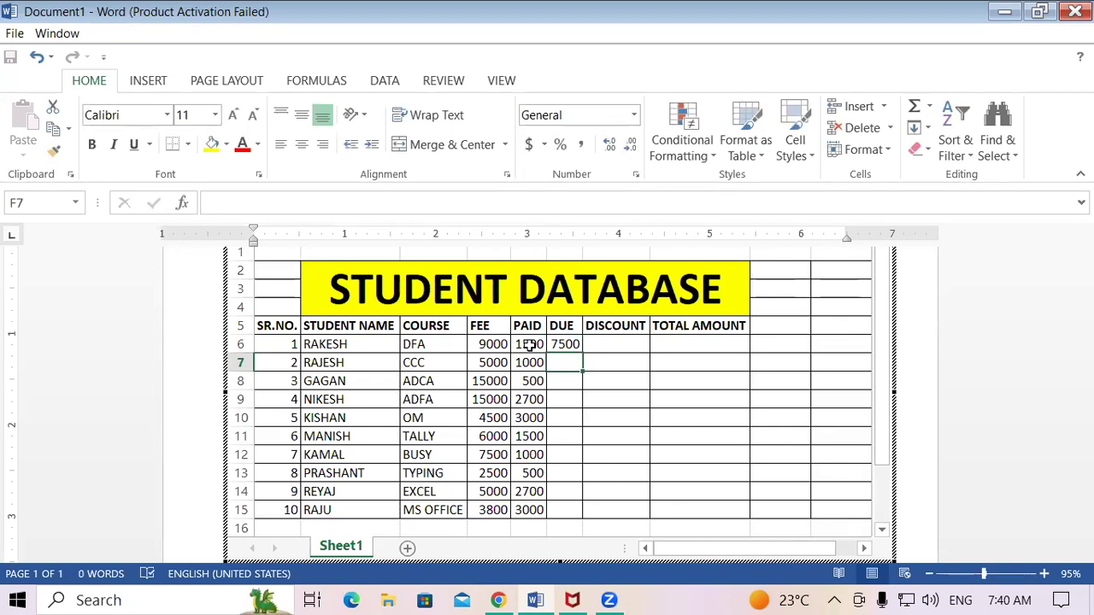
Clear the due formula from cell F6.
left_click(565, 344)
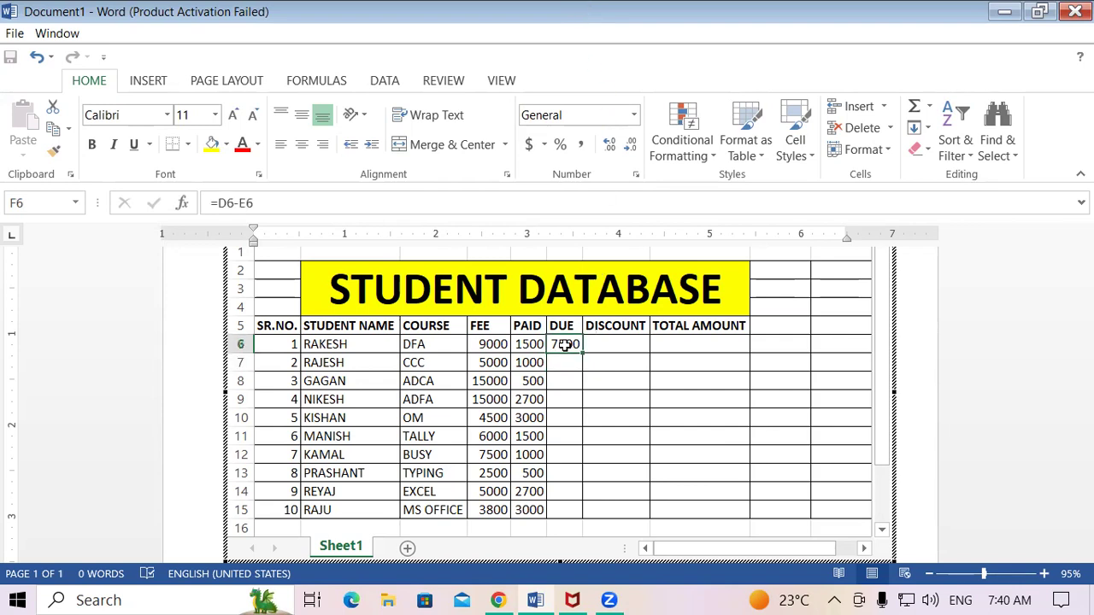
key("Delete")
left_click(563, 365)
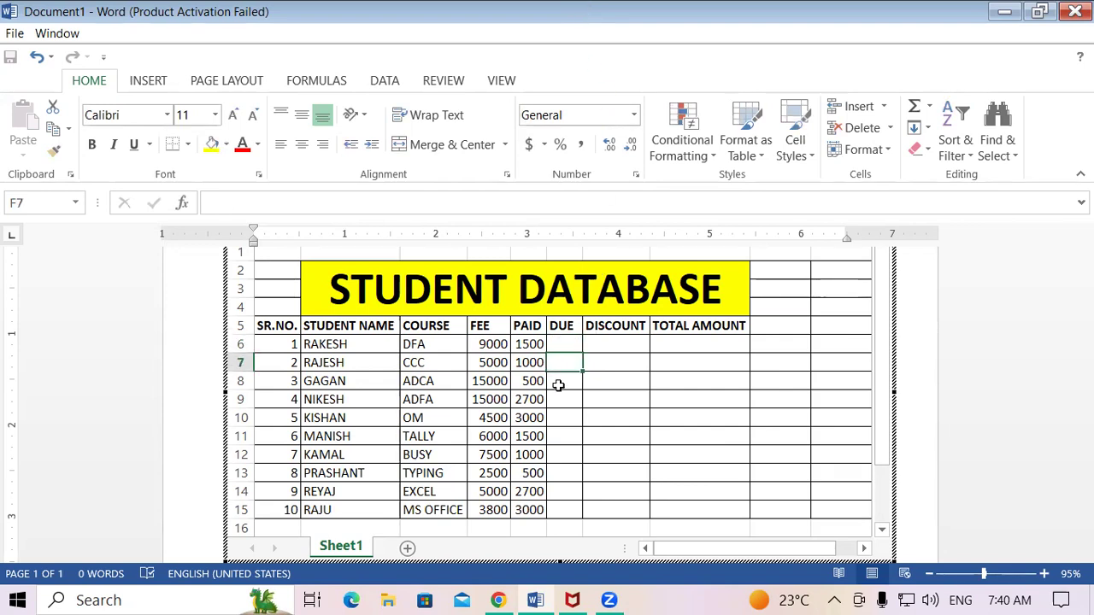
Enter the due formula =D6-E6 again in cell F6 for the first student.
left_click(565, 342)
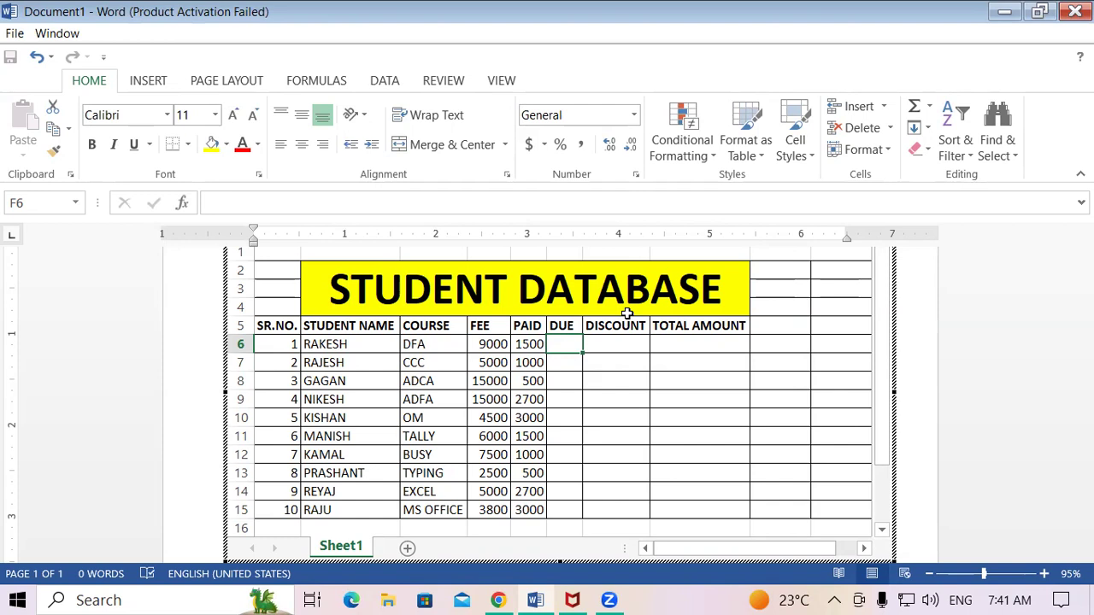
type("=")
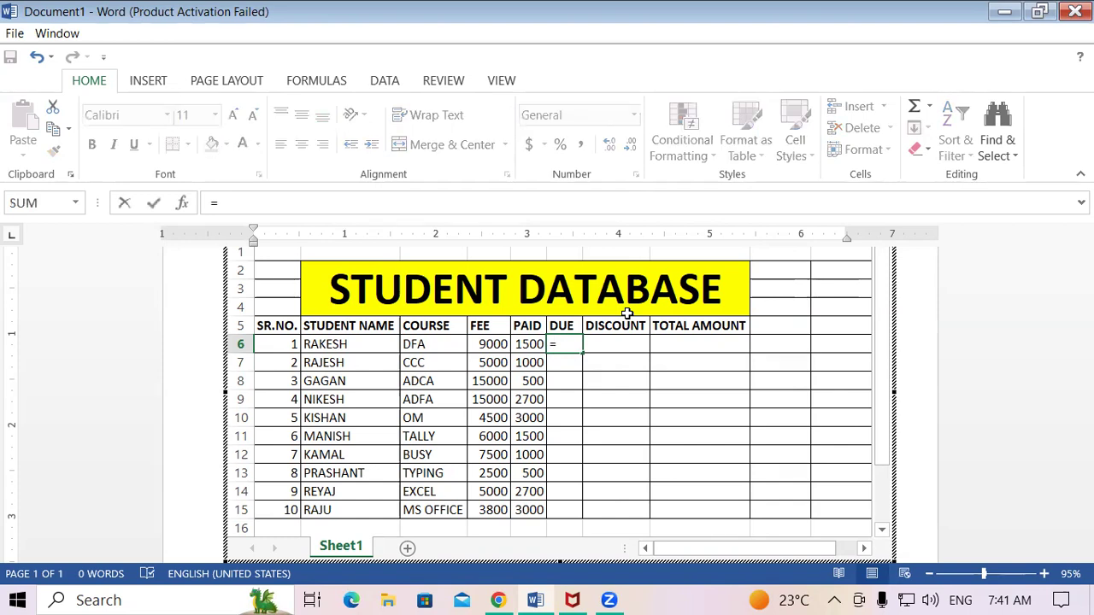
left_click(485, 345)
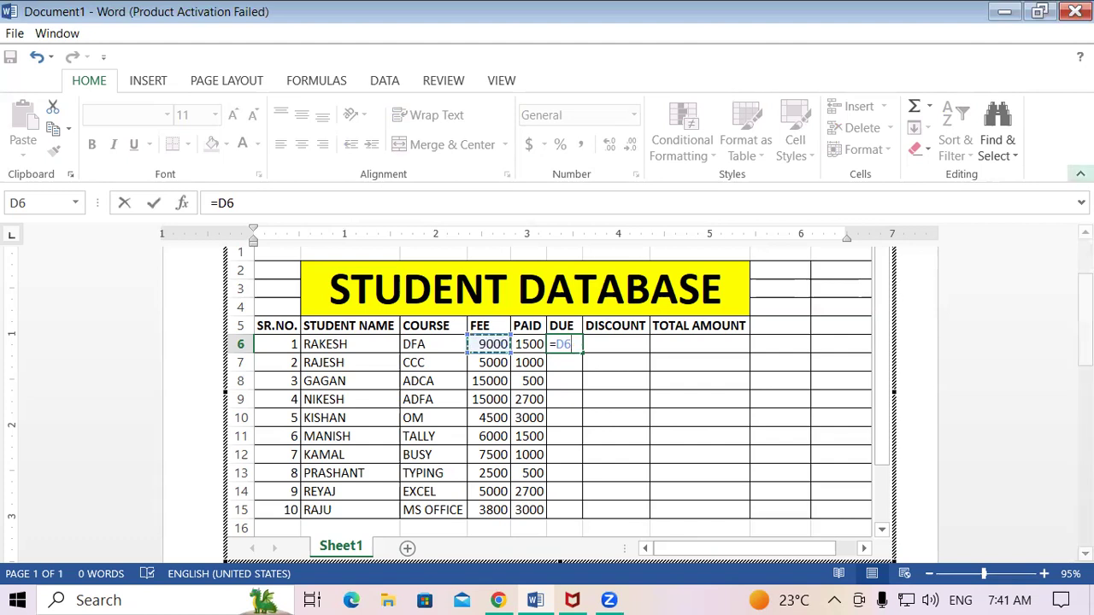
scroll(1062, 249, "up", 3)
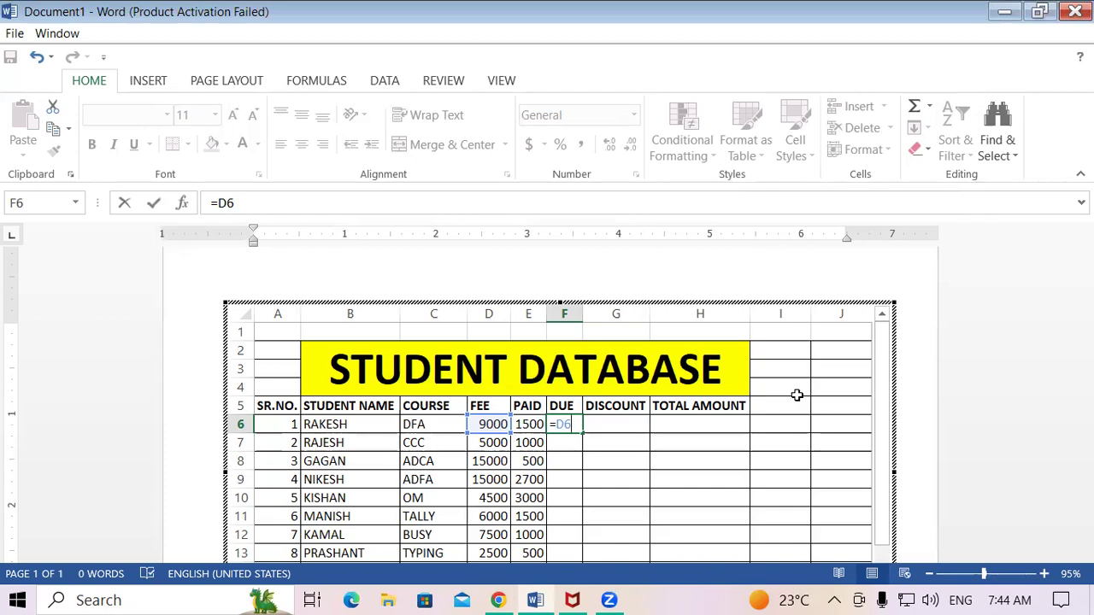
type("-")
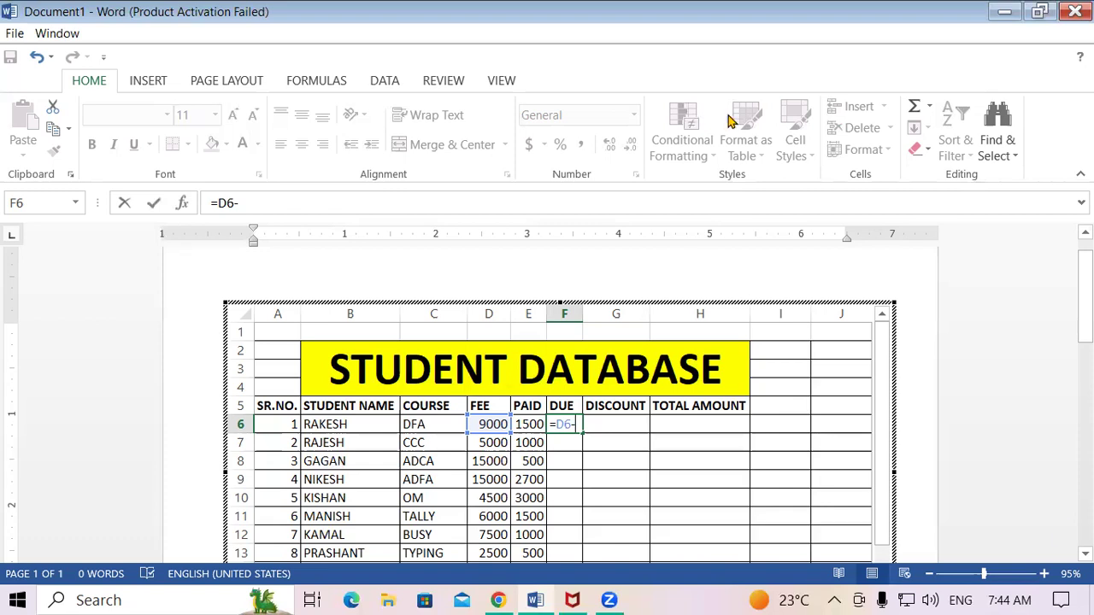
left_click(536, 424)
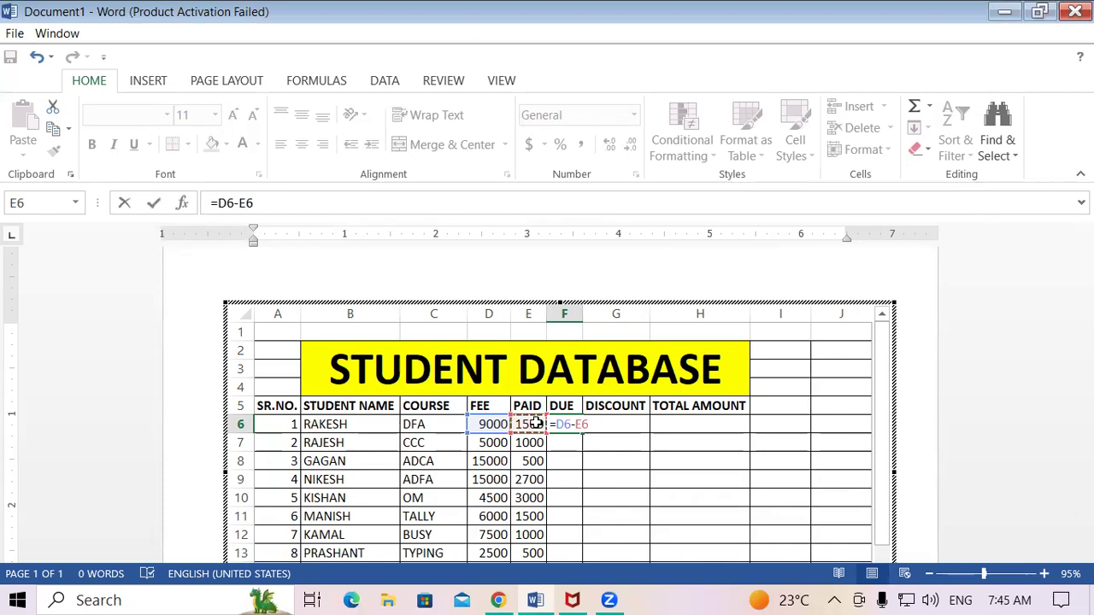
key("Return")
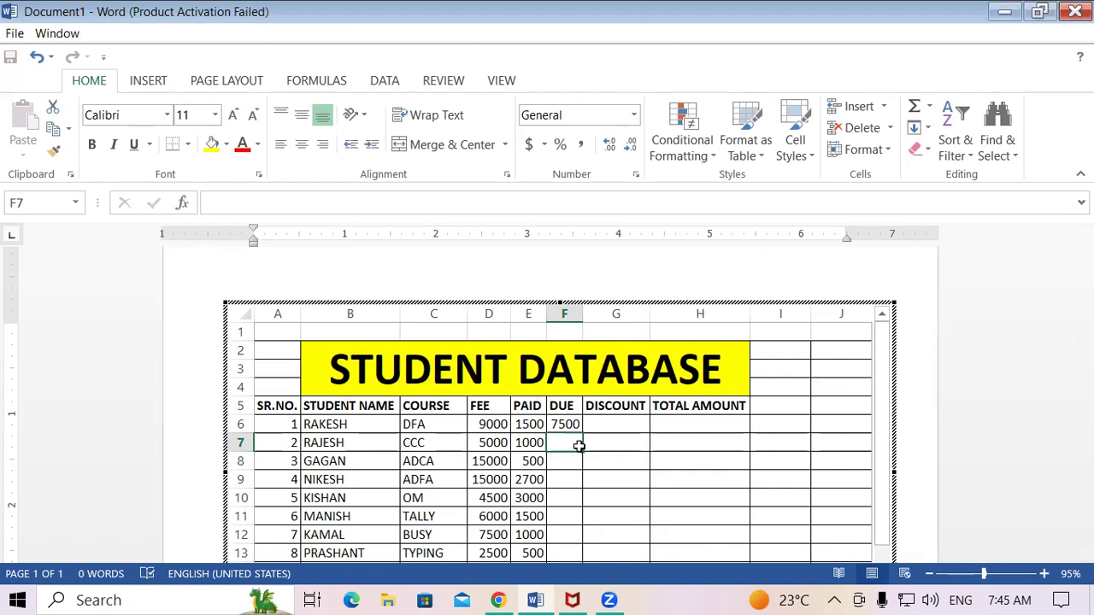
Fill the due formula from F6 down to F15 and autofit the DUE column's width to its amounts.
left_click(561, 423)
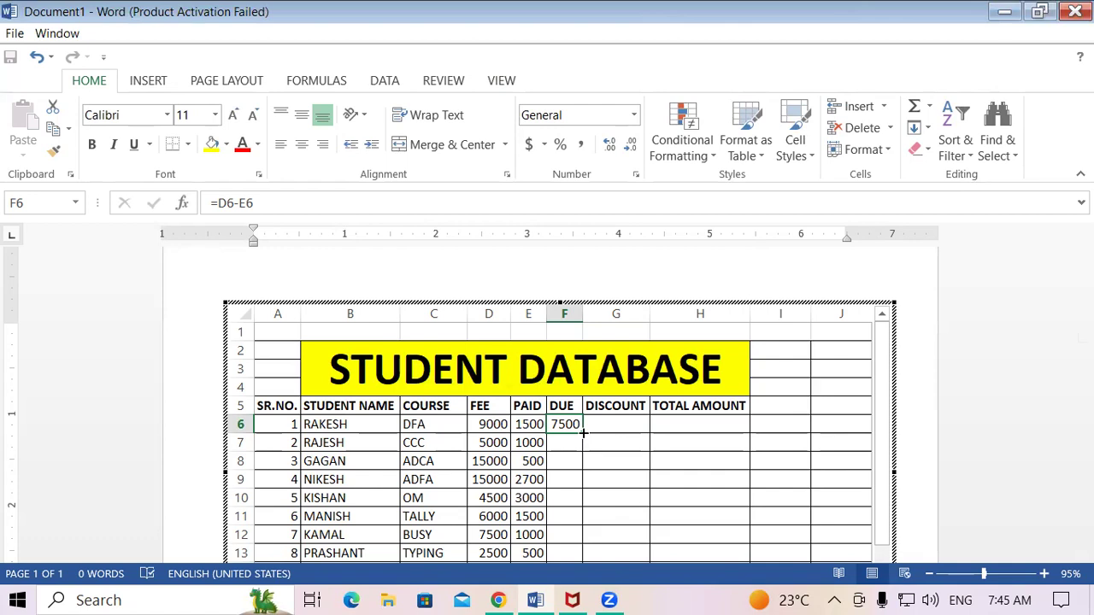
double_click(583, 433)
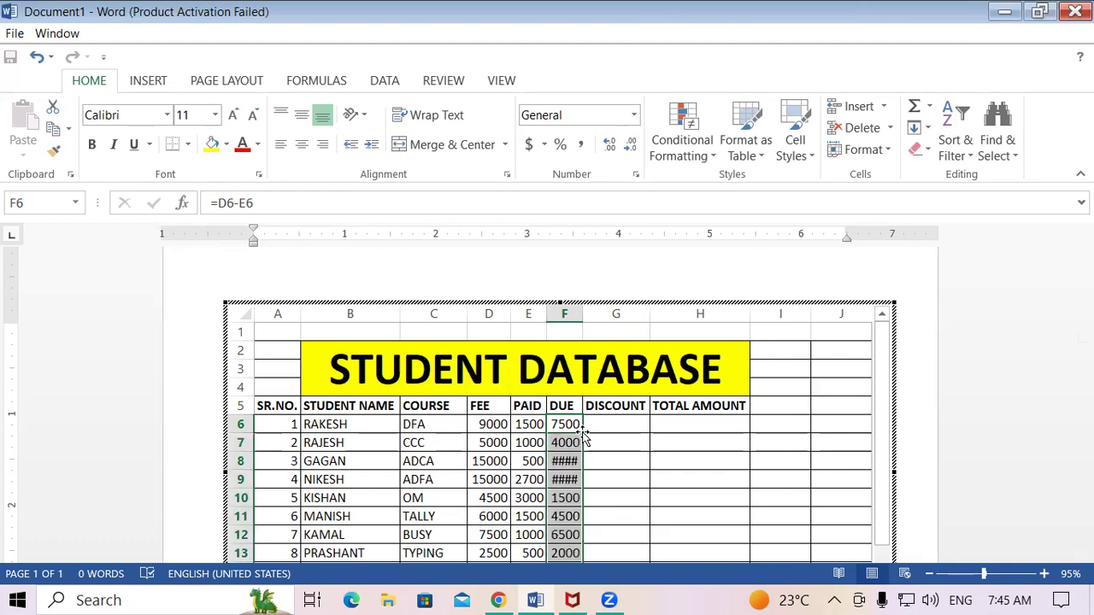
double_click(583, 312)
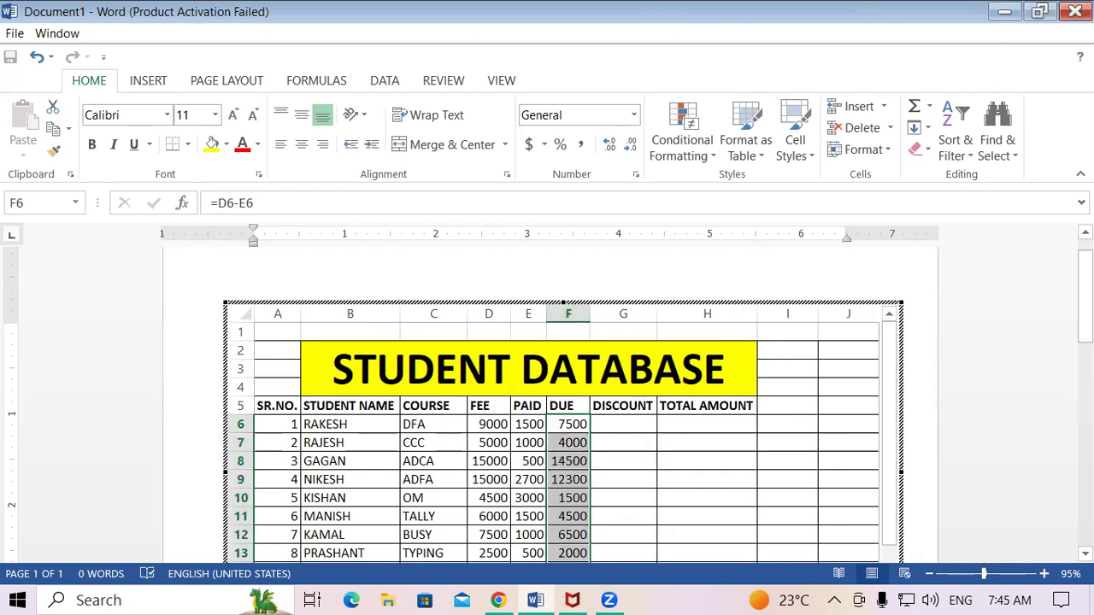
left_click(1085, 554)
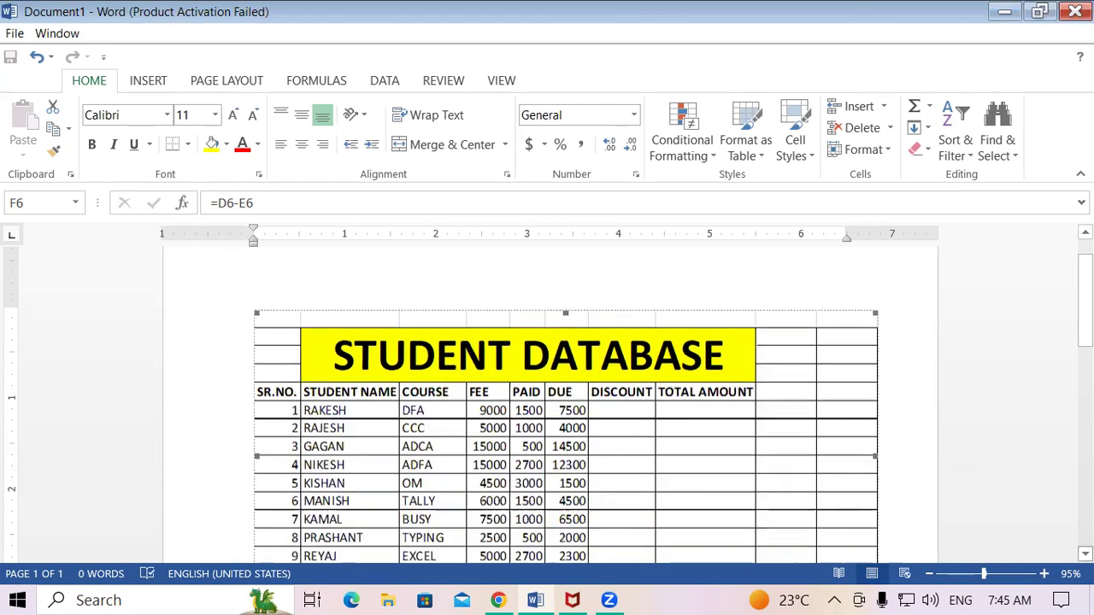
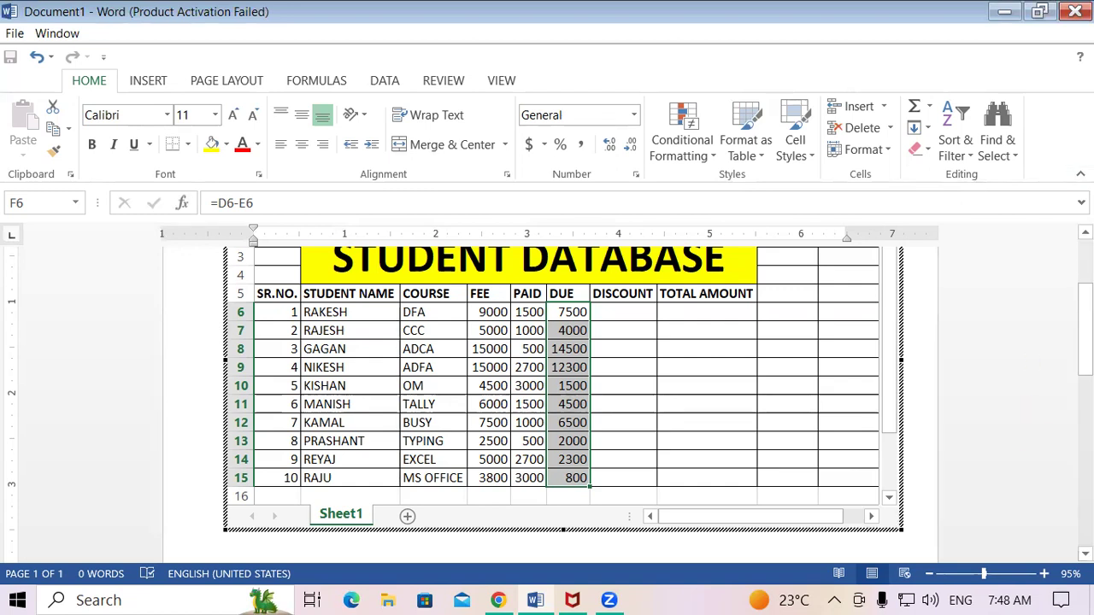
Begin the first student's discount formula in cell G6 with a reference to the due in F6.
left_click(648, 398)
left_click(630, 309)
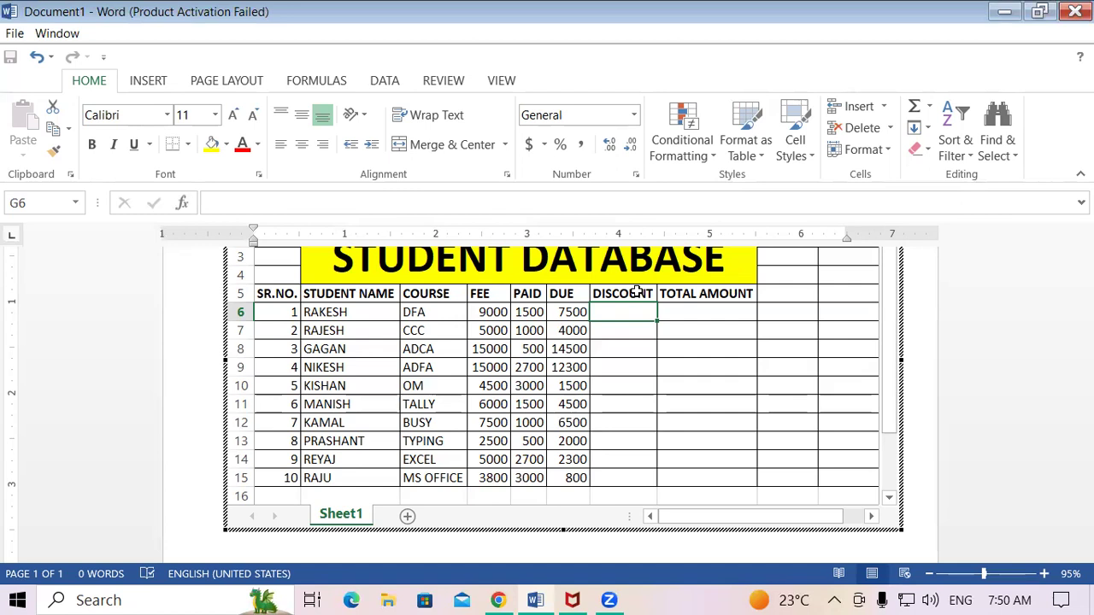
type("=")
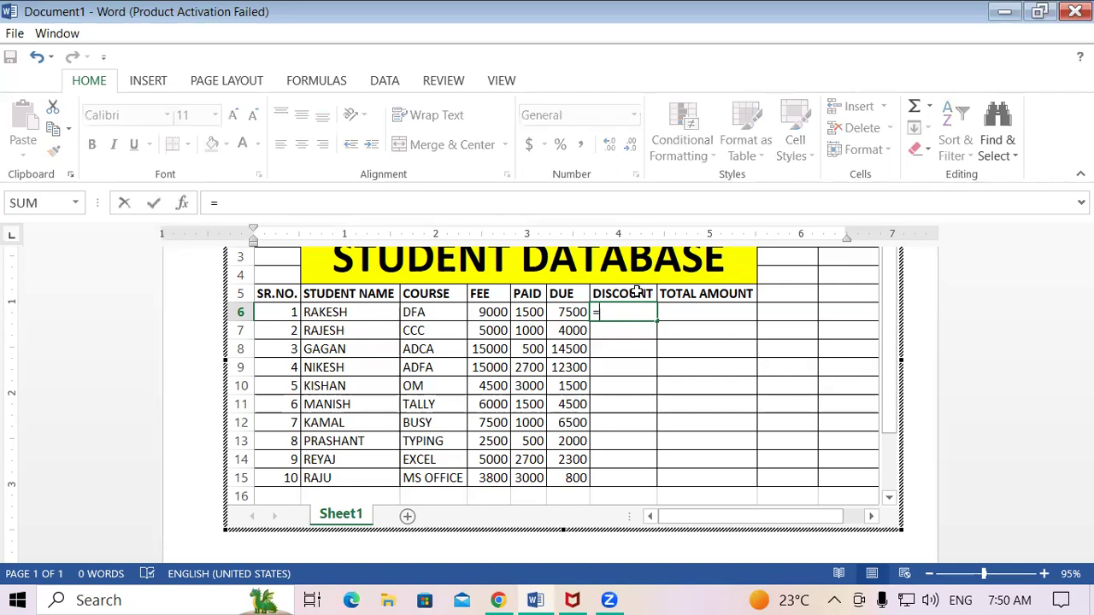
left_click(568, 312)
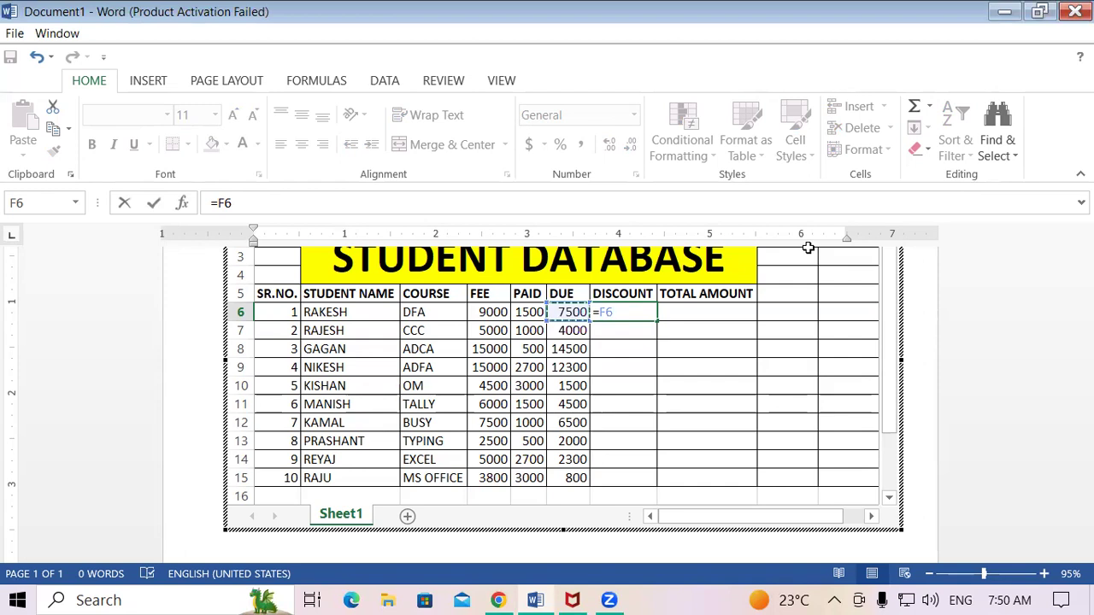
type("10")
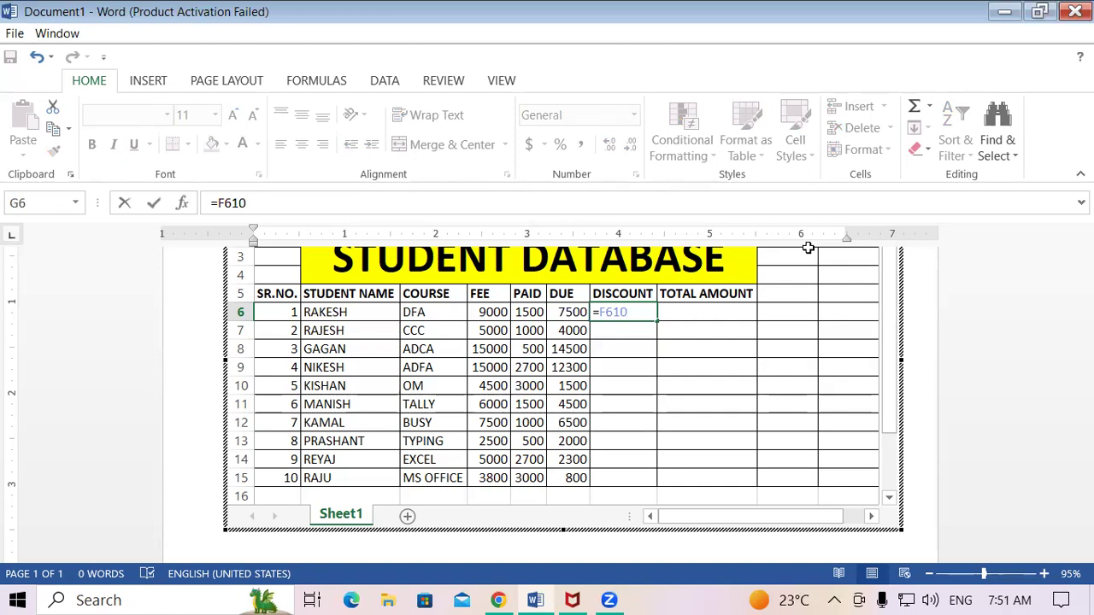
type("/100")
key("BackSpace")
key("BackSpace")
key("BackSpace")
key("BackSpace")
key("BackSpace")
key("BackSpace")
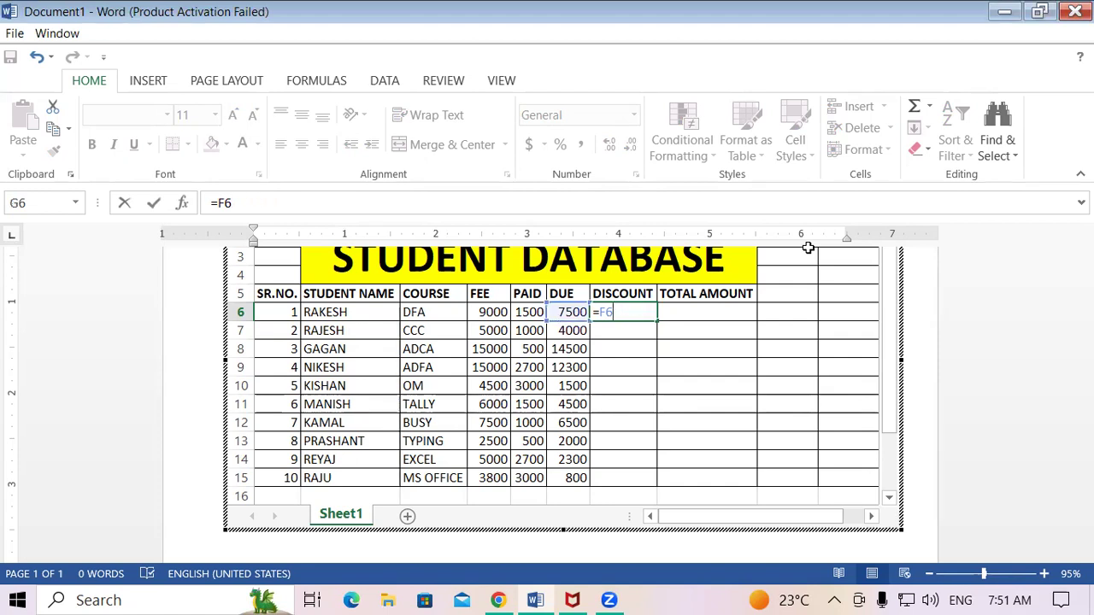
Complete the discount formula in G6 as 10 percent of the due, =F6*10/100.
type("*10")
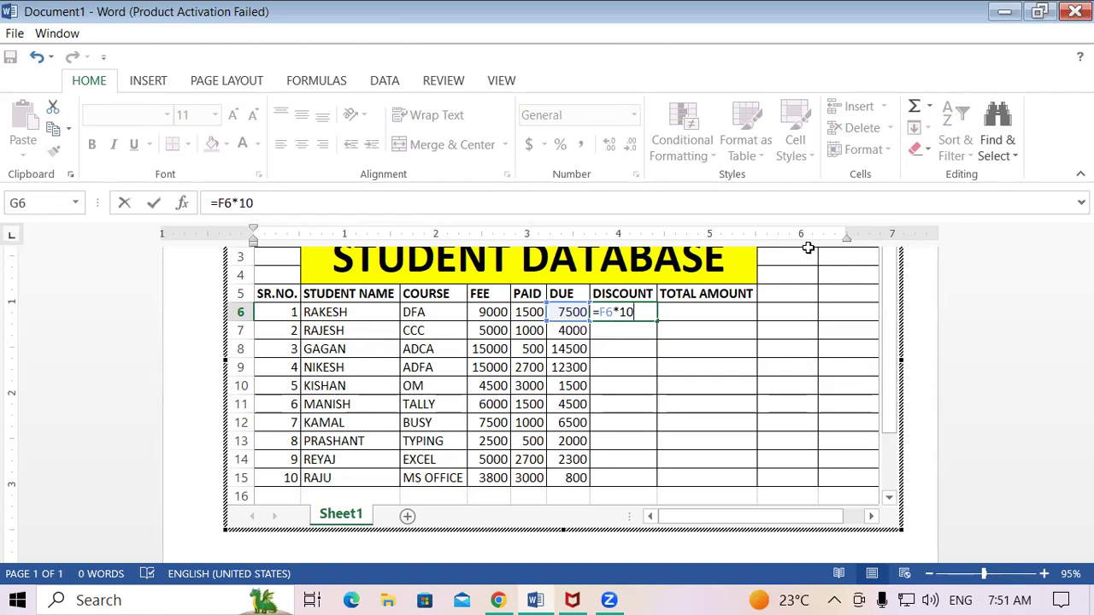
type("/100")
key("Return")
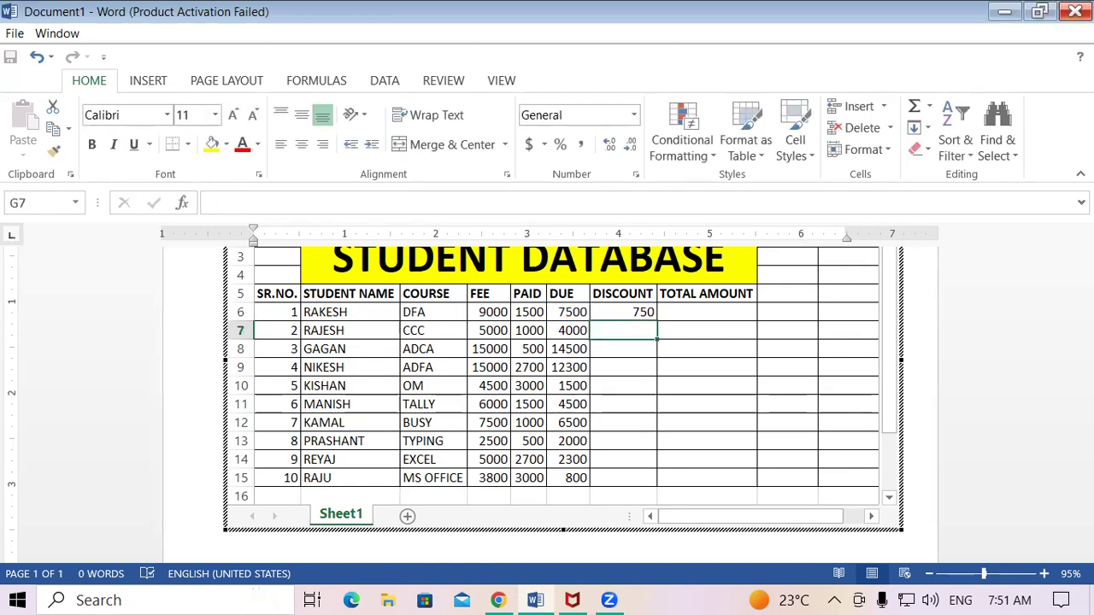
Fill the discount formula from G6 down to G15 for all remaining students.
left_click(623, 311)
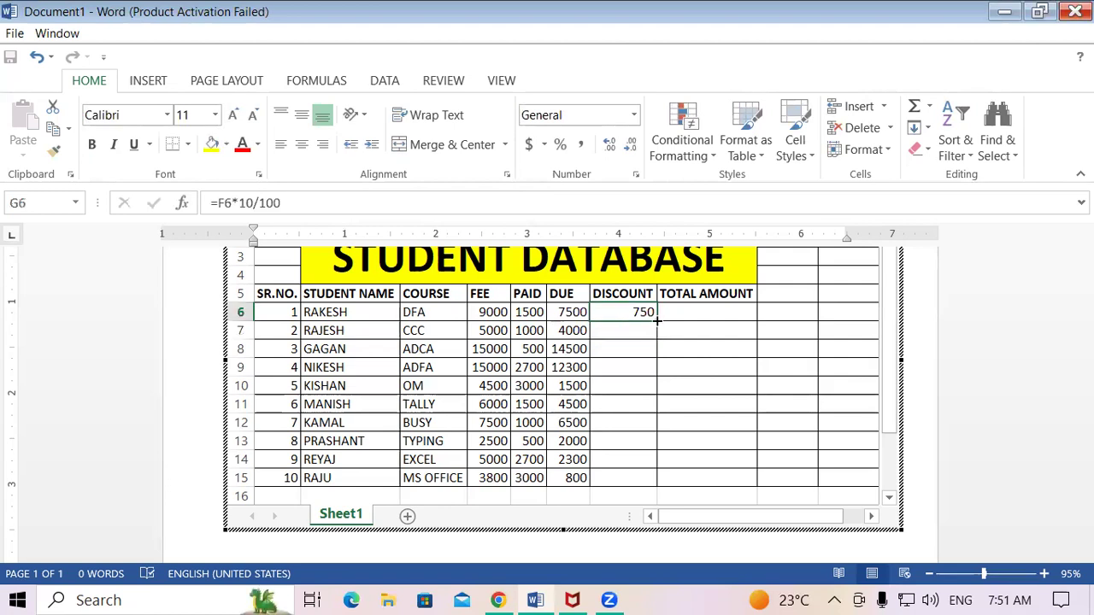
double_click(657, 318)
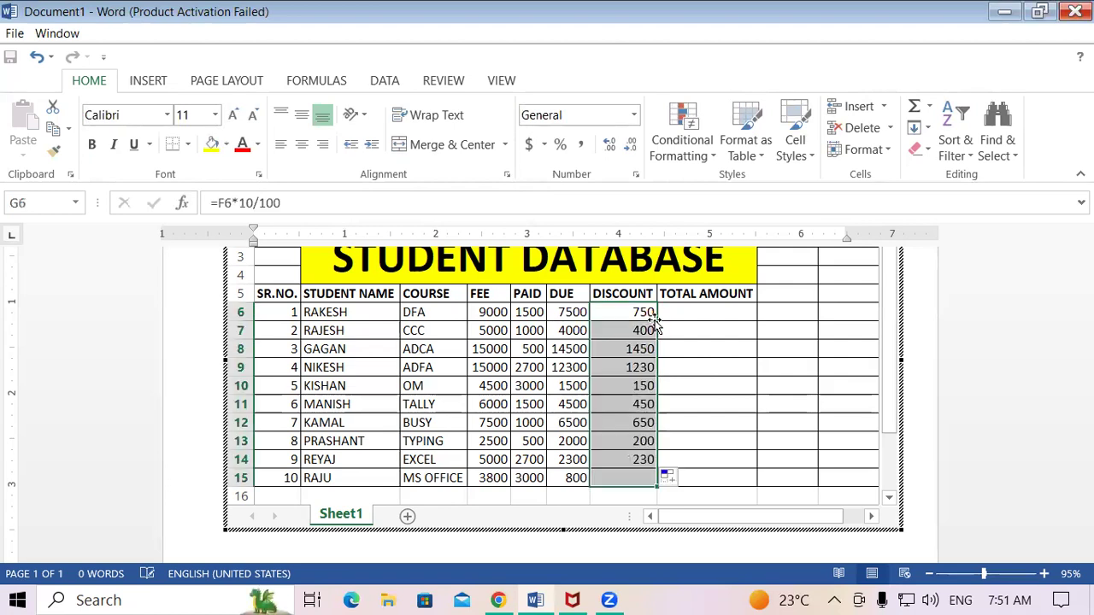
left_click(734, 411)
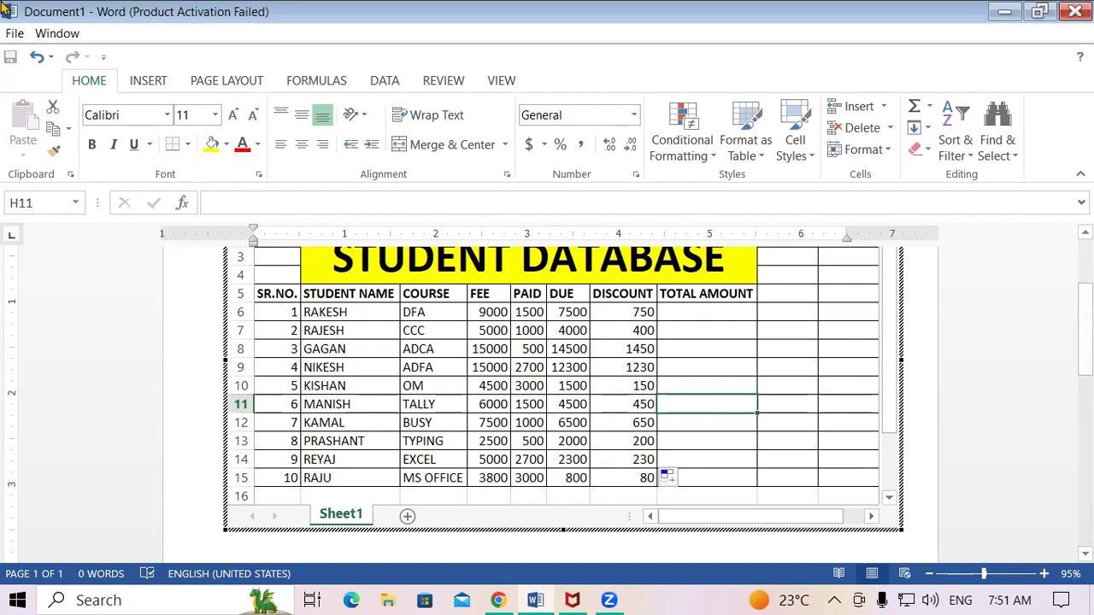
scroll(571, 359, "up", 1)
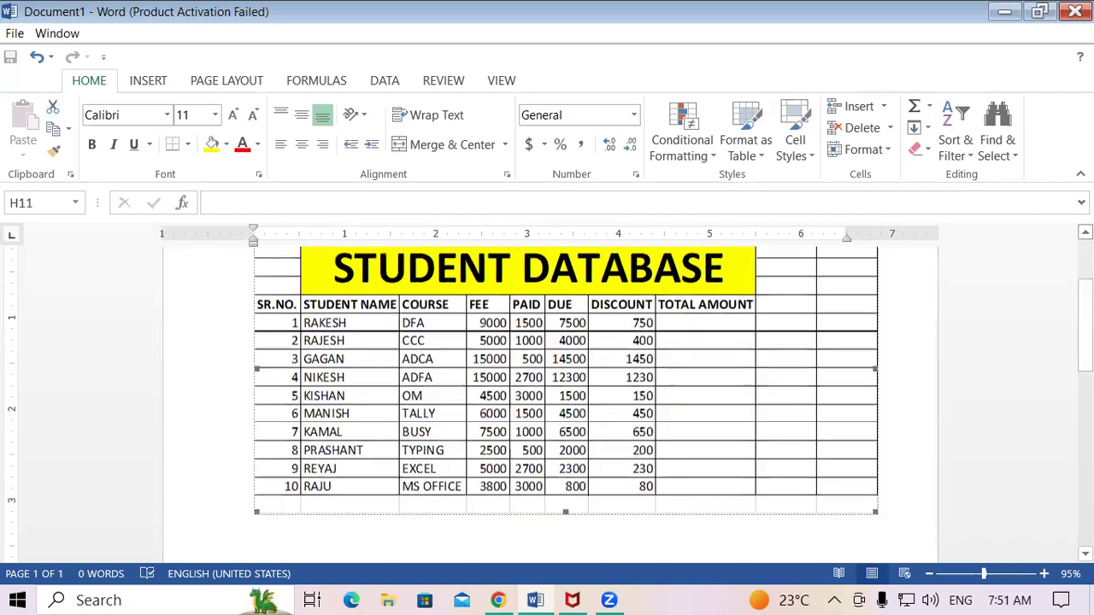
left_click(522, 330)
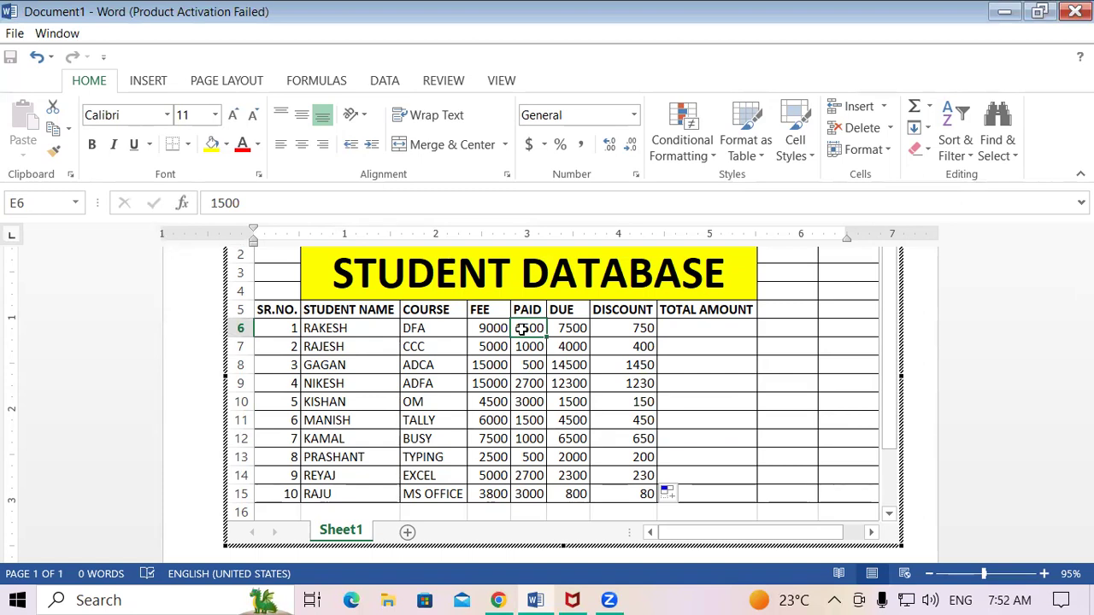
left_click(571, 330)
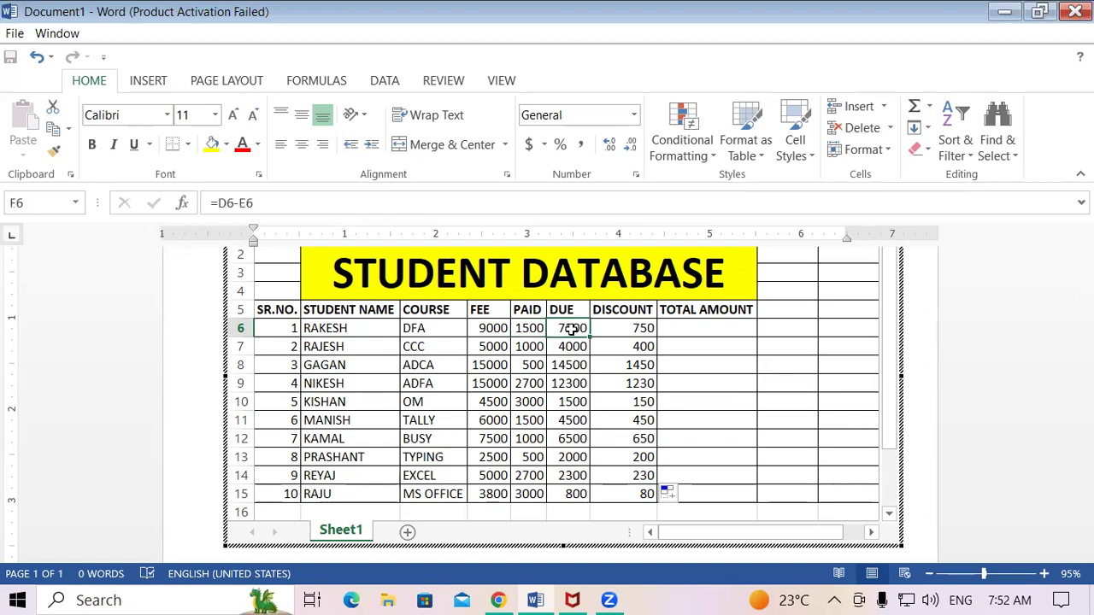
left_click(642, 330)
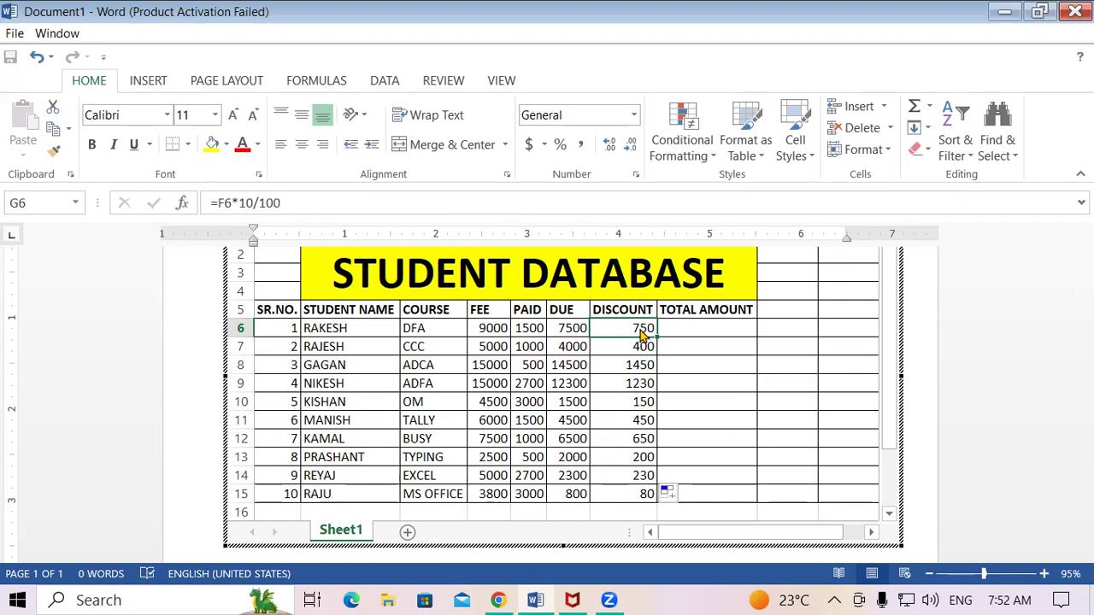
left_click(669, 333)
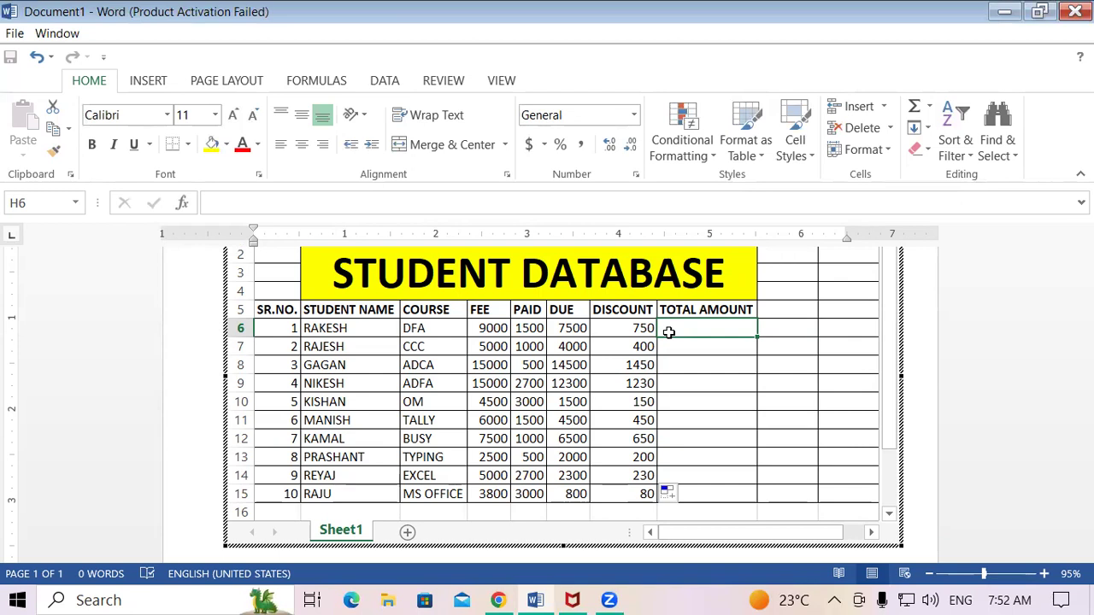
type("=")
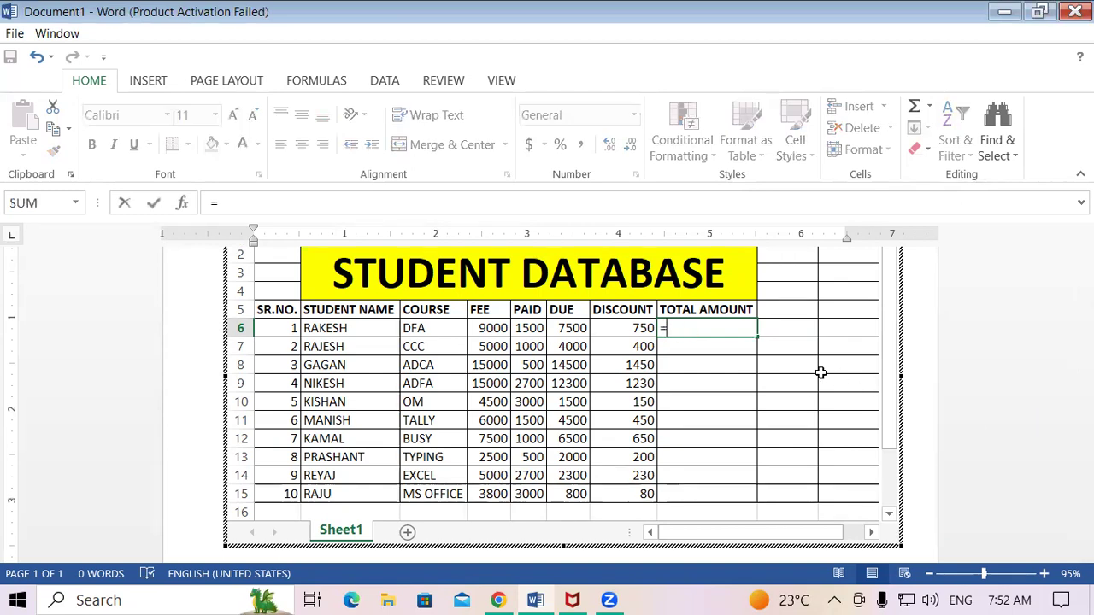
left_click(573, 329)
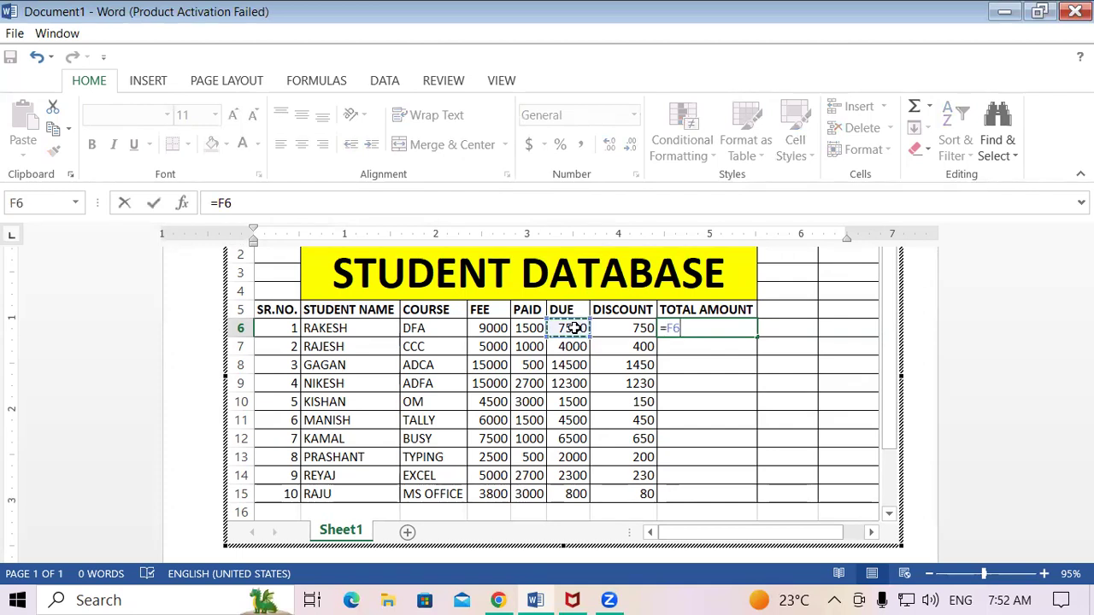
type("-")
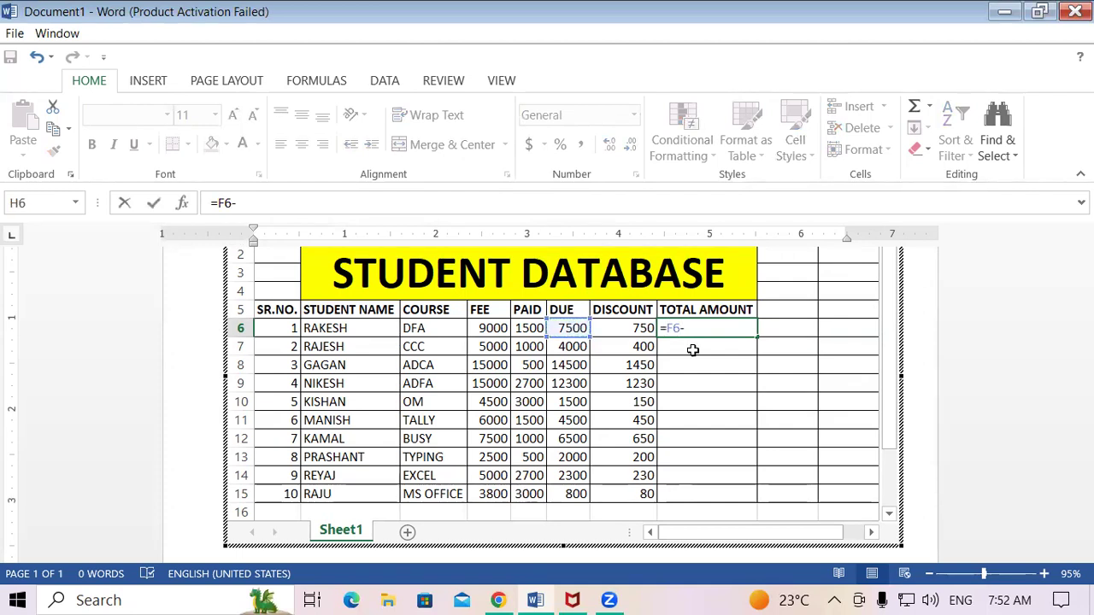
left_click(606, 332)
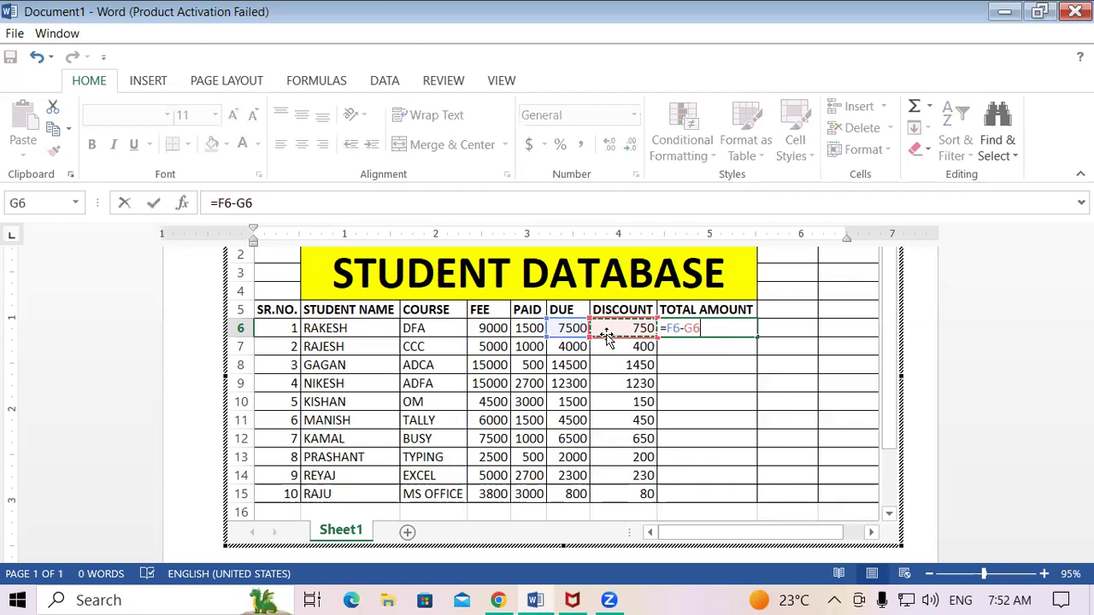
key("BackSpace")
key("BackSpace")
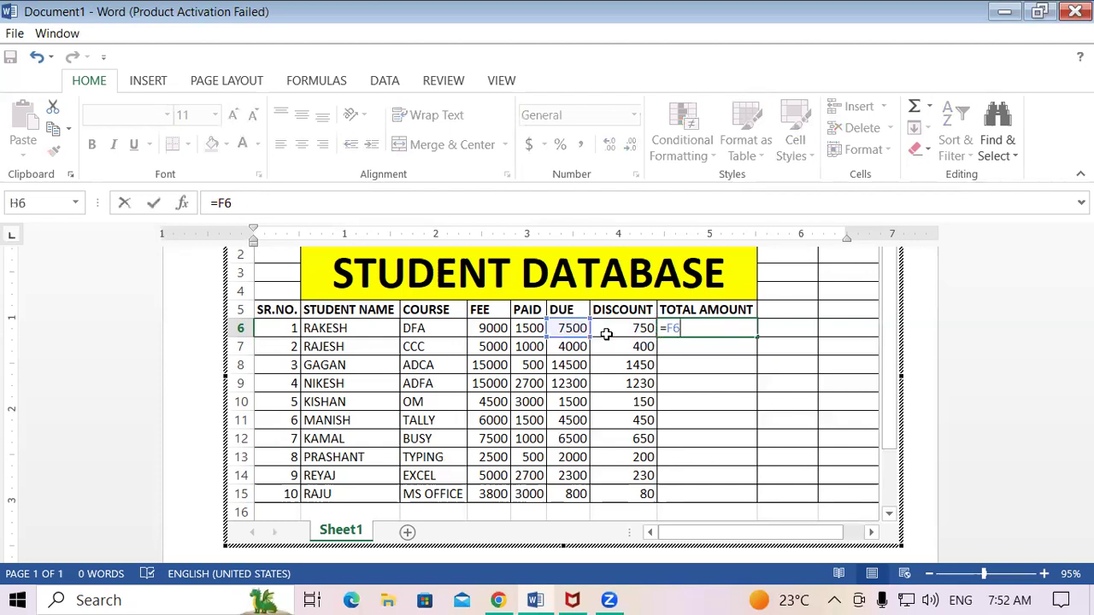
key("Escape")
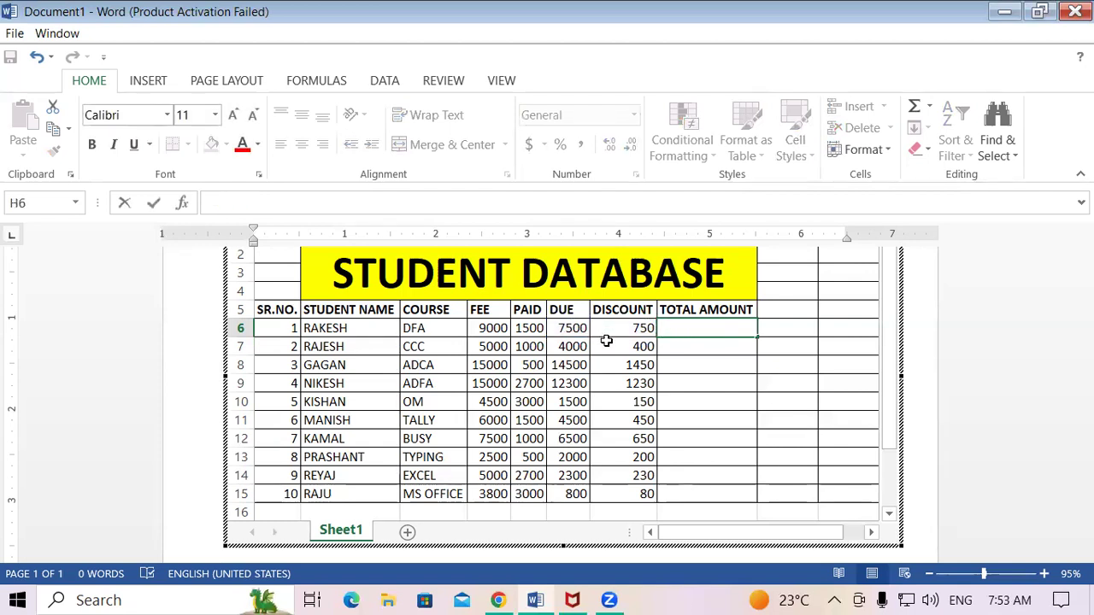
Clear the discount formulas from column G, covering cells G6 to G19.
left_click(716, 403)
left_click(701, 329)
left_click_drag(641, 328, 643, 515)
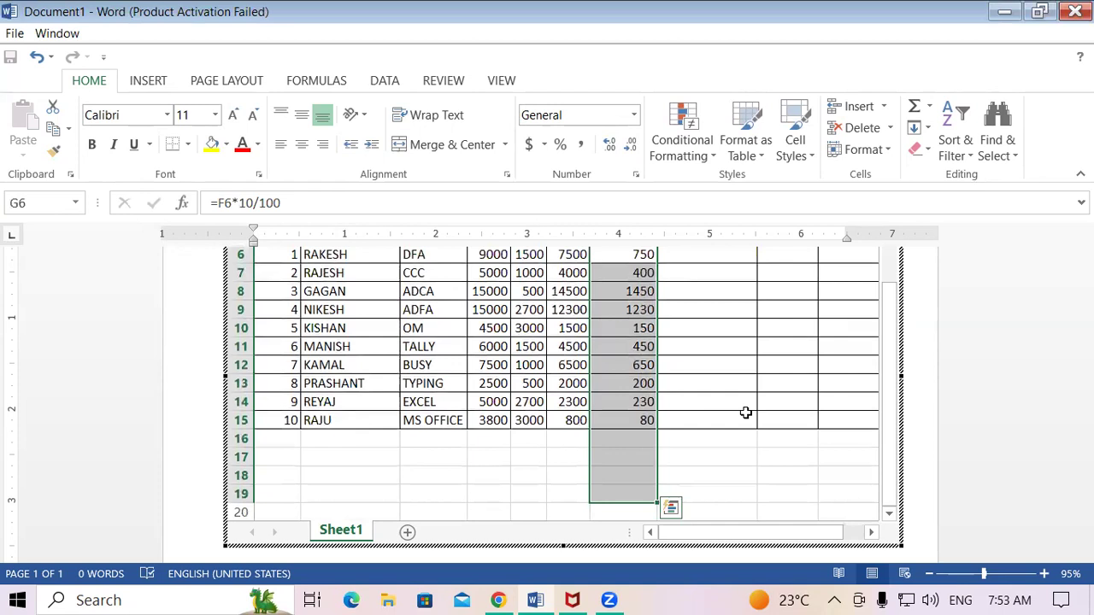
key("Delete")
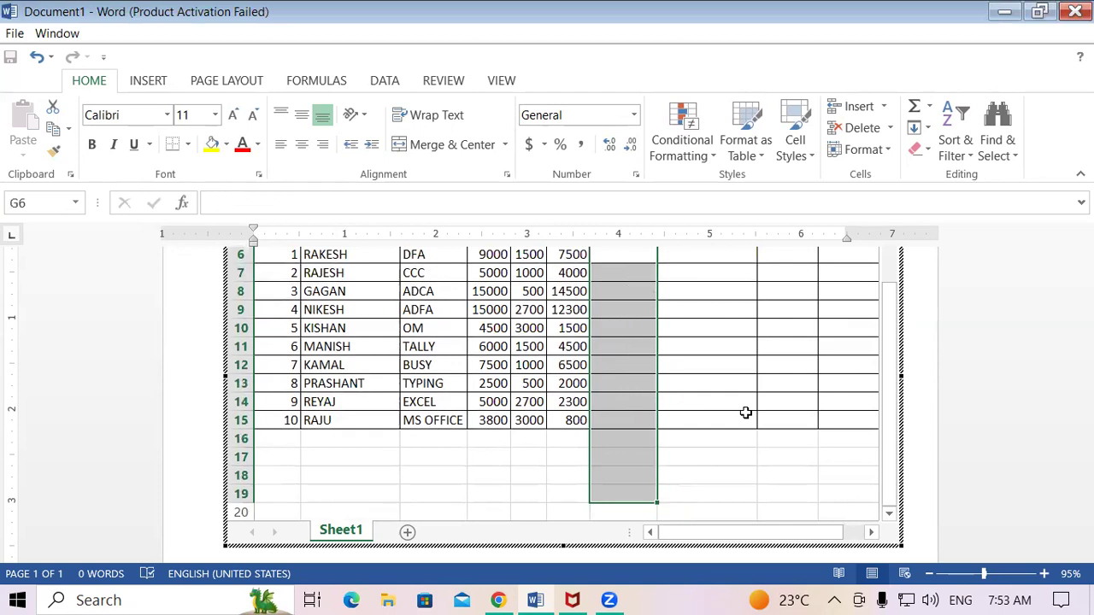
scroll(920, 408, "up", 3)
scroll(678, 405, "down", 2)
Enter the 10 percent discount formula =F6*10/100 in G6 and fill it down to G15.
left_click(626, 336)
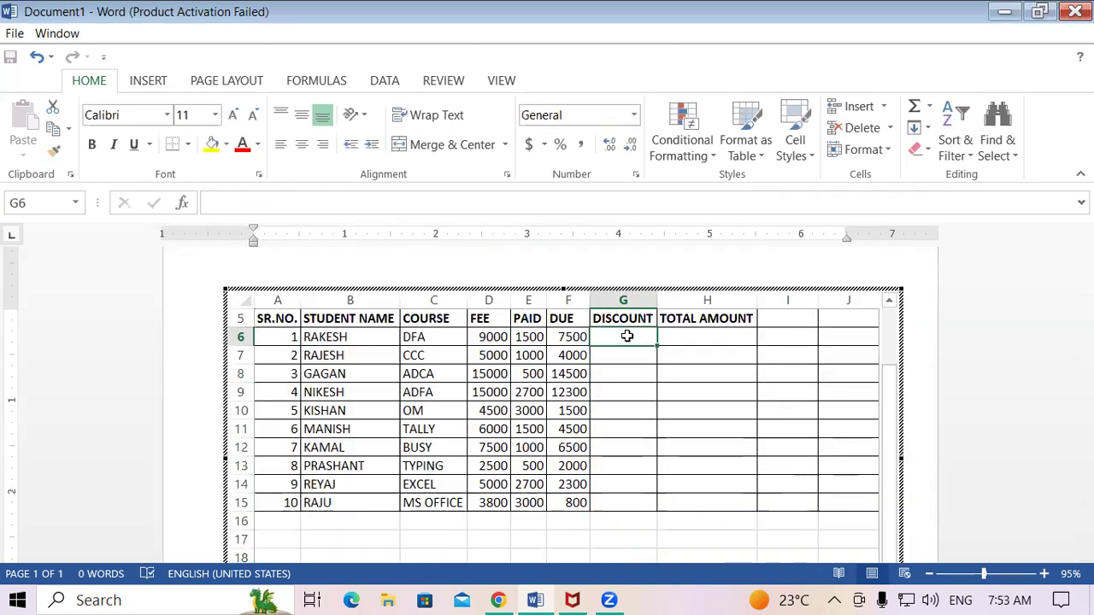
type("=")
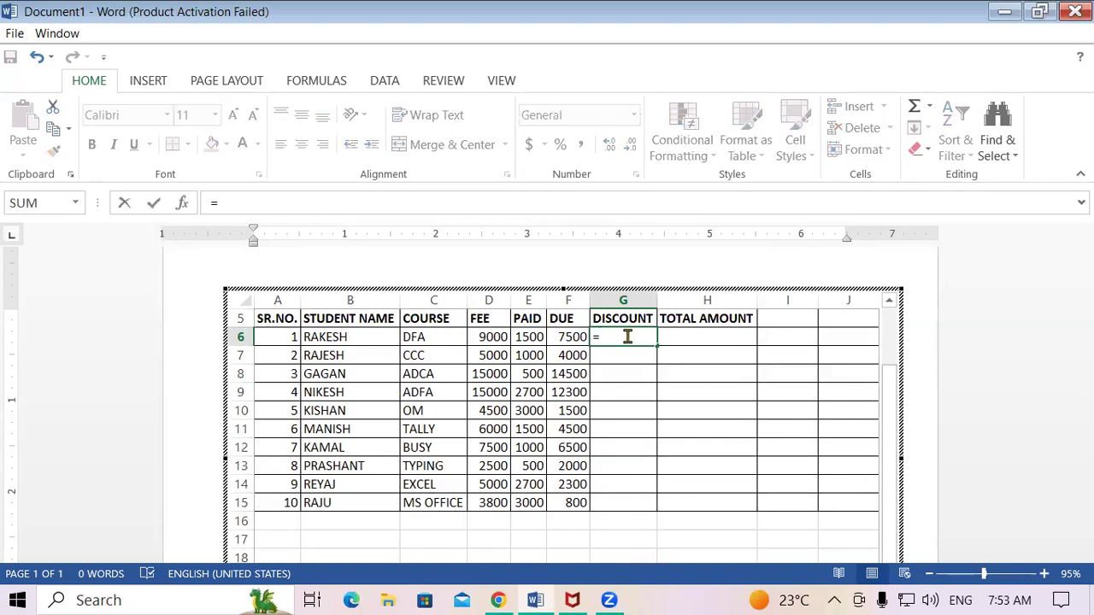
left_click(570, 338)
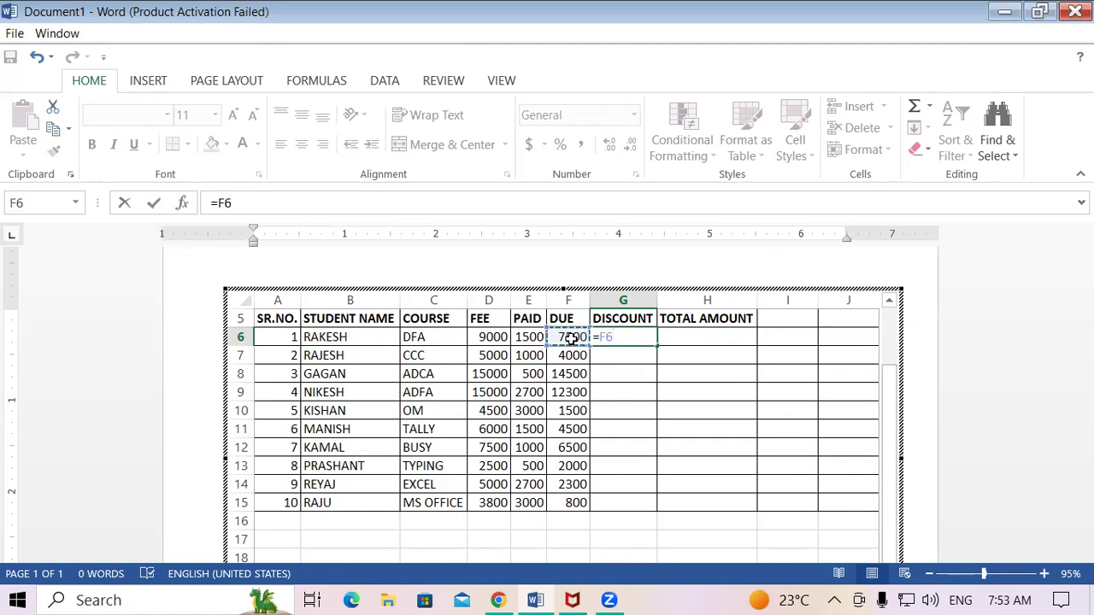
type("*10/100")
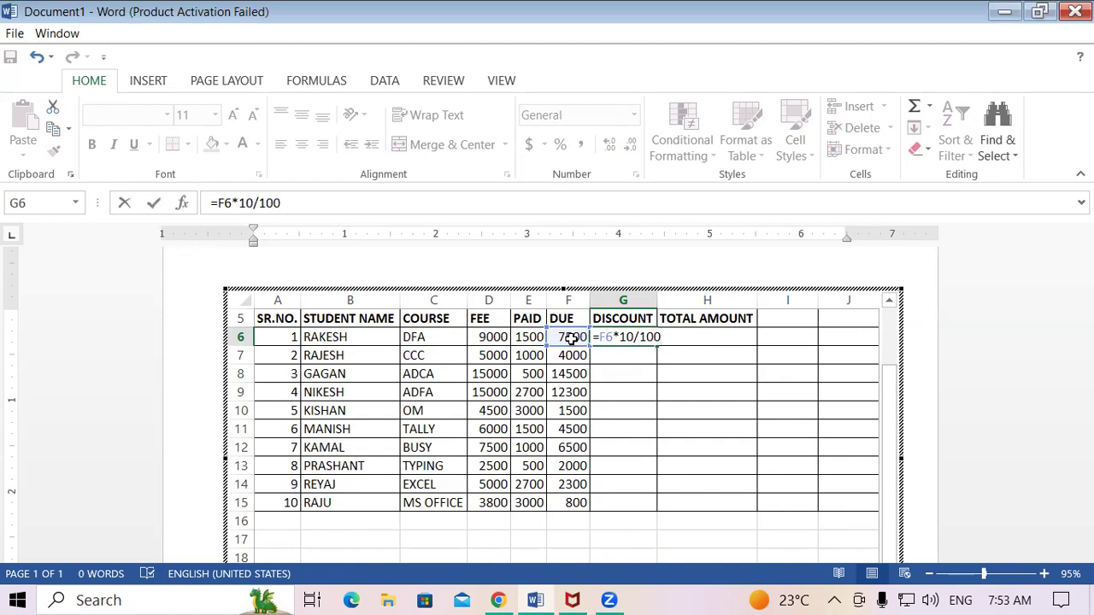
key("Return")
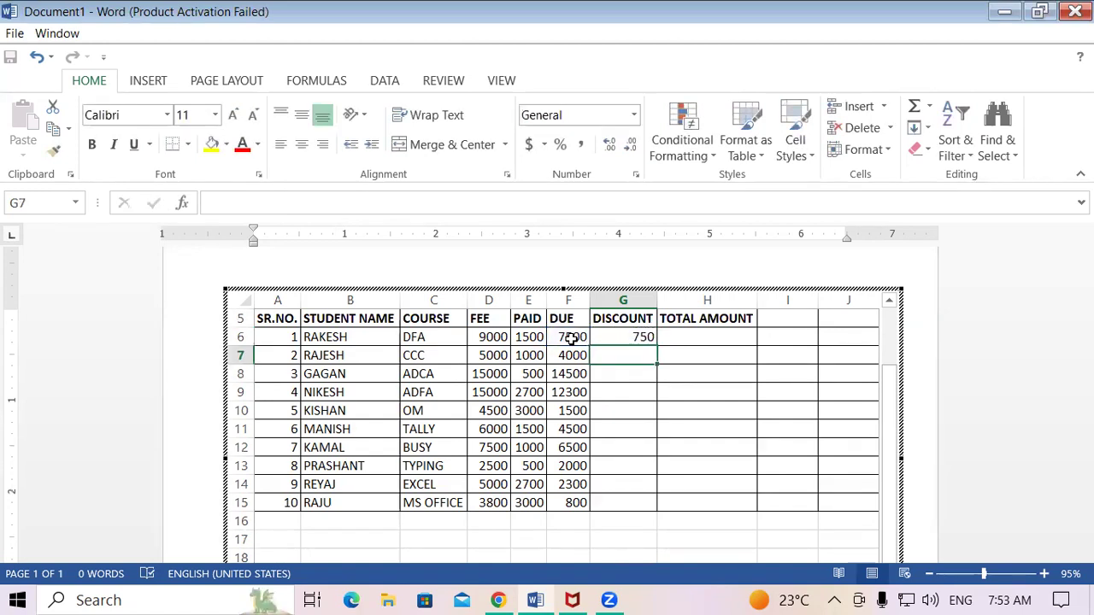
left_click(634, 337)
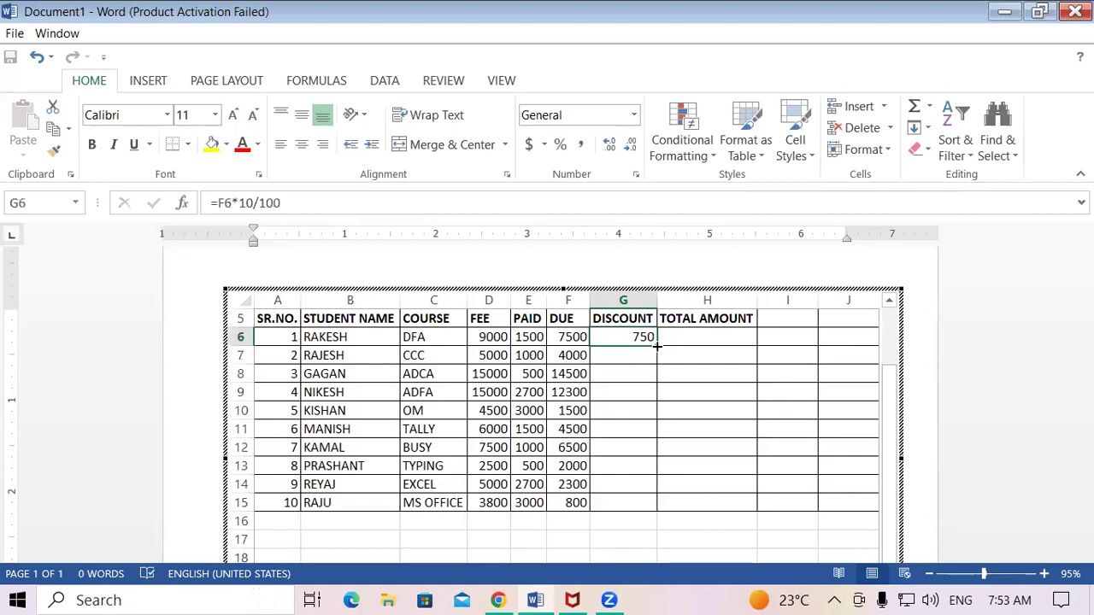
double_click(665, 346)
Calculate the first student's total amount in H6 as due minus discount, =F6-G6, and fill it down to H15.
left_click(713, 331)
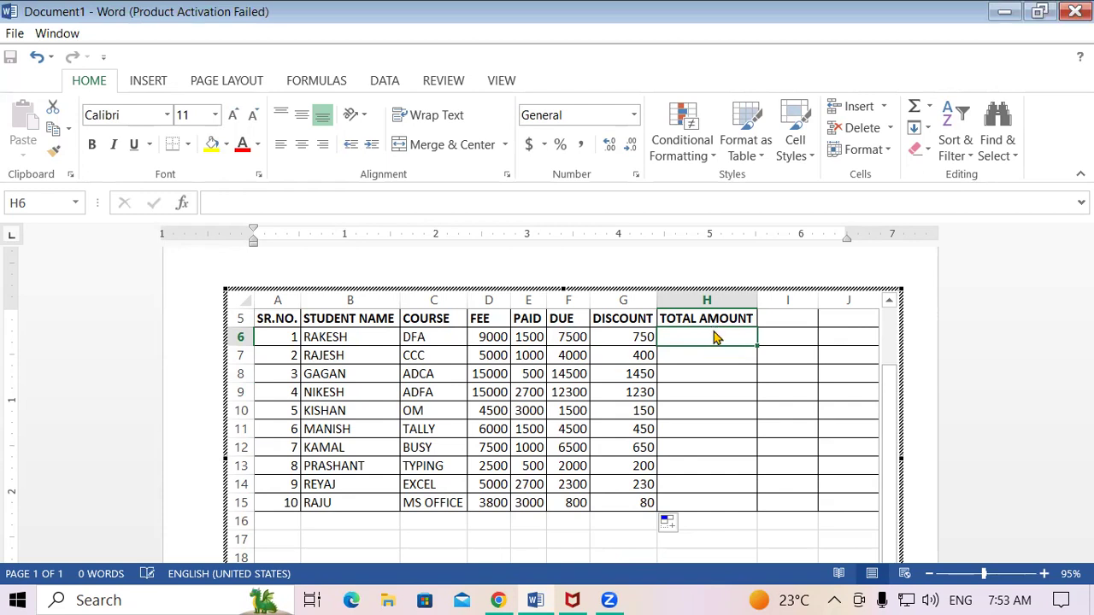
type("=")
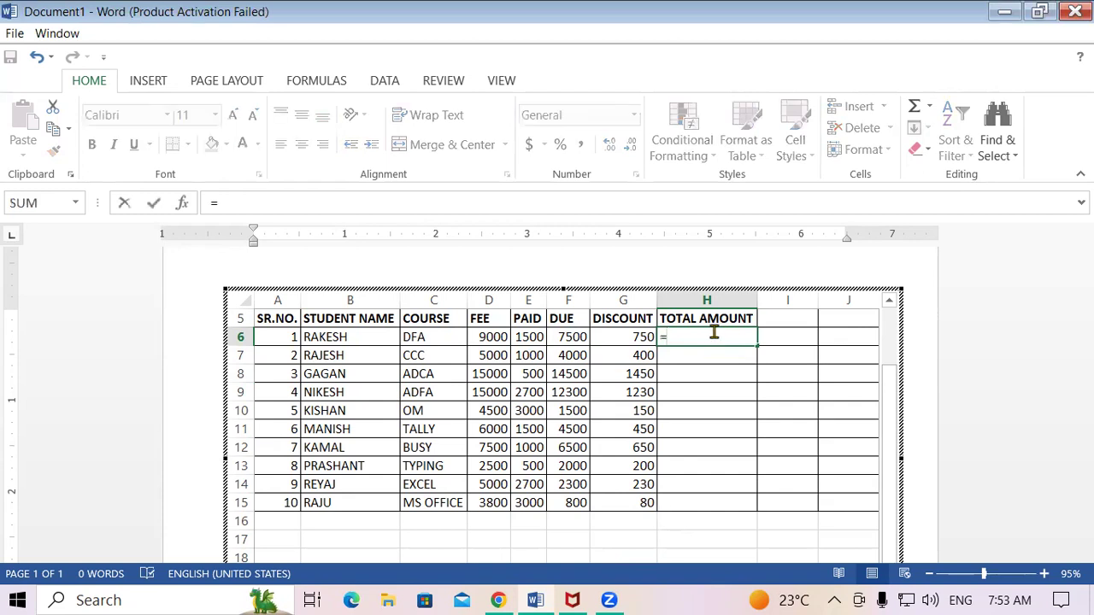
left_click(568, 336)
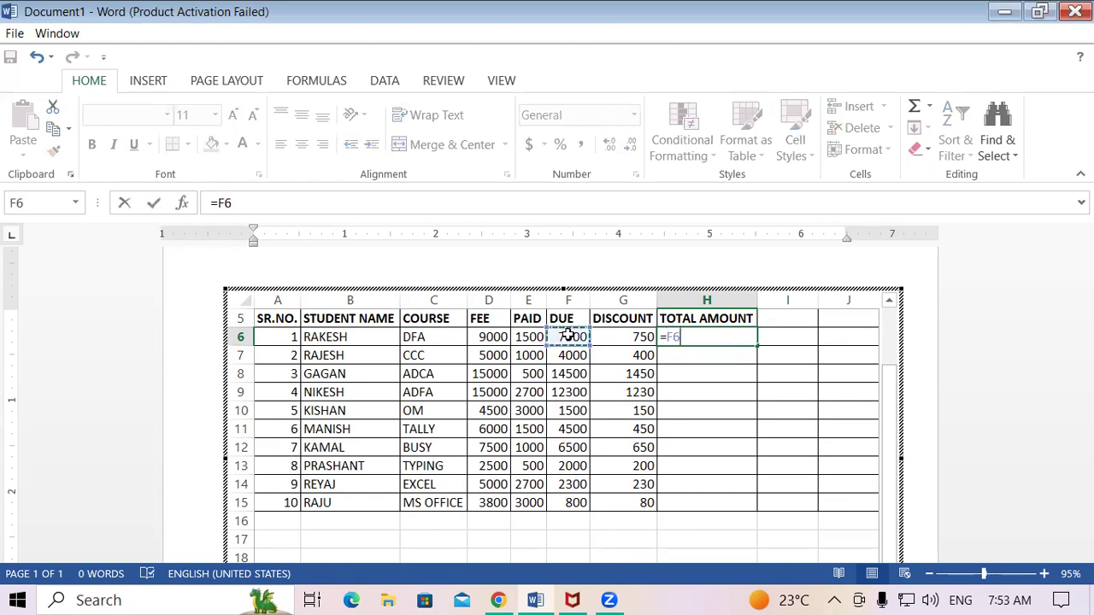
type("-")
left_click(613, 332)
key("Return")
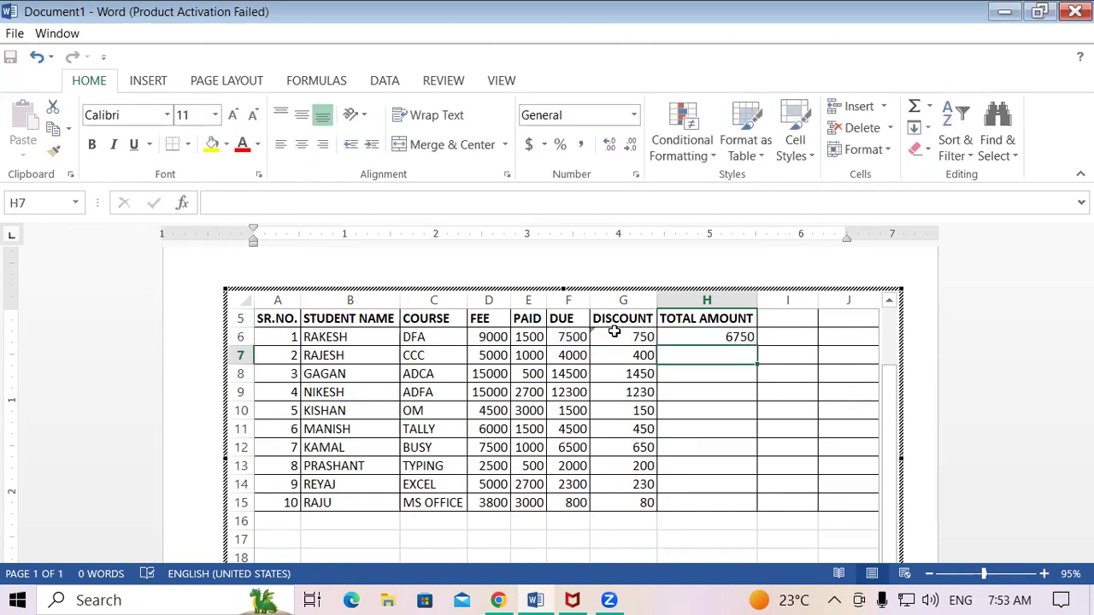
left_click(707, 337)
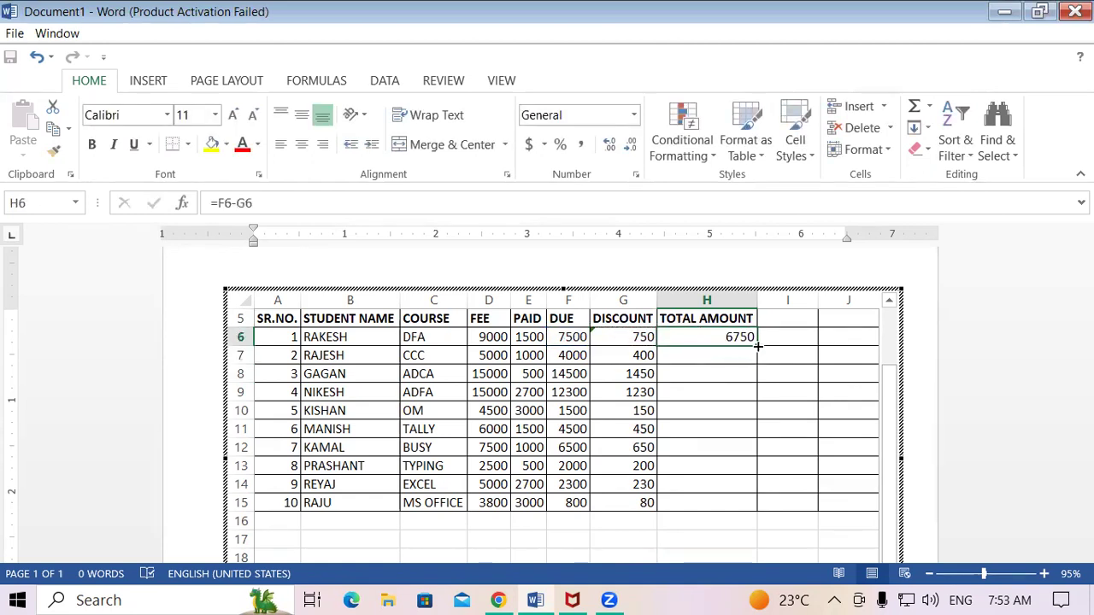
double_click(757, 347)
left_click(799, 389)
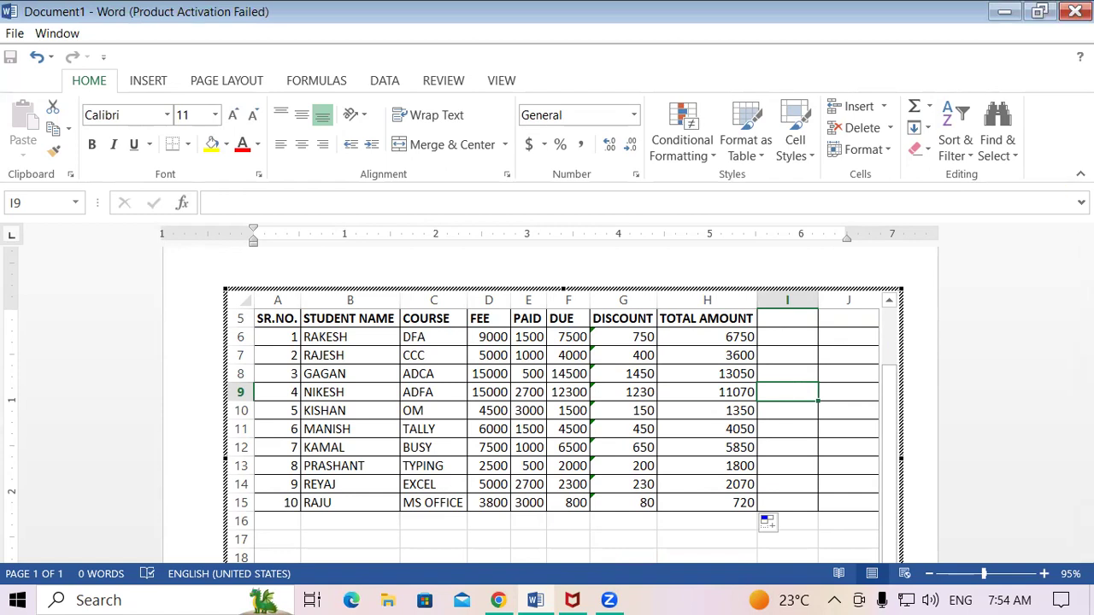
Leave and reopen the embedded spreadsheet, and show it from row 1 with the STUDENT DATABASE title in view.
left_click(1067, 307)
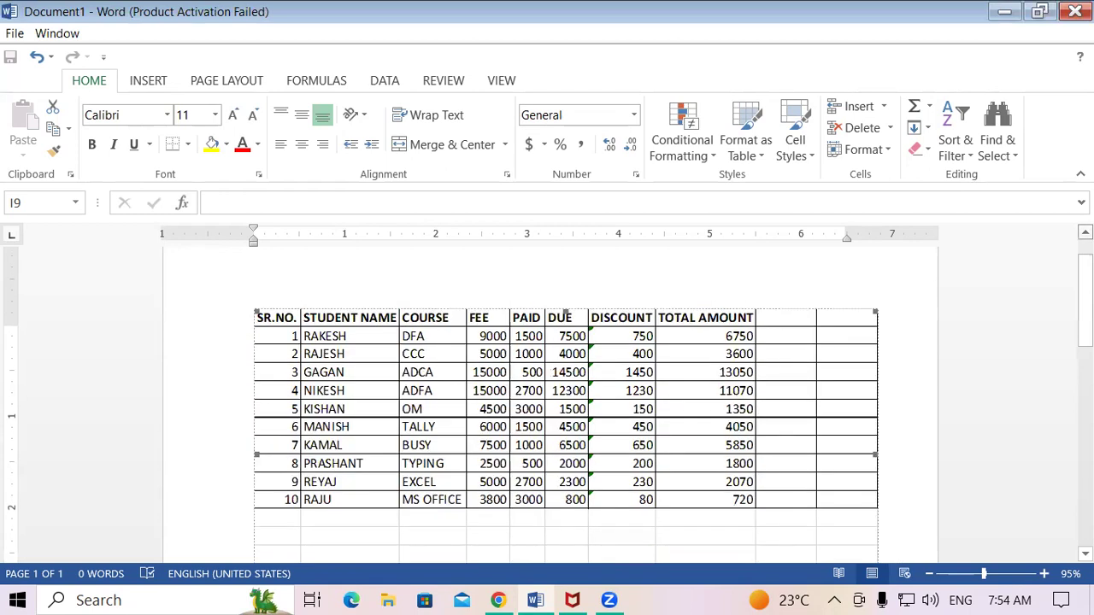
double_click(565, 359)
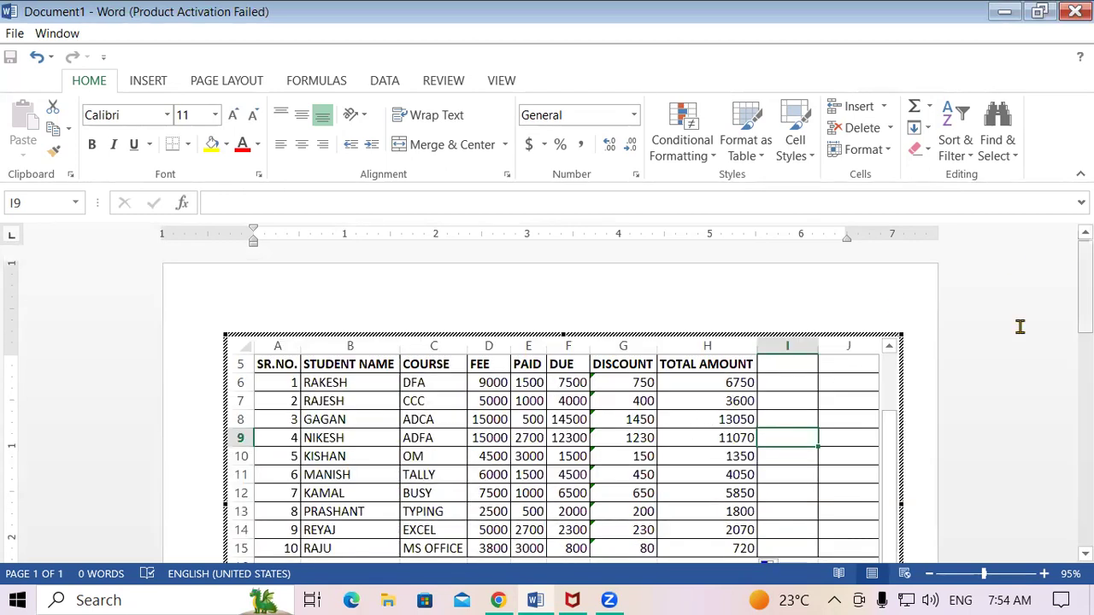
scroll(834, 440, "up", 2)
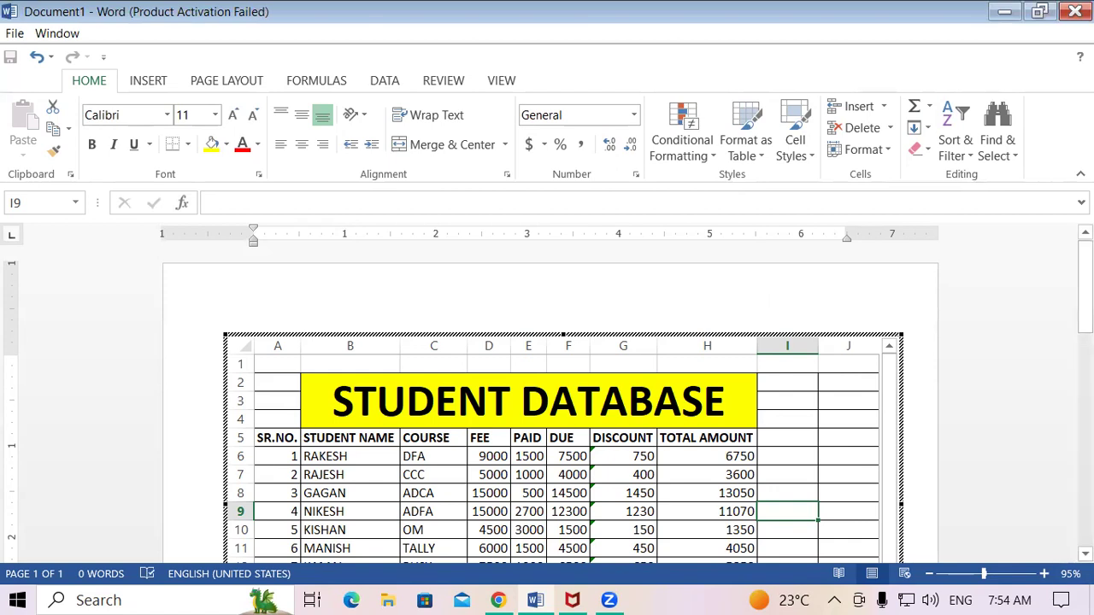
scroll(564, 444, "down", 1)
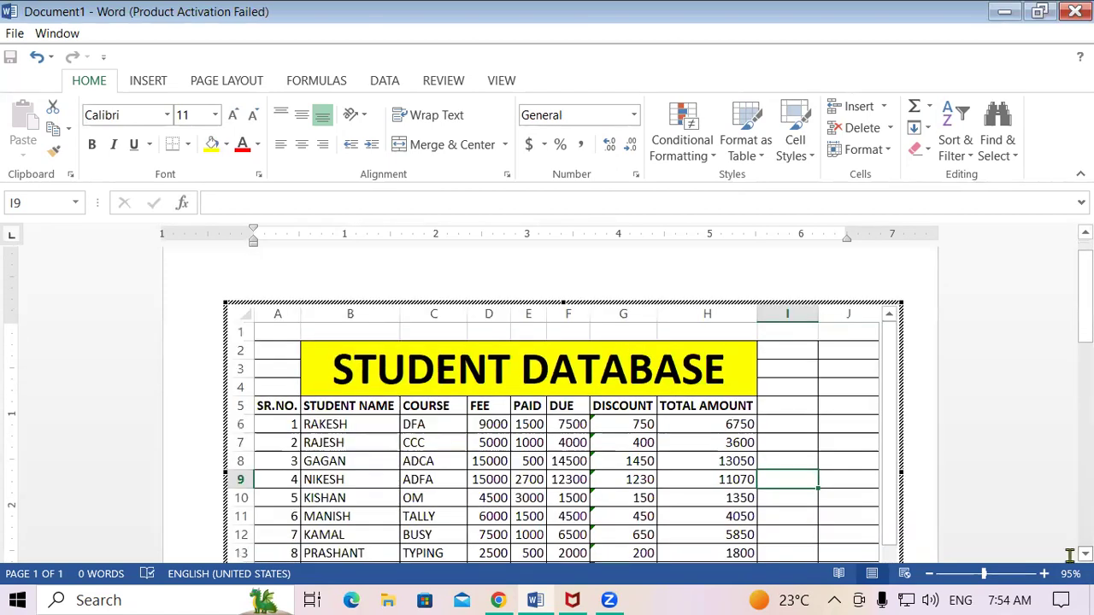
left_click(939, 581)
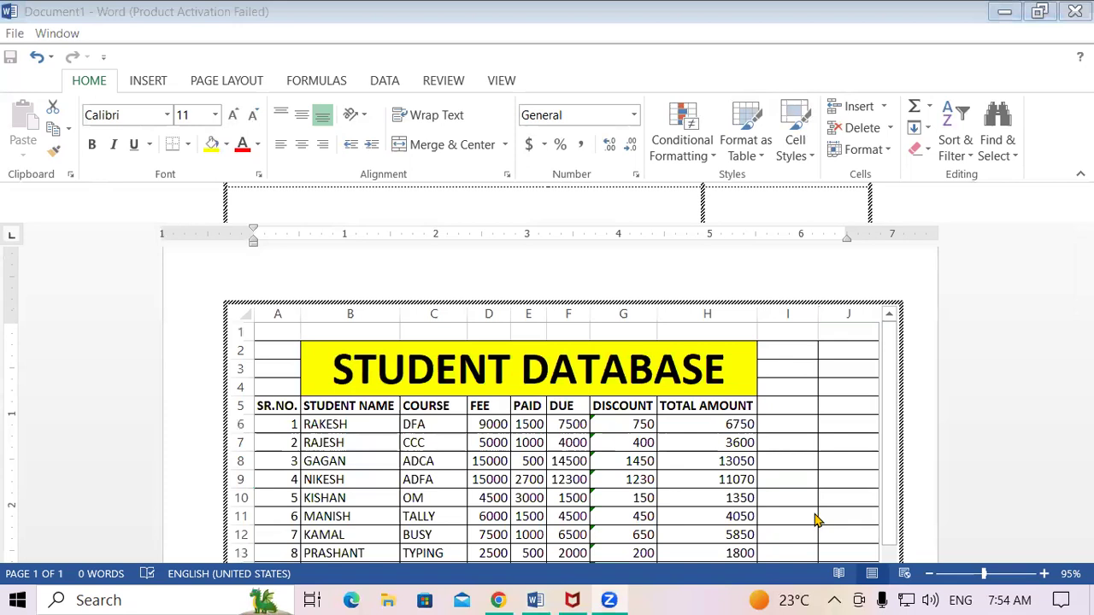